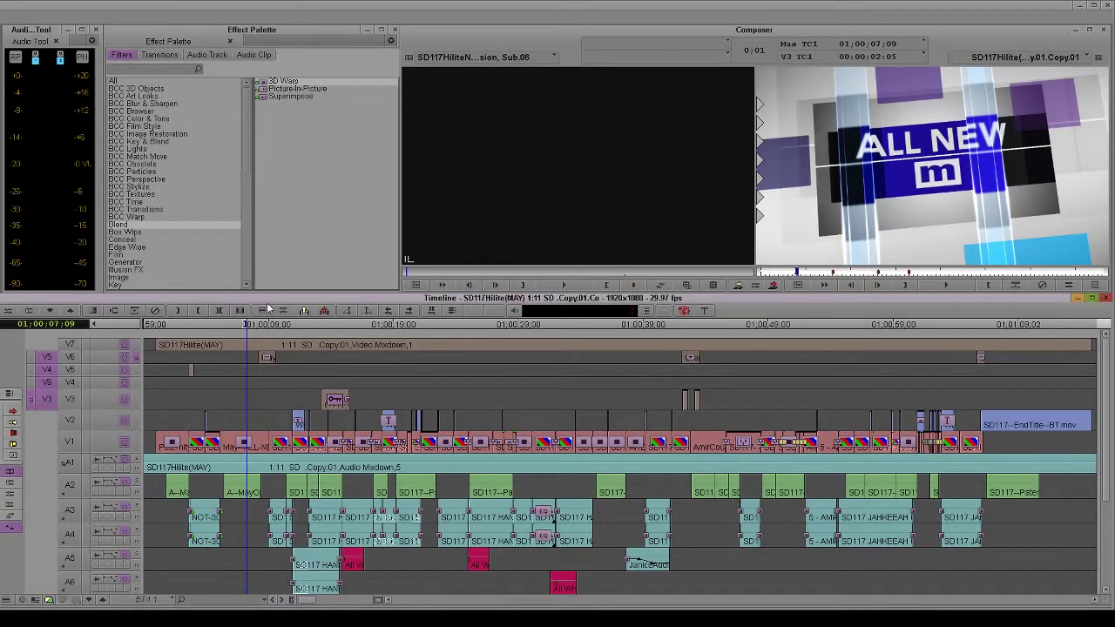
# - Scrub through the whole promo sequence and examine the layout of its video, voice-over, sound-bite, music and effects tracks
pyautogui.moveTo(265, 509); pyautogui.dragTo(445, 555)
pyautogui.moveTo(524, 542); pyautogui.dragTo(836, 514)
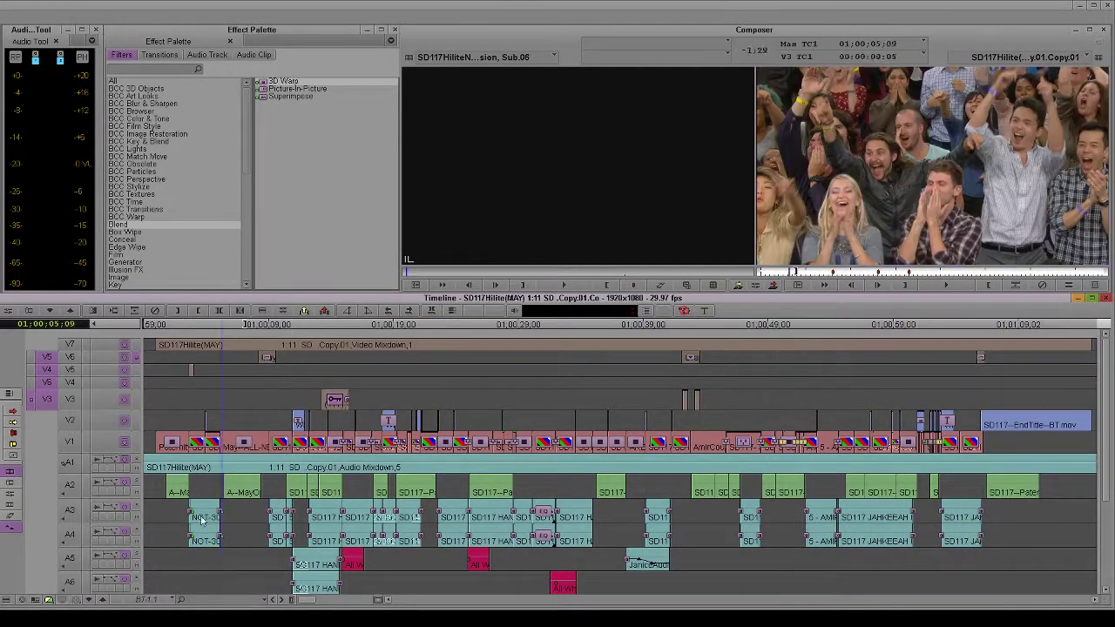
pyautogui.moveTo(197, 521); pyautogui.dragTo(505, 564)
pyautogui.moveTo(580, 544); pyautogui.dragTo(915, 493)
pyautogui.moveTo(180, 486); pyautogui.dragTo(1025, 505)
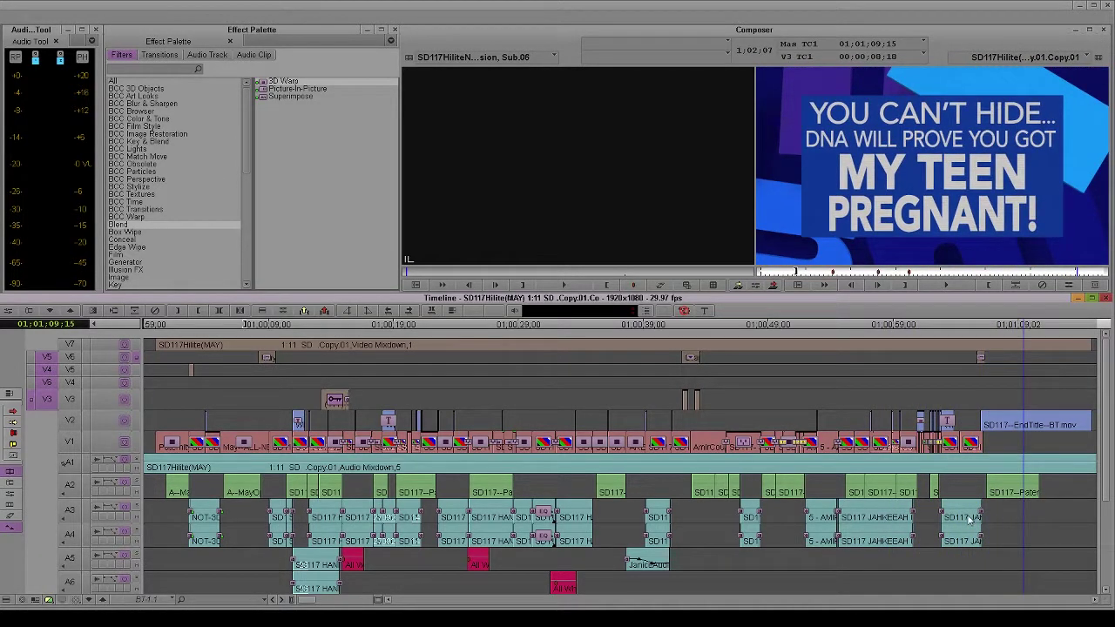
pyautogui.scroll(-5, 781, 498)
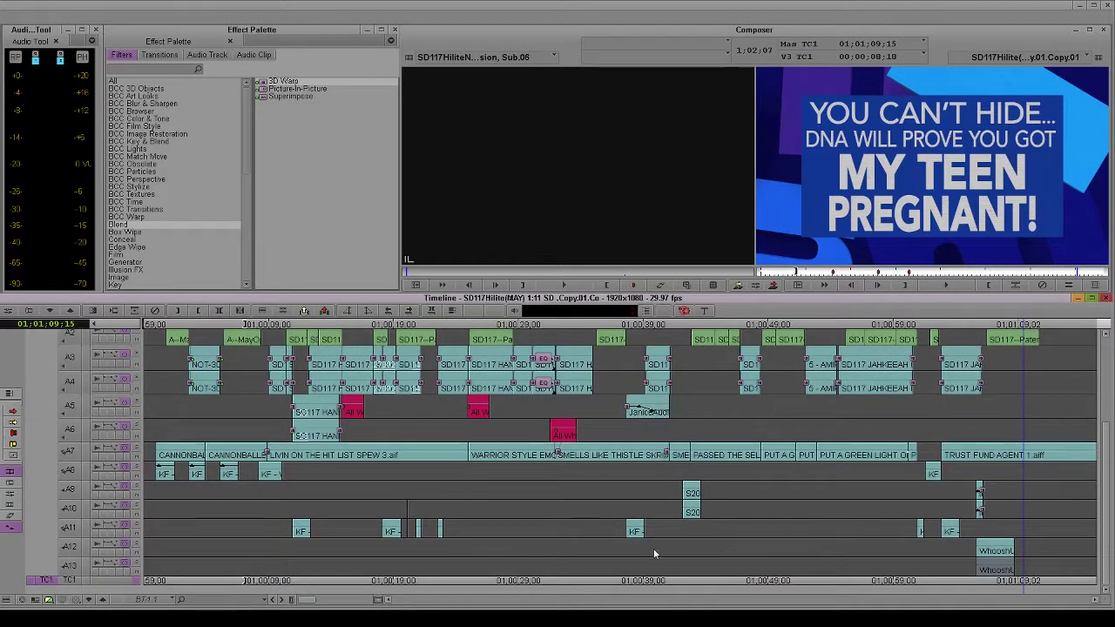
pyautogui.scroll(5, 833, 533)
pyautogui.moveTo(311, 498); pyautogui.dragTo(374, 501)
pyautogui.moveTo(485, 570); pyautogui.dragTo(546, 539)
pyautogui.moveTo(716, 527); pyautogui.dragTo(772, 507)
pyautogui.moveTo(450, 455); pyautogui.dragTo(365, 507)
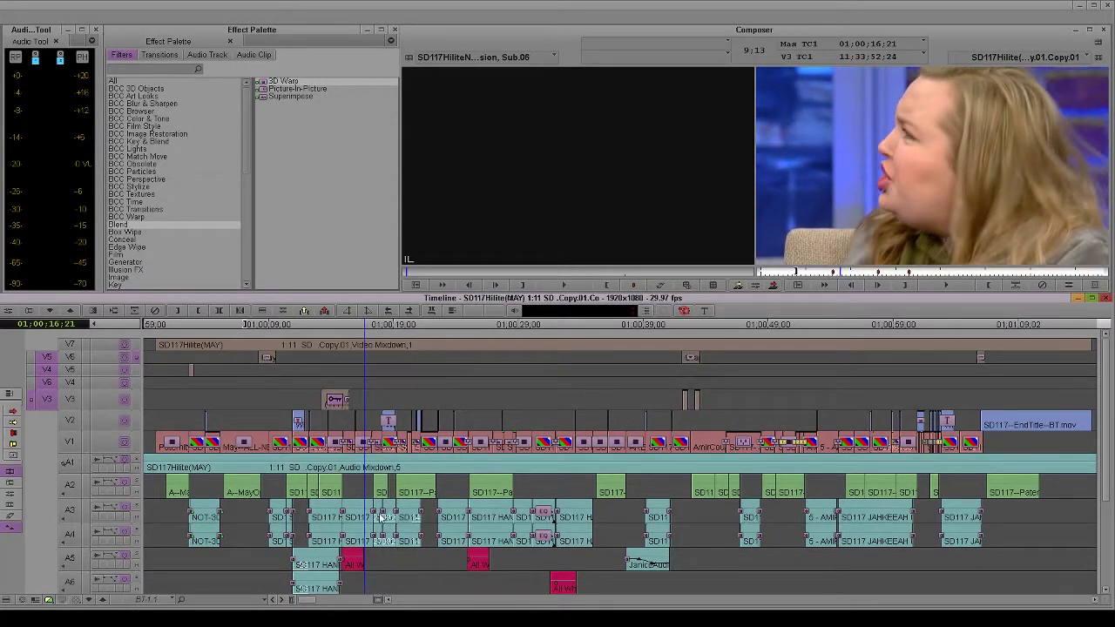
pyautogui.scroll(-5, 409, 522)
pyautogui.scroll(5, 430, 517)
pyautogui.moveTo(695, 509); pyautogui.dragTo(458, 535)
# - Mark and lift the video mixdown on V7 and the audio mixdown on A1 from the sequence
pyautogui.click(73, 465)
pyautogui.press('t')
pyautogui.click(73, 345)
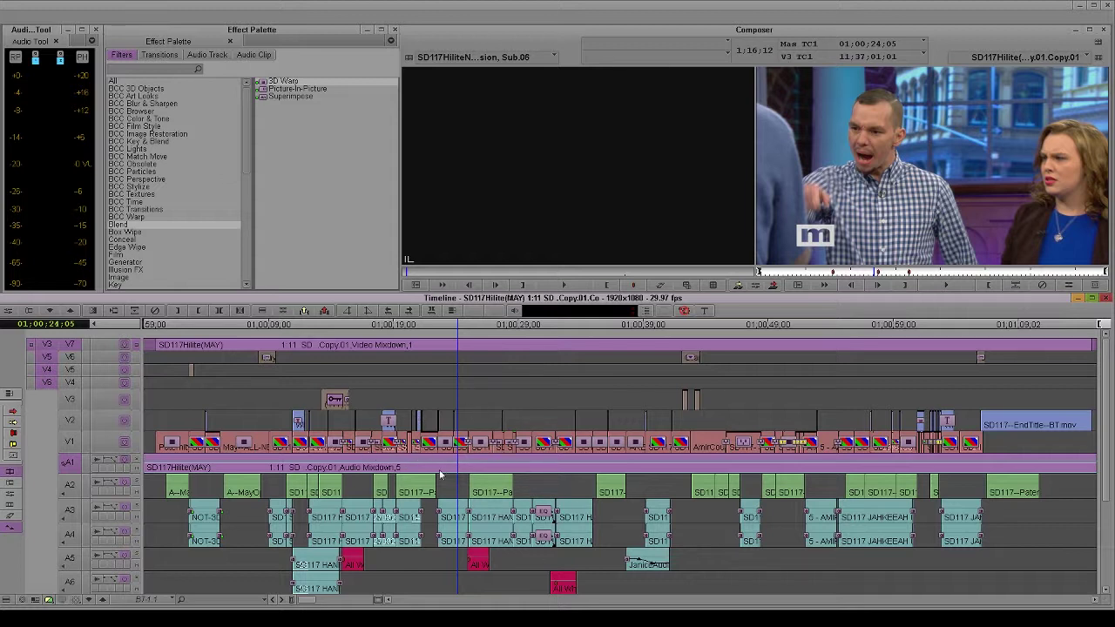
pyautogui.press('z')
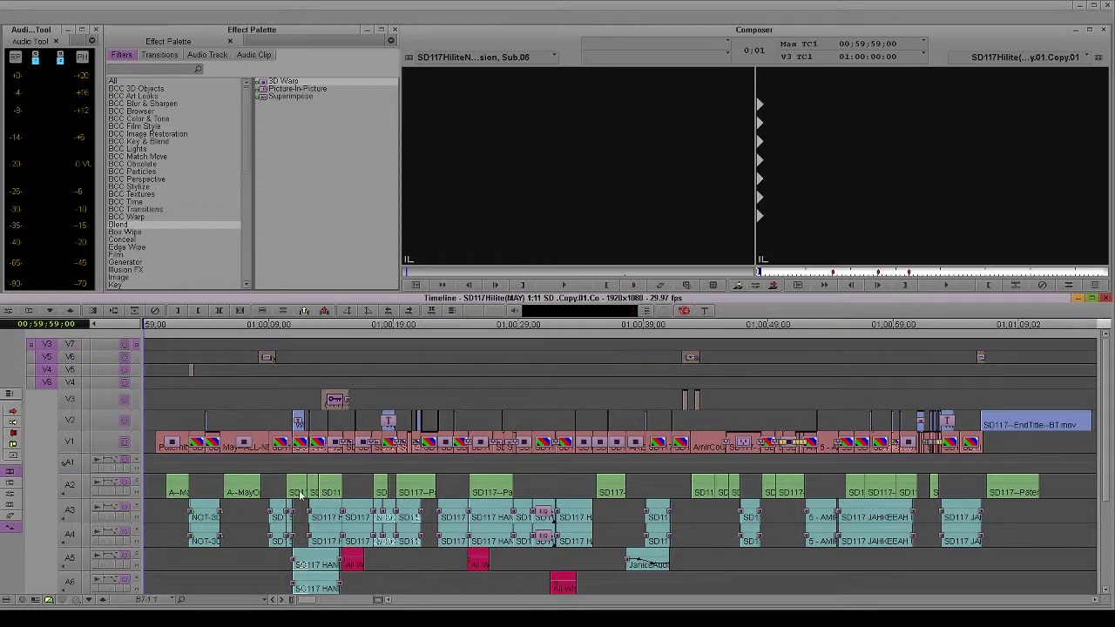
# - Mark an in point at 01;00;09;02, where the opening ends
pyautogui.moveTo(263, 490); pyautogui.dragTo(269, 485)
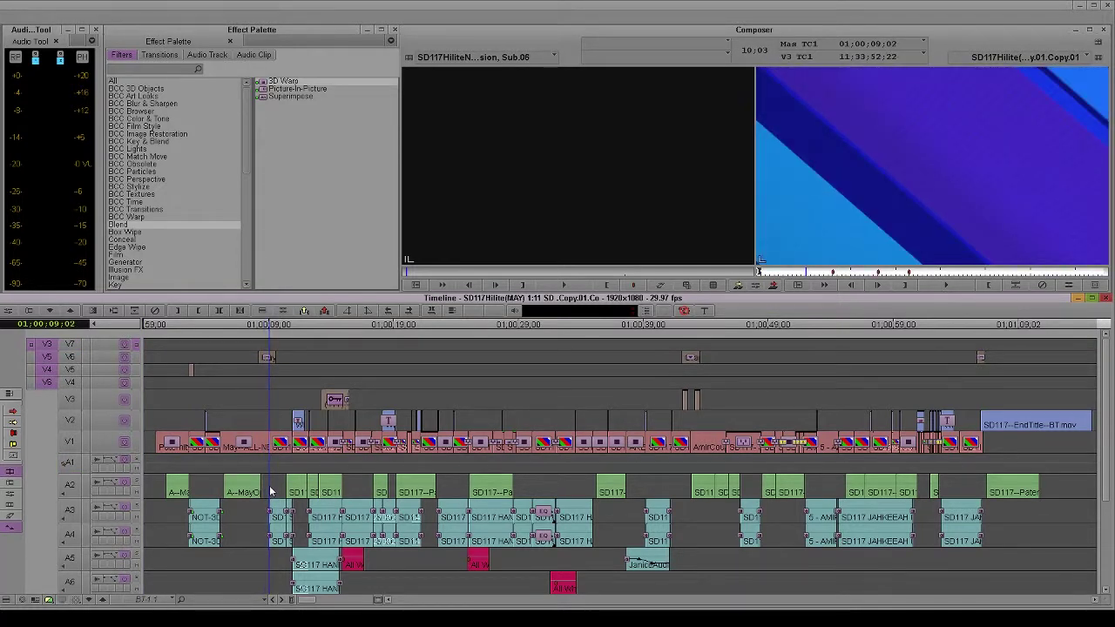
pyautogui.press('i')
# - Try deleting every segment after the opening on all tracks, and undo the deletion
pyautogui.moveTo(264, 338)
pyautogui.mouseDown()
pyautogui.moveTo(857, 606)
pyautogui.moveTo(1101, 606)
pyautogui.mouseUp()
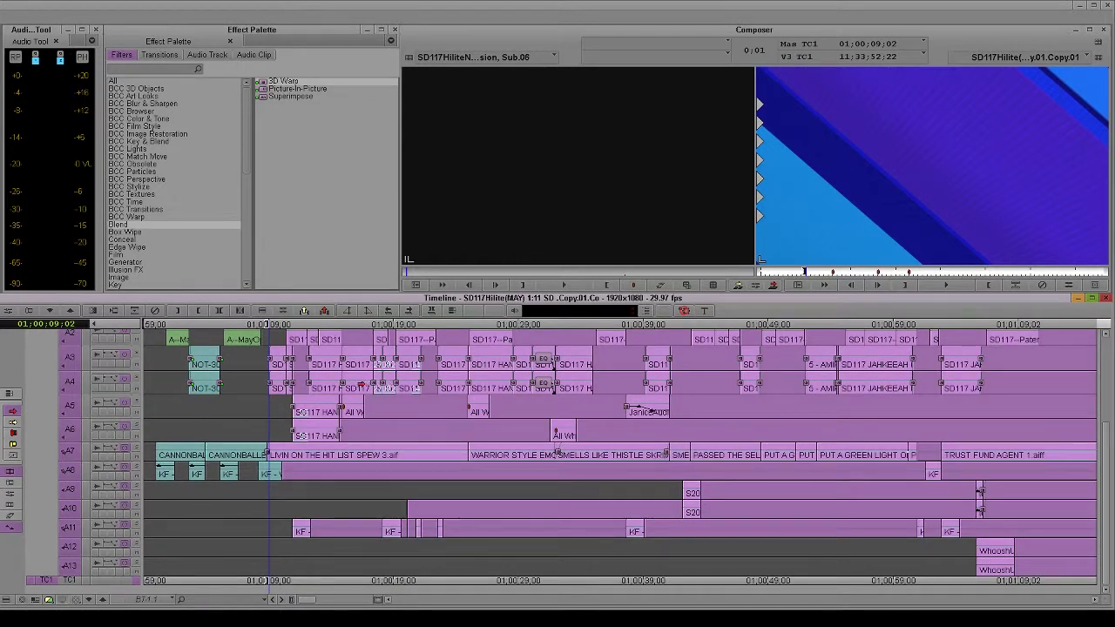
pyautogui.press('Delete')
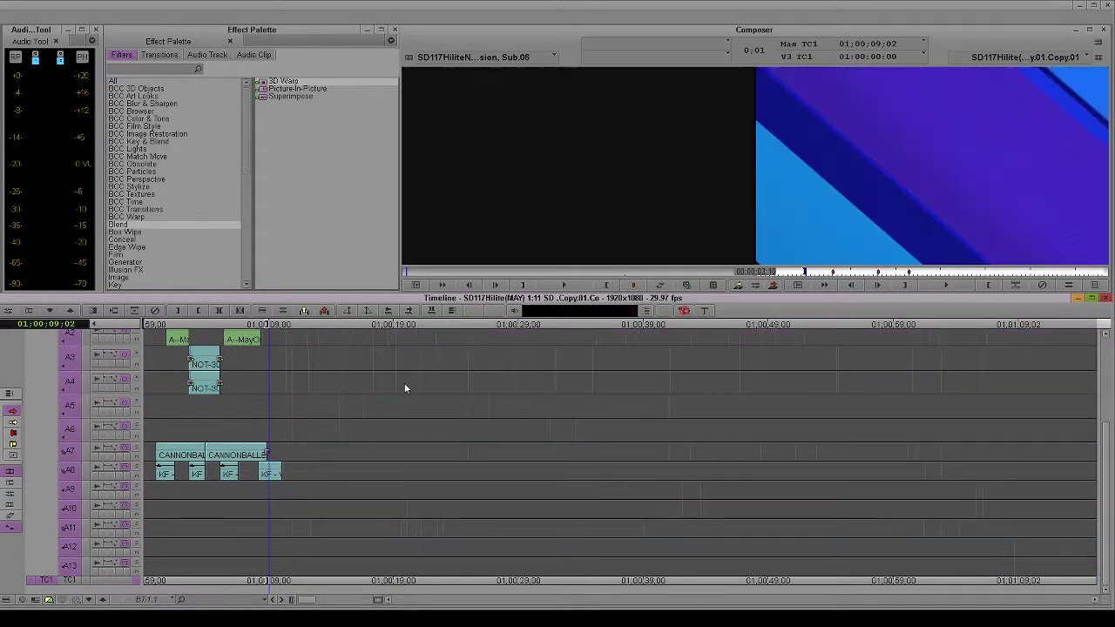
pyautogui.hotkey('ctrl', 'z')
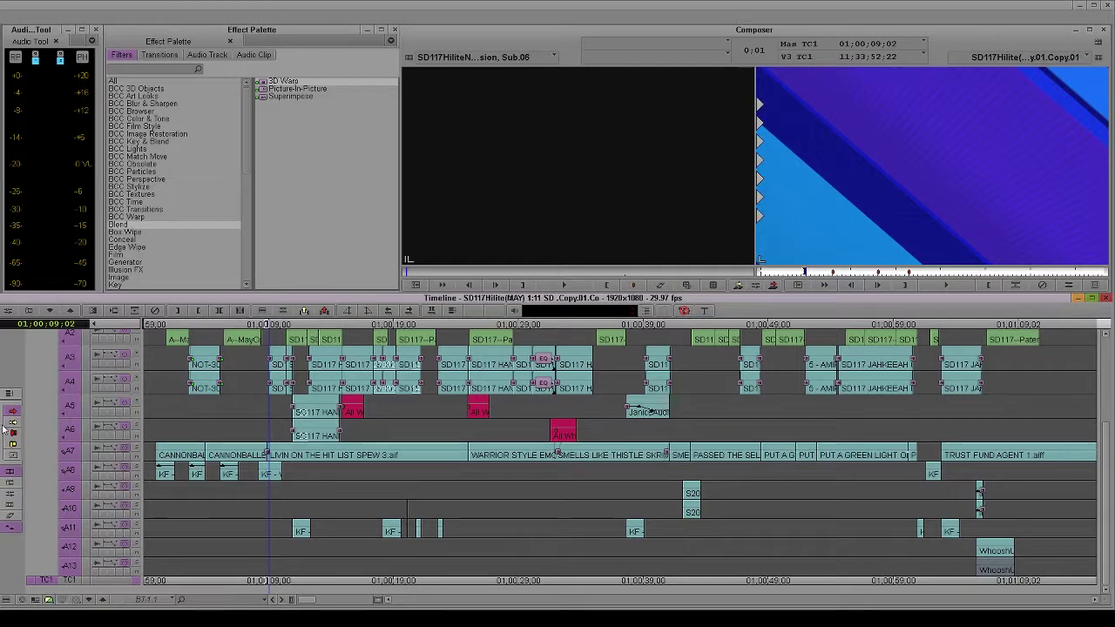
pyautogui.scroll(5, 316, 426)
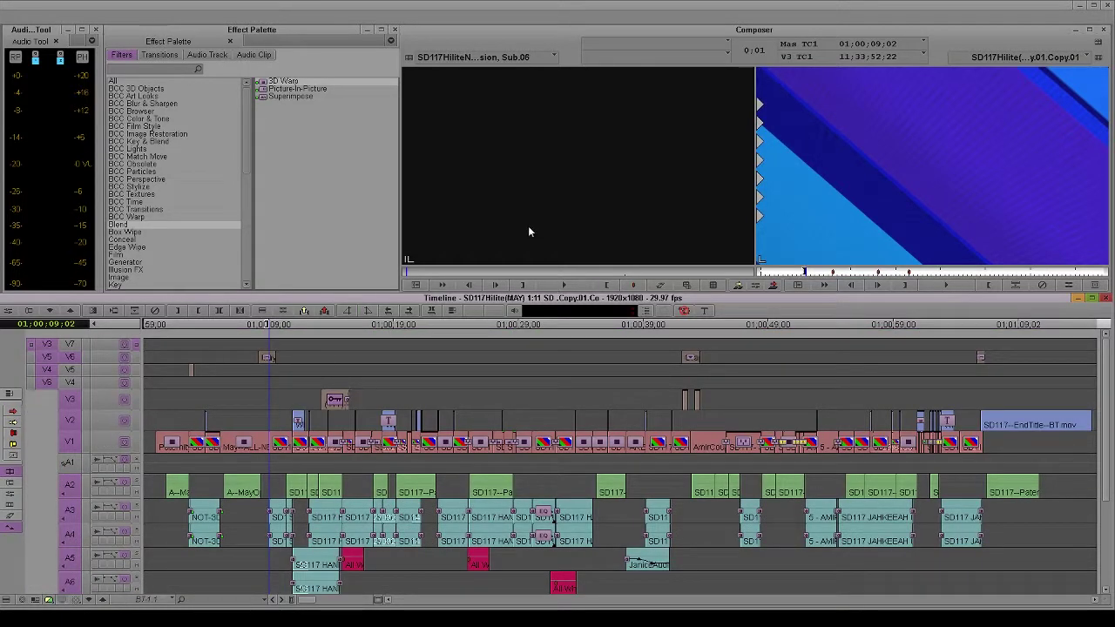
# - Load filler as the source and splice it in after the opening at 01;00;09;02 on all tracks
pyautogui.rightClick(536, 164)
pyautogui.click(540, 174)
pyautogui.rightClick(545, 171)
pyautogui.click(562, 193)
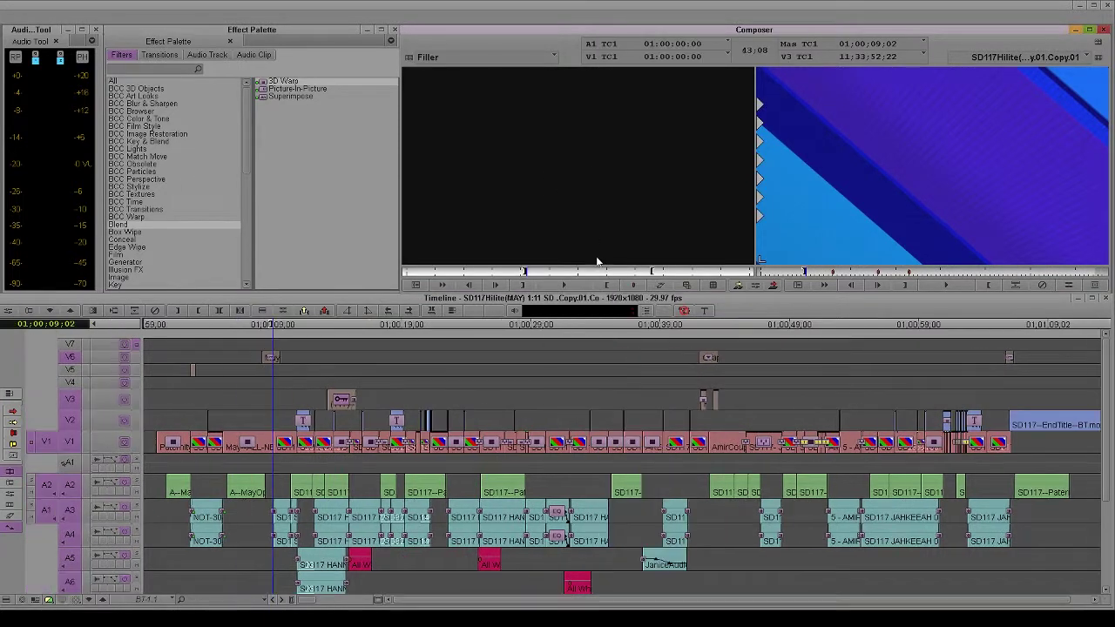
pyautogui.click(377, 301)
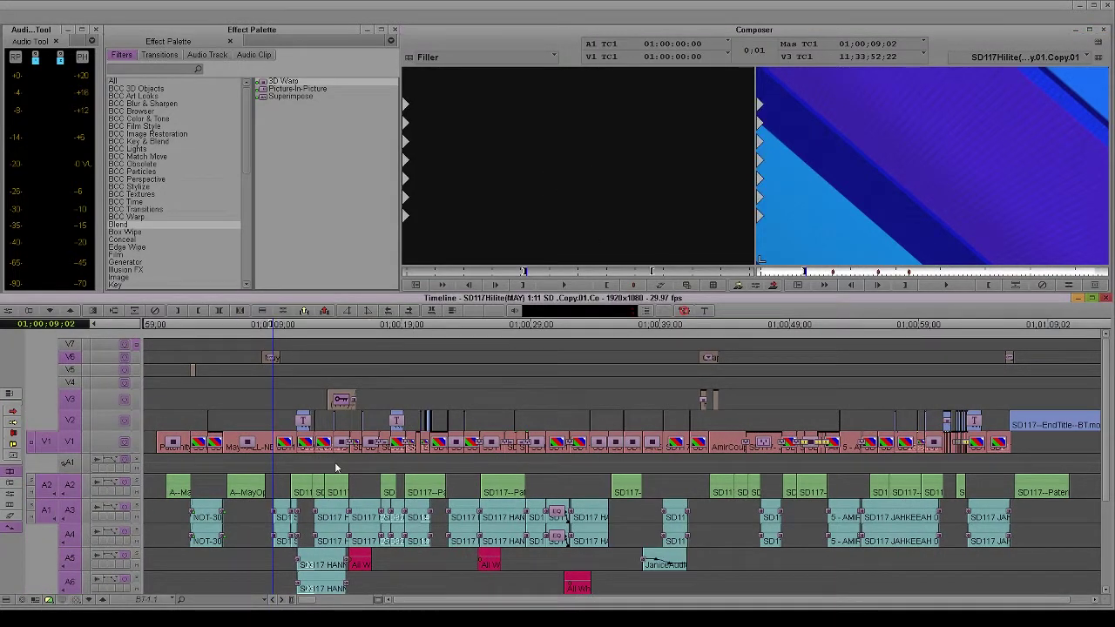
pyautogui.hotkey('ctrl', 's')
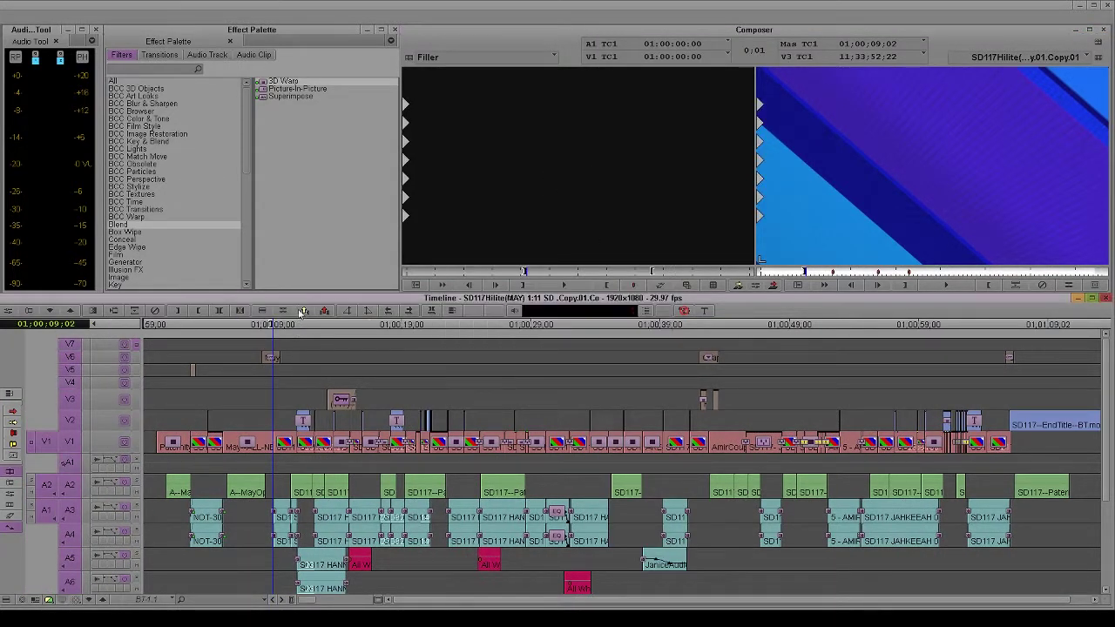
pyautogui.moveTo(281, 376); pyautogui.dragTo(277, 400)
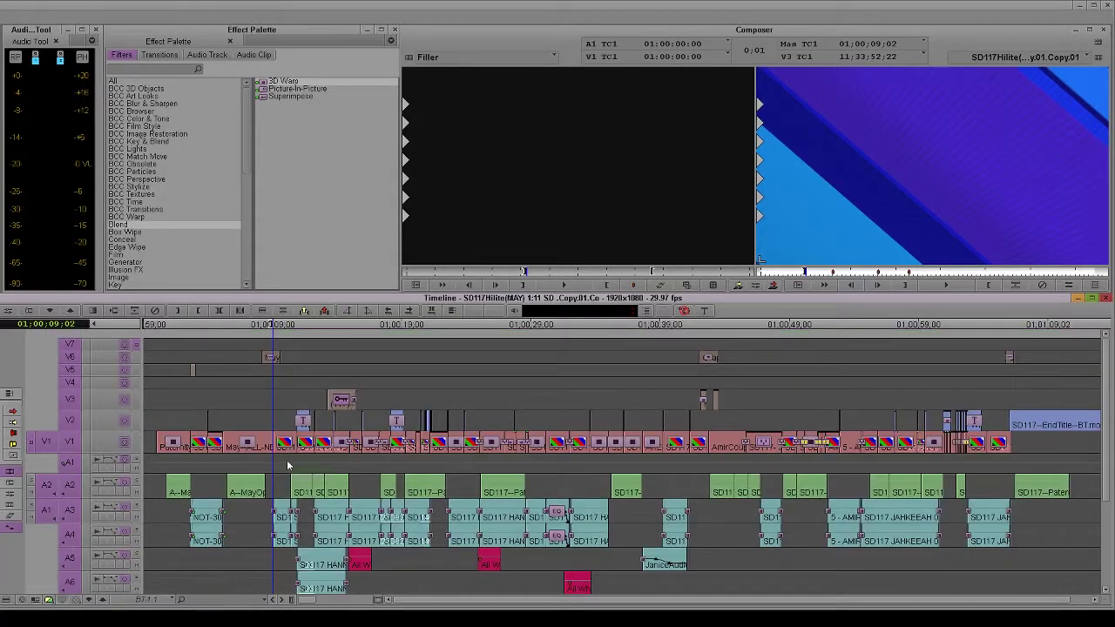
pyautogui.click(458, 189)
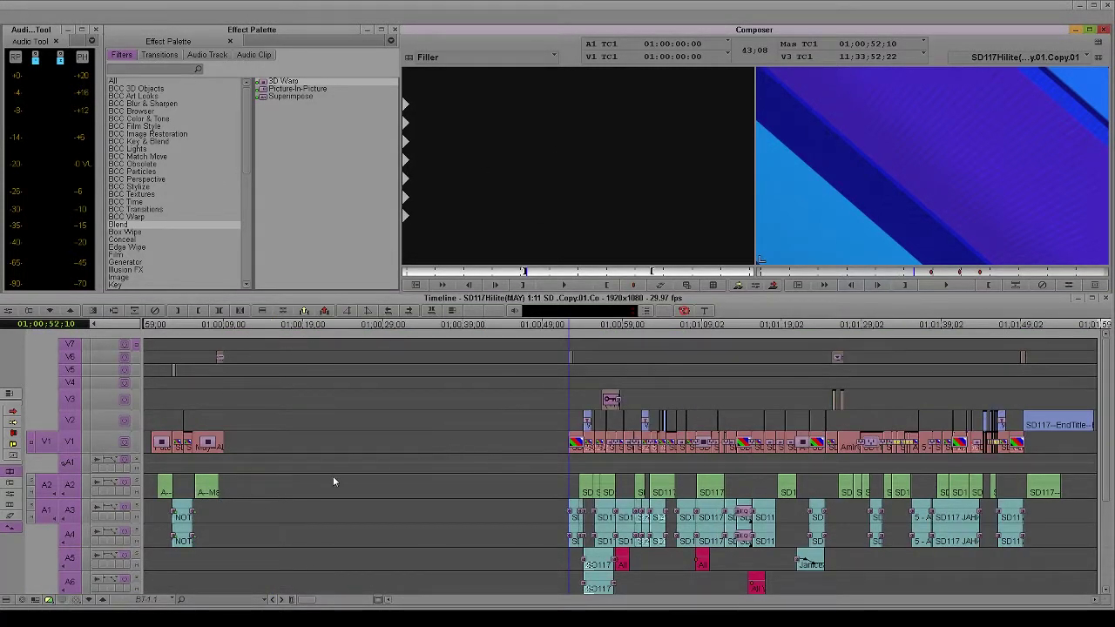
# - Mark the closing section from 01;01;26;03 into the start of the end title and copy it as source material
pyautogui.click(341, 480)
pyautogui.click(393, 472)
pyautogui.click(220, 453)
pyautogui.moveTo(219, 453); pyautogui.dragTo(292, 449)
pyautogui.click(840, 479)
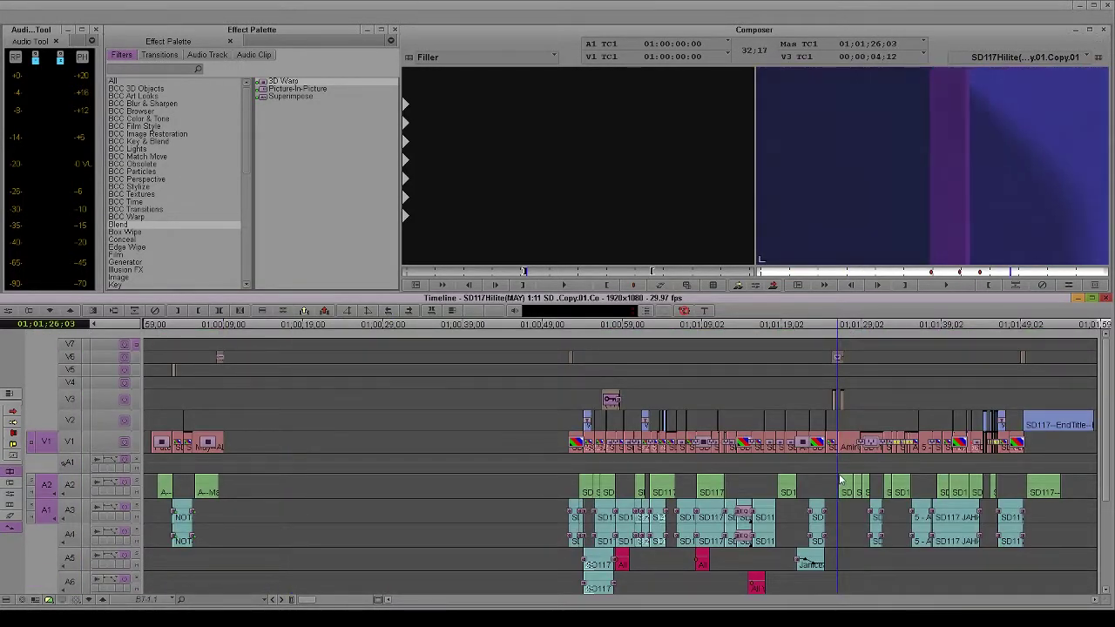
pyautogui.moveTo(839, 479); pyautogui.dragTo(1041, 455)
pyautogui.press('o')
pyautogui.hotkey('alt', 'c')
# - Splice the copied closing section into the filler shortly after the end of the opening and clear the marks
pyautogui.moveTo(217, 483); pyautogui.dragTo(225, 483)
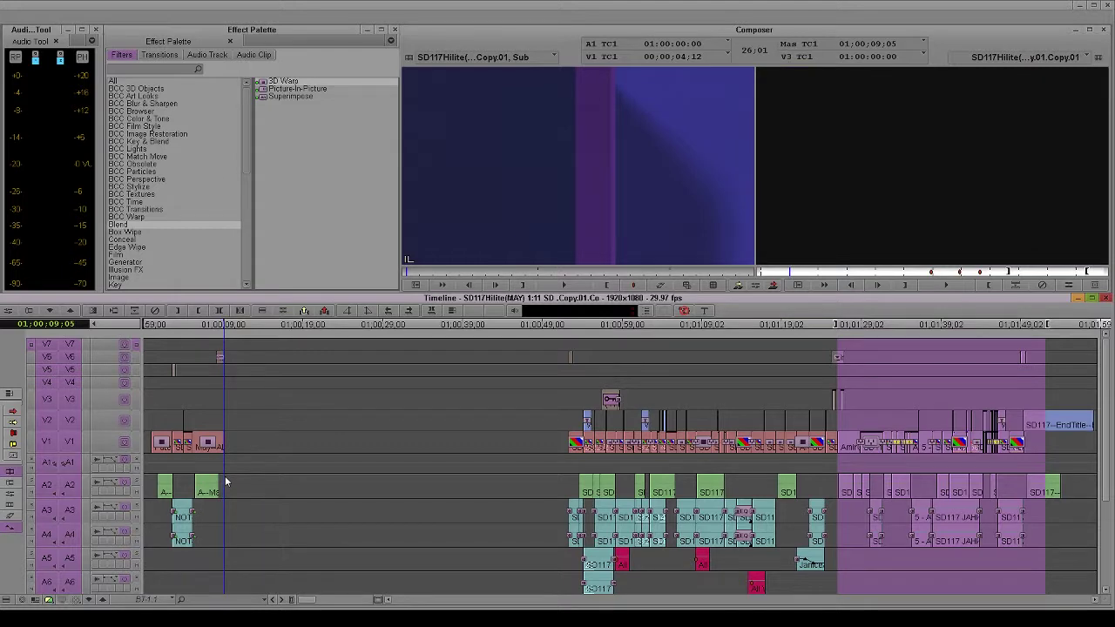
pyautogui.press('2')
pyautogui.press('2')
pyautogui.press('2')
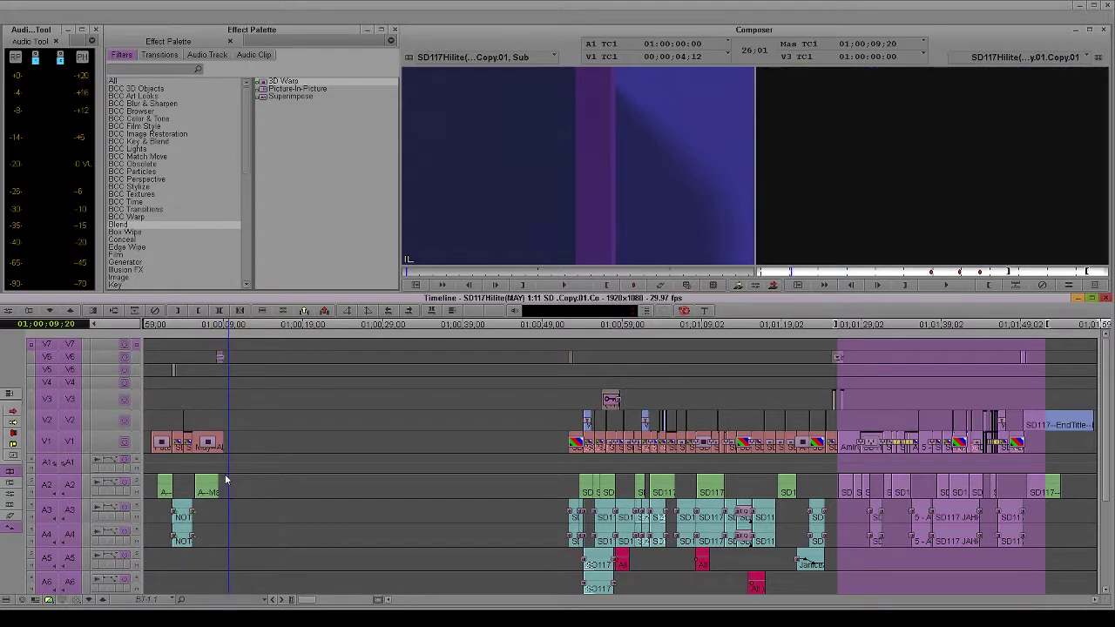
pyautogui.press('g')
pyautogui.press('v')
pyautogui.hotkey('ctrl', 'shift', 'a')
# - Lift the S20 Transition sound effect on A9 and A10 at the start of the spliced section
pyautogui.scroll(-3, 385, 484)
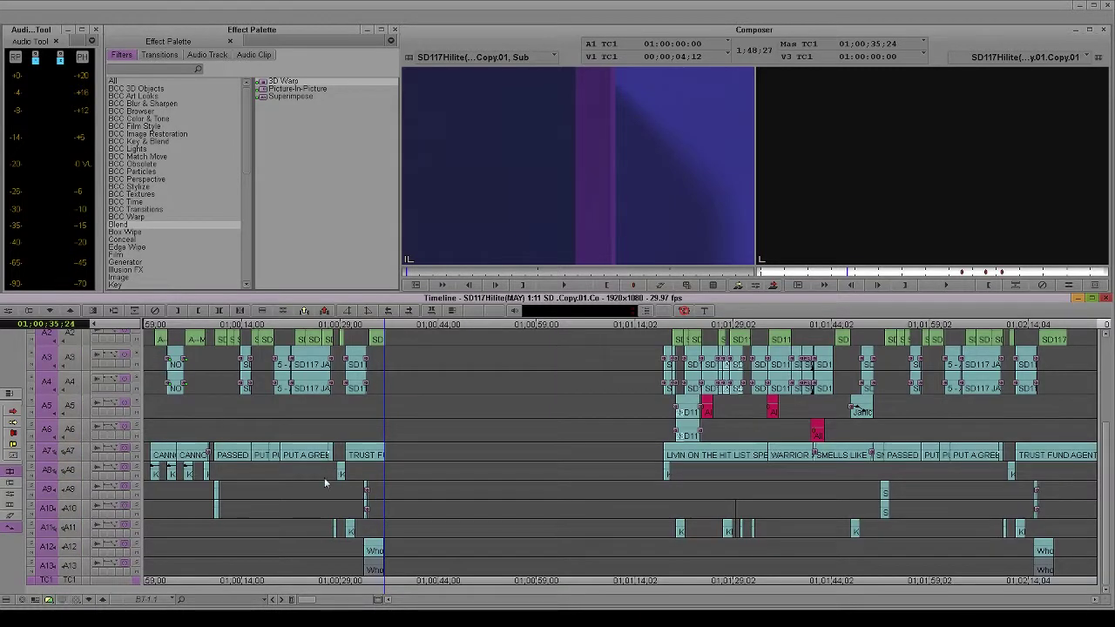
pyautogui.scroll(5, 297, 485)
pyautogui.scroll(-5, 208, 414)
pyautogui.scroll(5, 208, 415)
pyautogui.click(212, 401)
pyautogui.scroll(-5, 262, 503)
pyautogui.moveTo(306, 598); pyautogui.dragTo(379, 599)
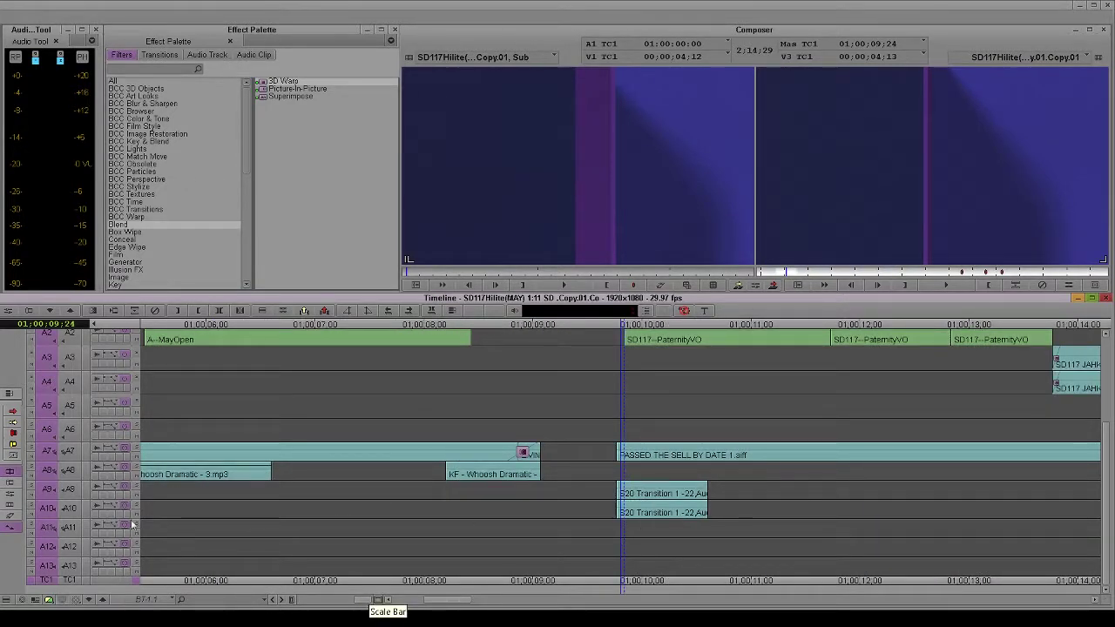
pyautogui.click(71, 507)
pyautogui.press('t')
pyautogui.press('z')
# - Mark the start of the spliced section and lift the transition graphics above AmirCouple.mov on V6 and V3
pyautogui.scroll(5, 610, 475)
pyautogui.click(637, 395)
pyautogui.press('Left')
pyautogui.press('Left')
pyautogui.press('Left')
pyautogui.press('Left')
pyautogui.press('Left')
pyautogui.press('Left')
pyautogui.press('i')
pyautogui.click(734, 399)
pyautogui.press('o')
pyautogui.click(71, 357)
pyautogui.click(70, 400)
pyautogui.press('z')
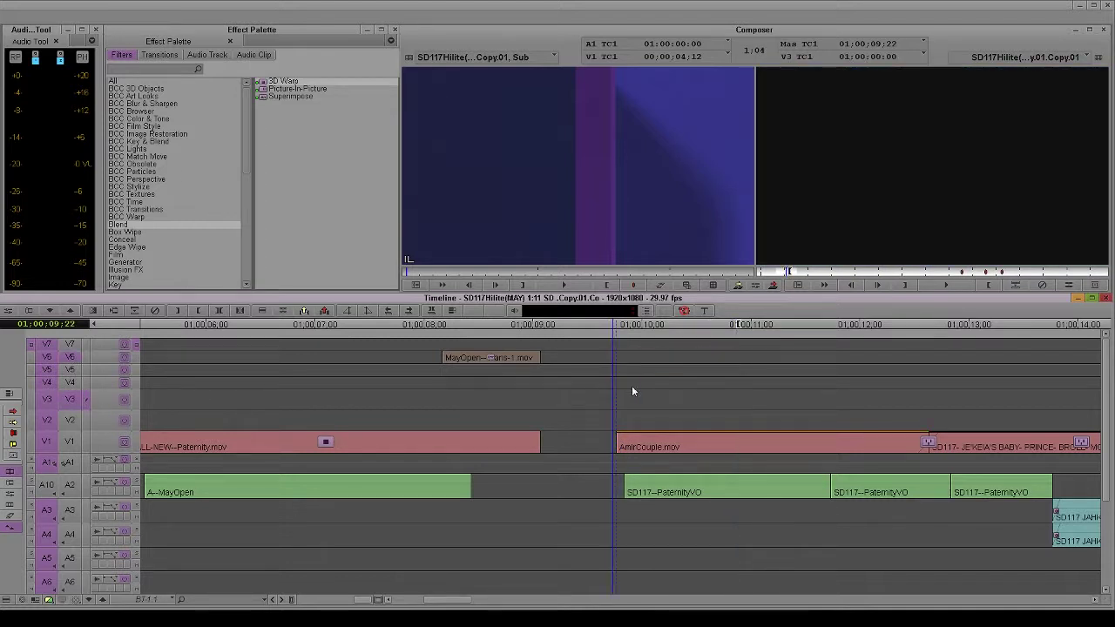
# - Extend the KF - Whoosh Dramatic - 5.mp3 effect on A8 to about 01;00;10;13 and play back the join
pyautogui.press('space')
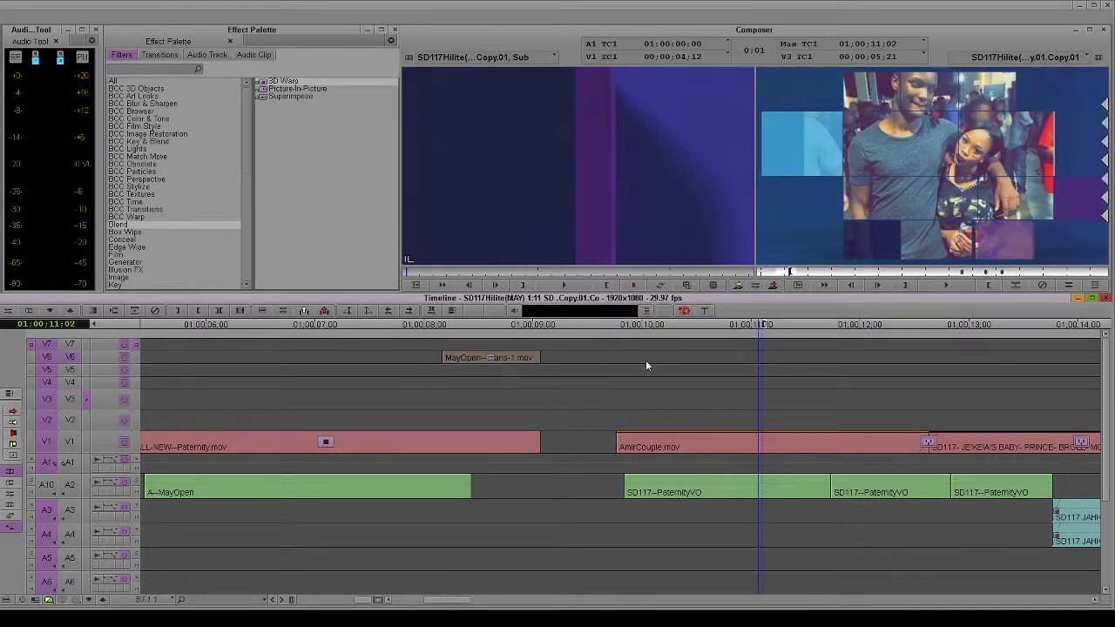
pyautogui.scroll(-5, 549, 444)
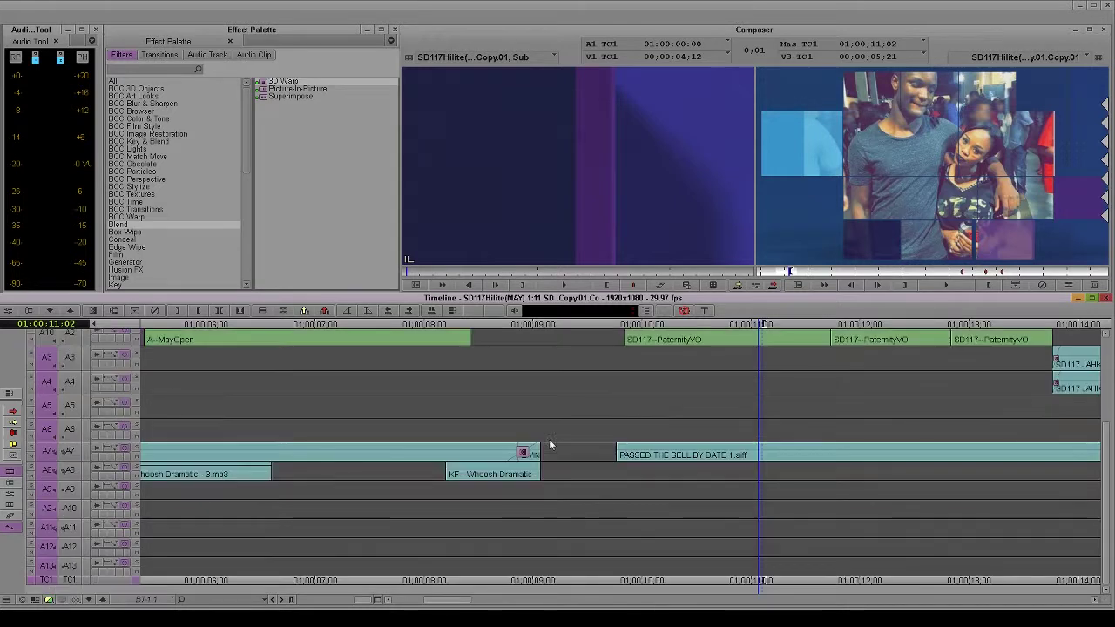
pyautogui.click(656, 486)
pyautogui.press('space')
pyautogui.click(65, 473)
pyautogui.press('o')
pyautogui.press('e')
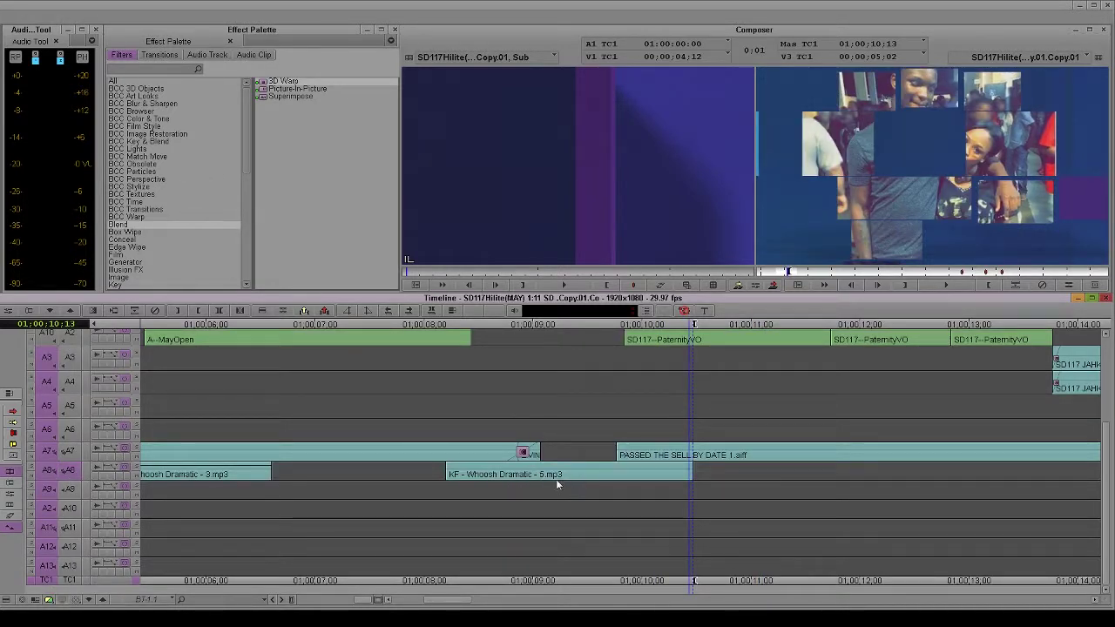
pyautogui.click(479, 484)
pyautogui.press('space')
# - Mark and lift the leftover music fragment on A7 at the end of the opening
pyautogui.moveTo(526, 474); pyautogui.dragTo(531, 475)
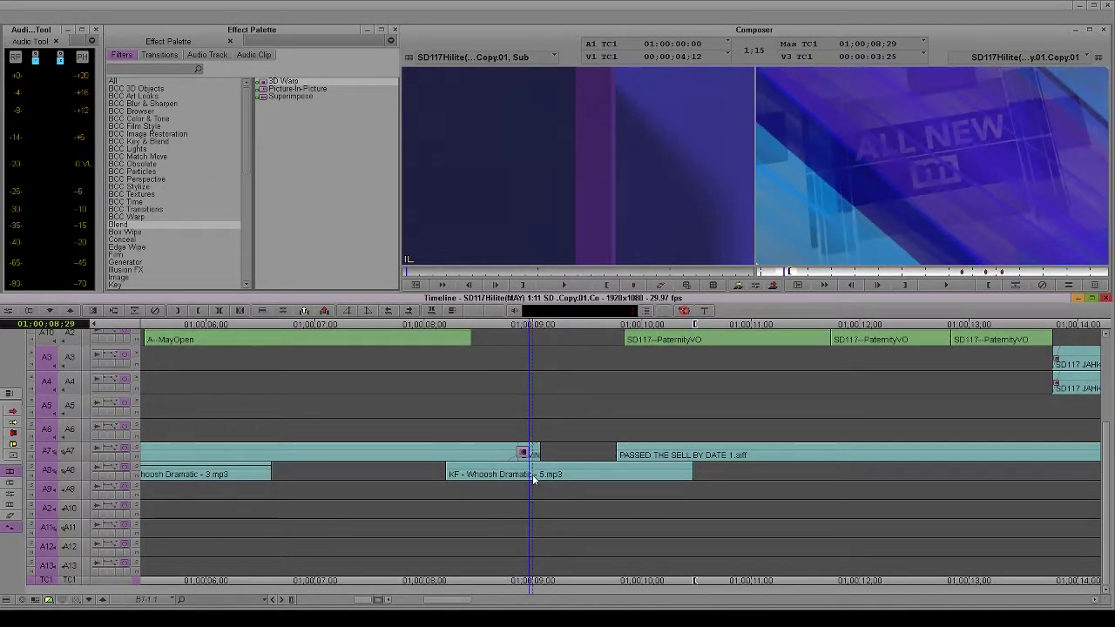
pyautogui.click(67, 457)
pyautogui.press('t')
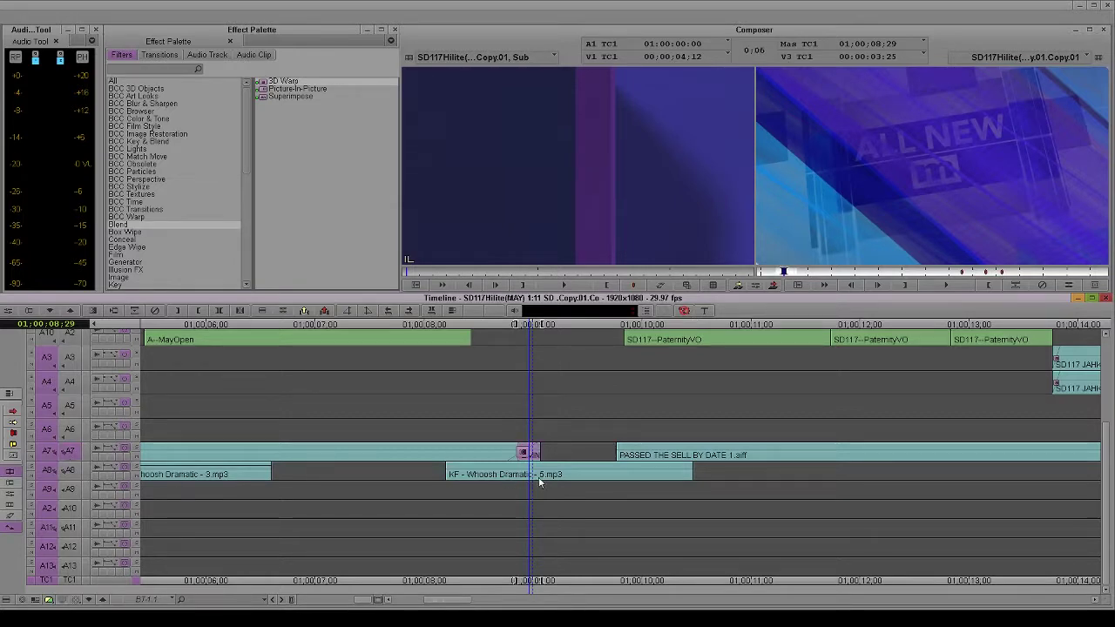
pyautogui.press('z')
# - Fill the A7 gap between the opening music and the spliced section with the PASSED THE SELL BY DATE 1.aiff music
pyautogui.click(675, 478)
pyautogui.press('t')
pyautogui.hotkey('alt', 'c')
pyautogui.click(571, 481)
pyautogui.press('t')
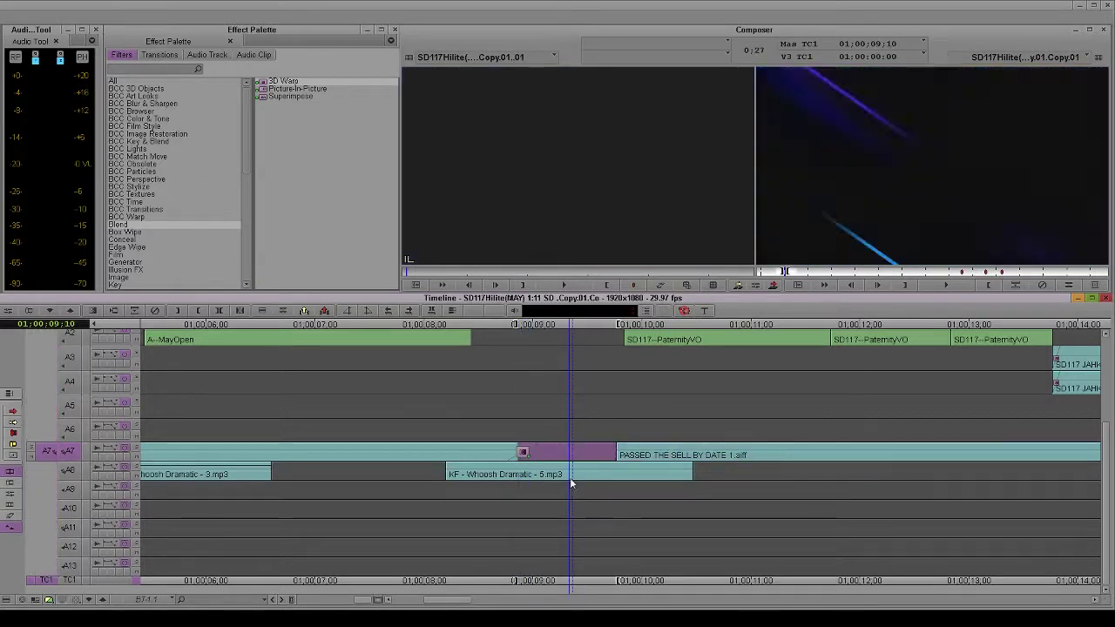
pyautogui.press('q')
pyautogui.press('g')
pyautogui.press('b')
# - Review the rebuilt section and play back the join between the opening and the spliced material
pyautogui.press('t')
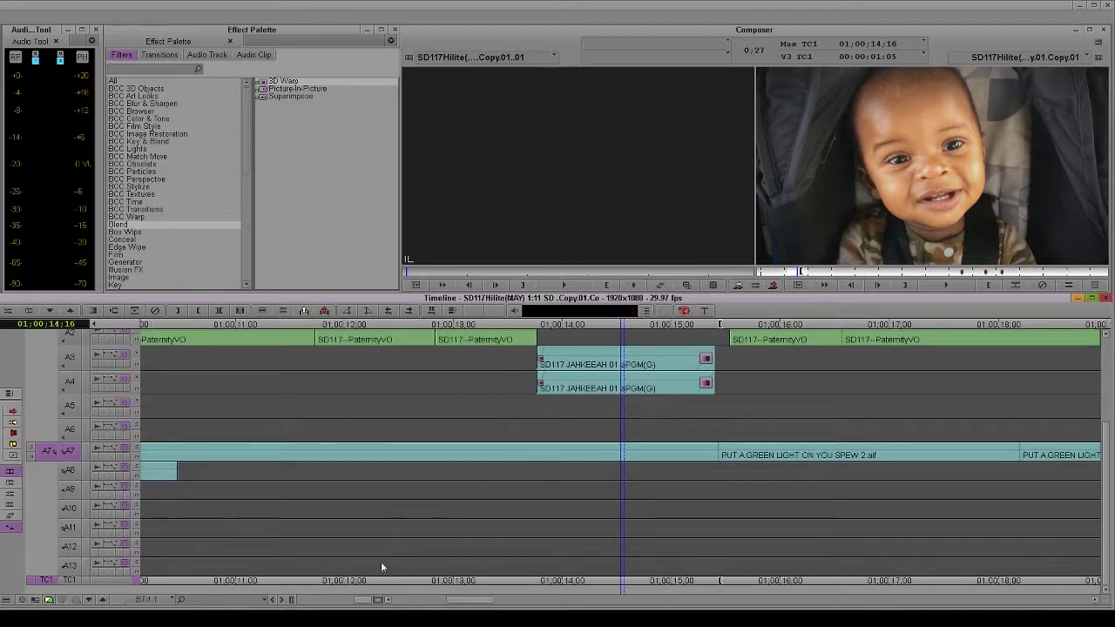
pyautogui.moveTo(369, 600); pyautogui.dragTo(320, 600)
pyautogui.click(221, 480)
pyautogui.press('s')
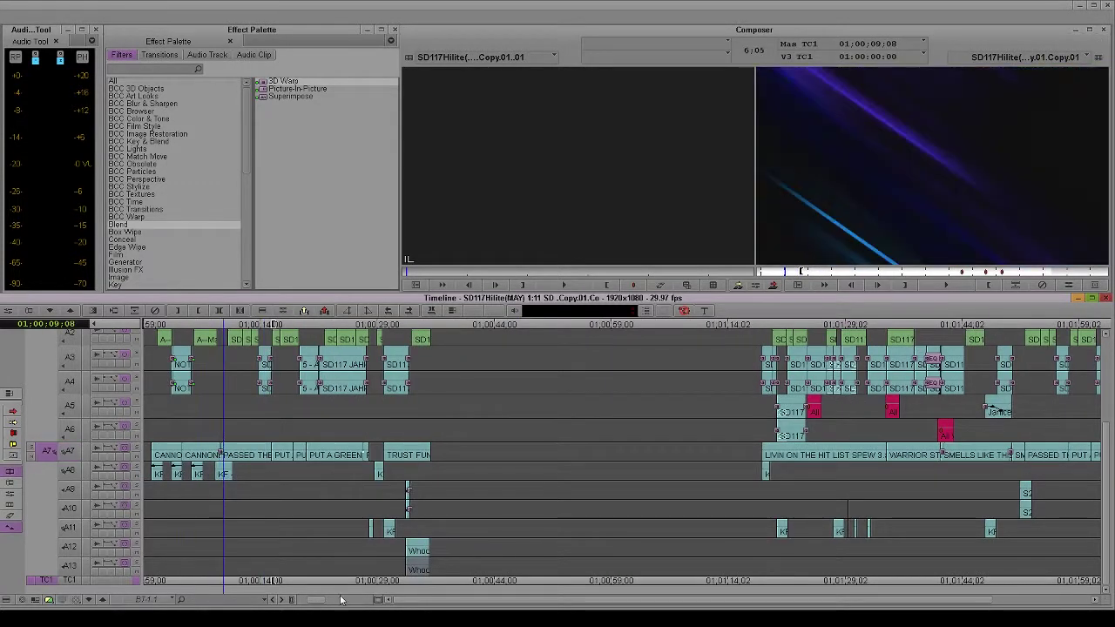
pyautogui.click(337, 599)
pyautogui.scroll(5, 362, 557)
pyautogui.scroll(-5, 266, 523)
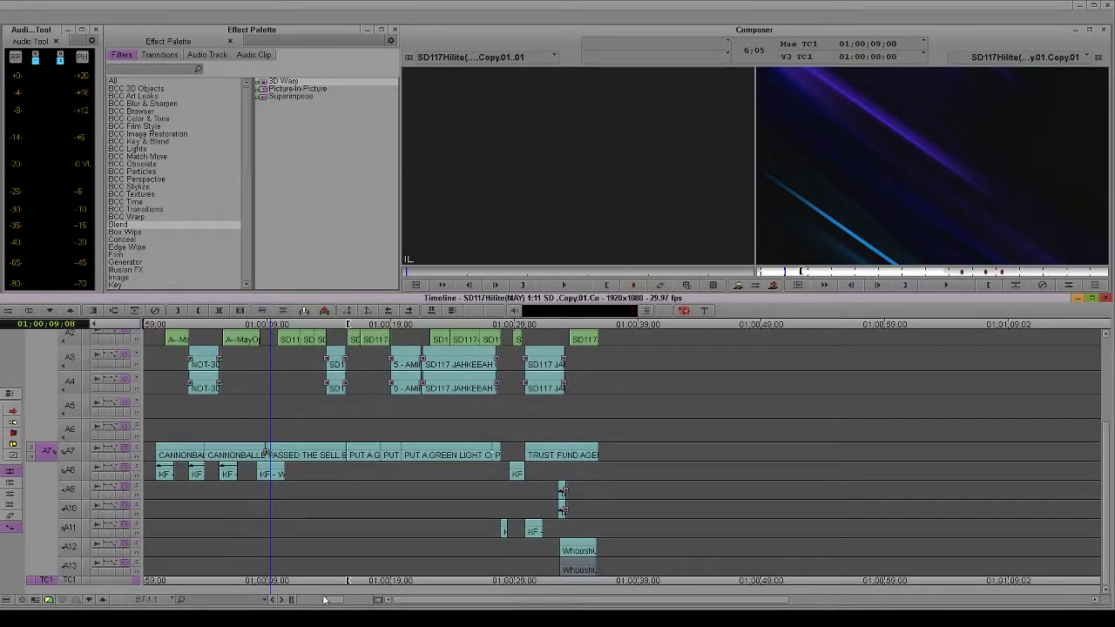
pyautogui.moveTo(331, 600); pyautogui.dragTo(365, 599)
pyautogui.click(503, 426)
pyautogui.press('space')
pyautogui.press('space')
pyautogui.click(319, 431)
pyautogui.press('space')
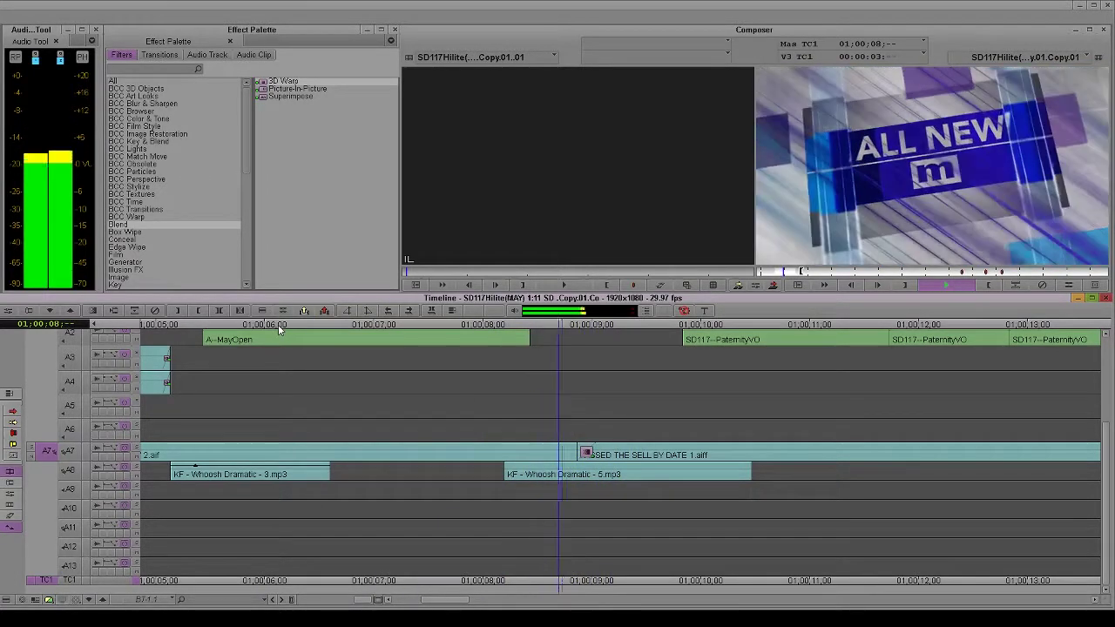
# - Extend the MayOpen--Trans-1.mov transition on V6 and stretch AmirCouple.mov on V1 back to meet the opening clip
pyautogui.scroll(5, 620, 462)
pyautogui.press('j')
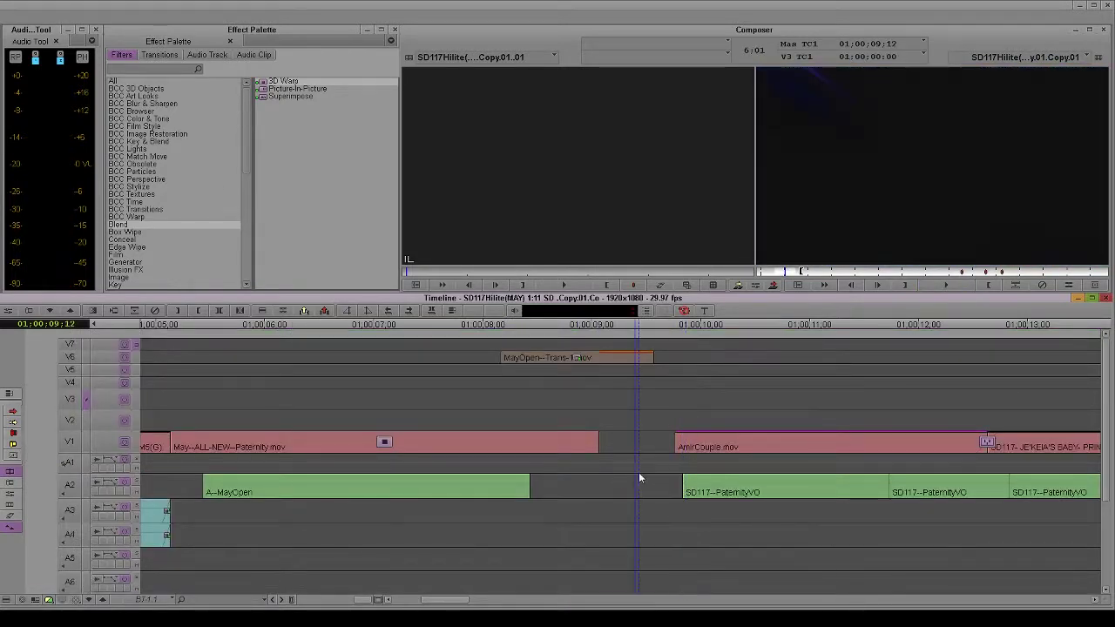
pyautogui.press('t')
pyautogui.press('x')
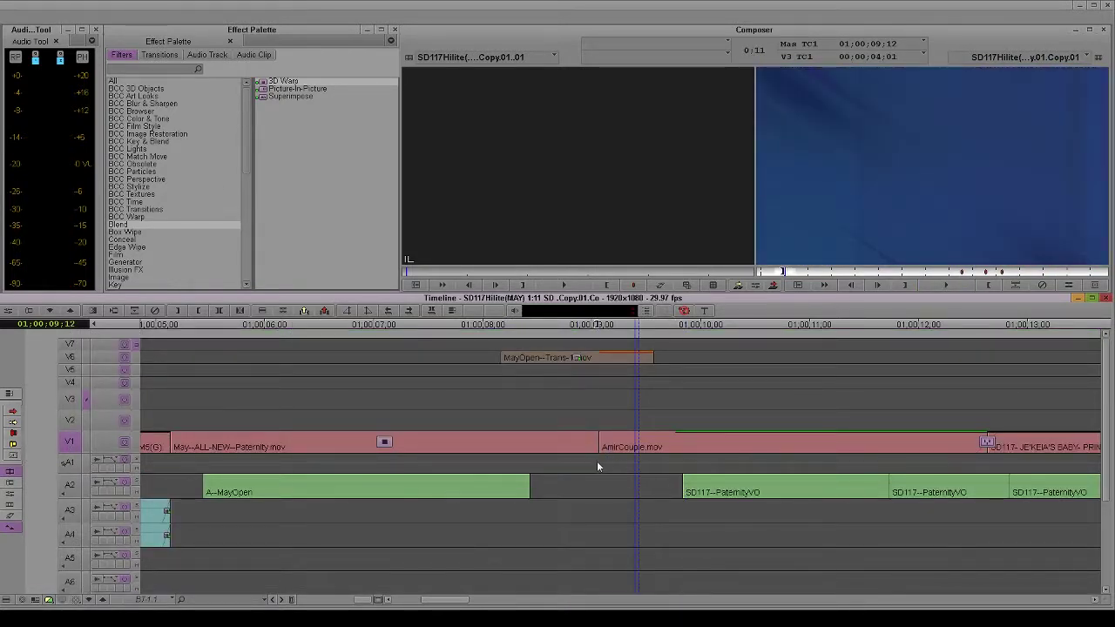
pyautogui.moveTo(617, 466); pyautogui.dragTo(701, 495)
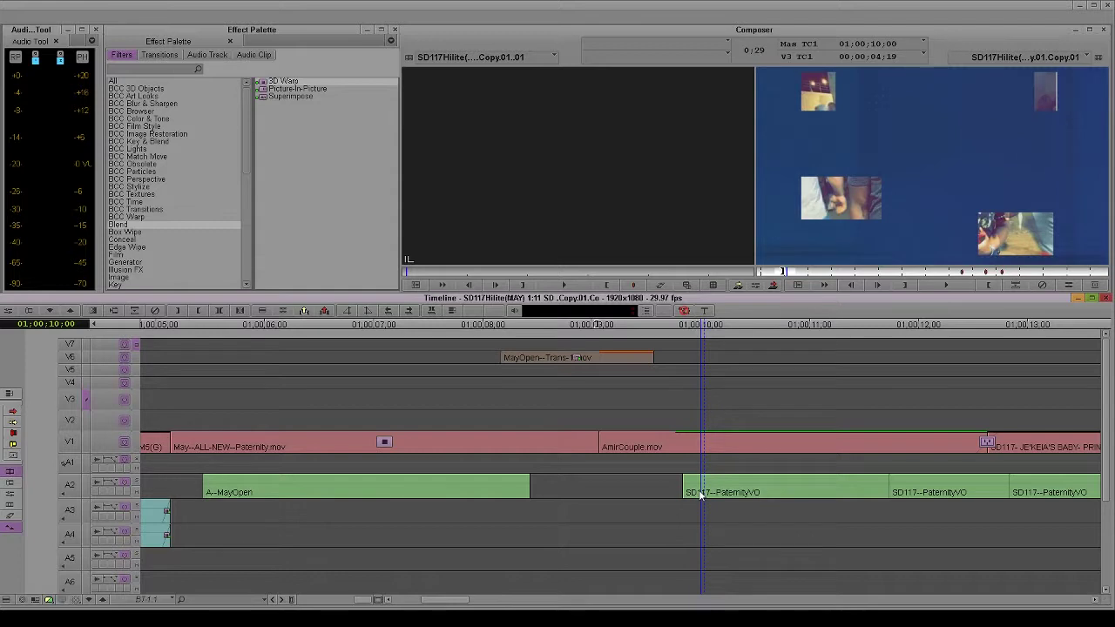
# - Match frame AmirCouple.mov from V1, mark the clip there and overwrite it with the matched source
pyautogui.click(77, 447)
pyautogui.press('n')
pyautogui.click(774, 456)
pyautogui.press('t')
pyautogui.press('b')
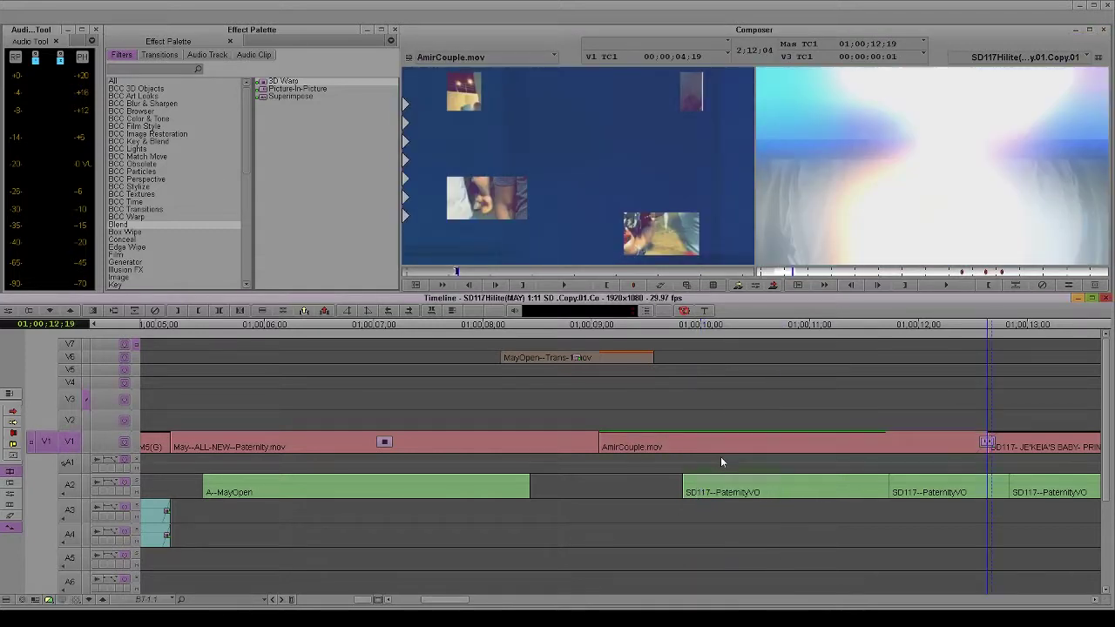
# - Mark the join from about 01;00;07;15 to 01;00;13;00 and render the effects in that range
pyautogui.click(430, 424)
pyautogui.press('i')
pyautogui.moveTo(991, 423); pyautogui.dragTo(1030, 423)
pyautogui.press('o')
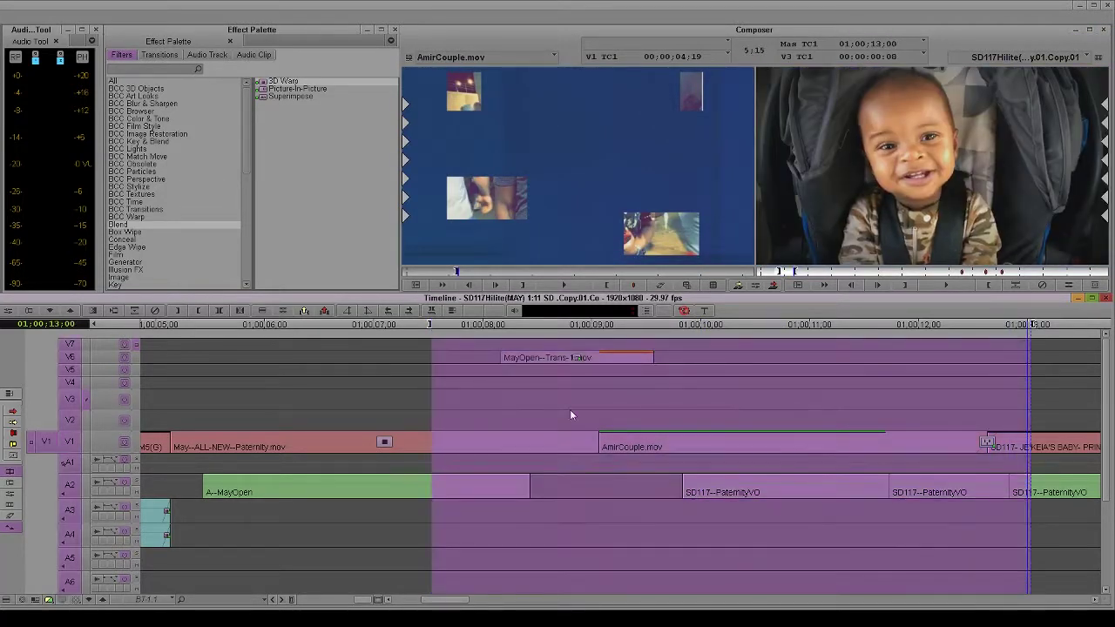
pyautogui.click(407, 401)
pyautogui.press('r')
pyautogui.click(573, 346)
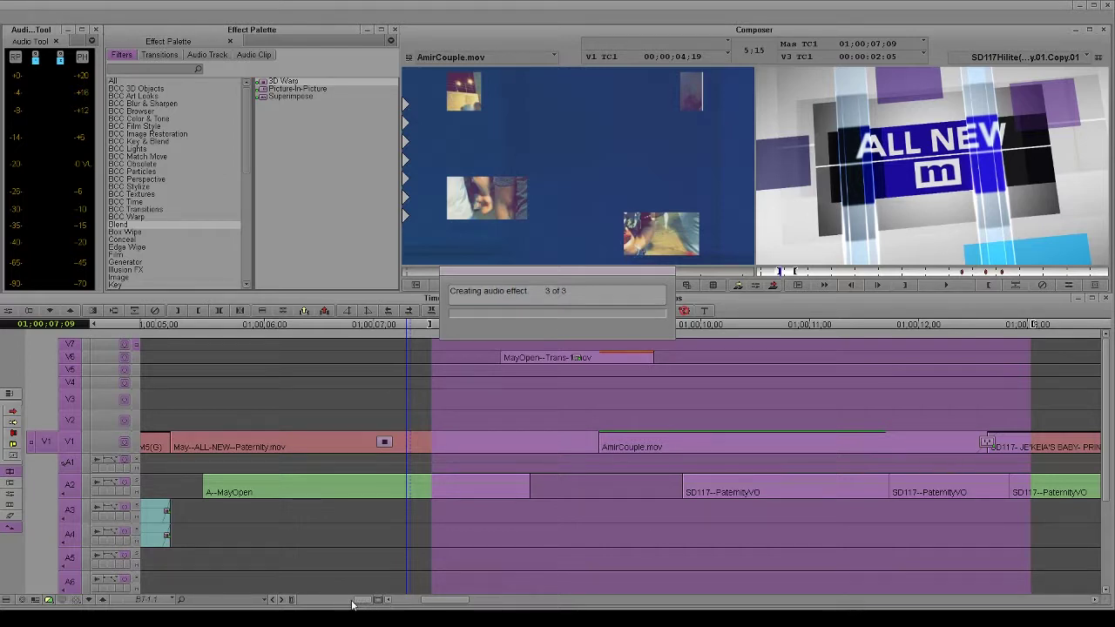
# - Play back the rendered opening join and step through the frames around the cut to AmirCouple.mov
pyautogui.moveTo(359, 600); pyautogui.dragTo(301, 600)
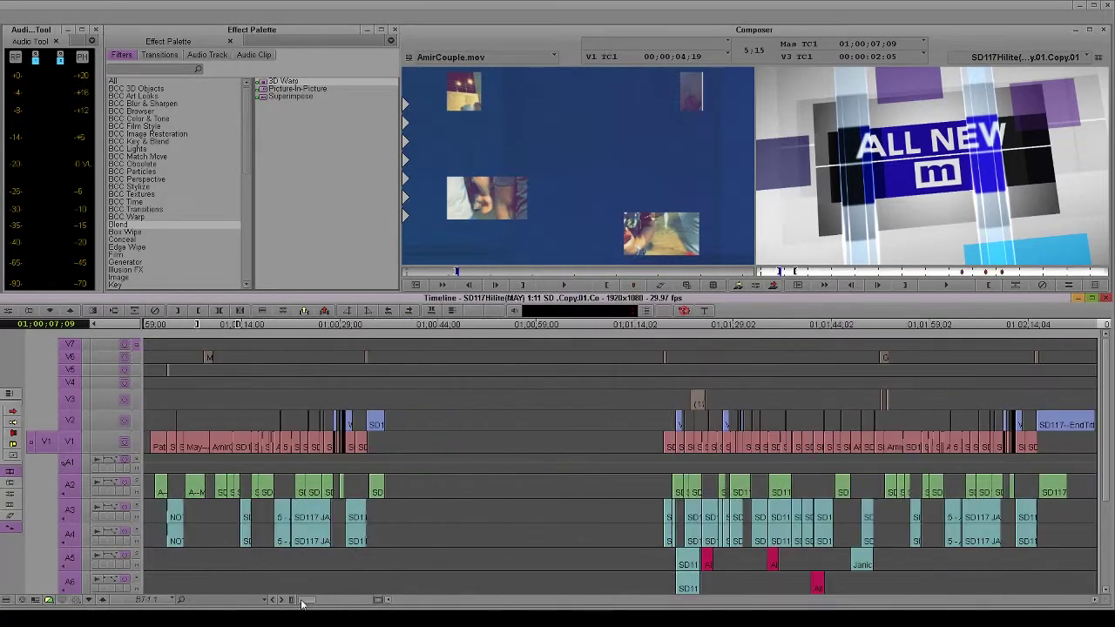
pyautogui.click(193, 435)
pyautogui.press('space')
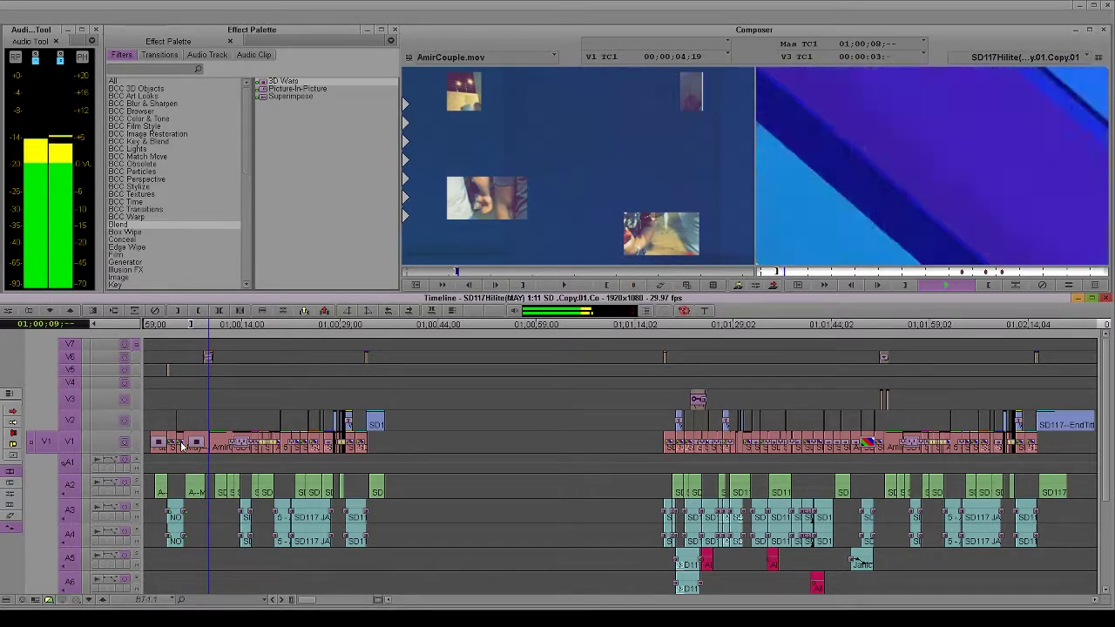
pyautogui.click(208, 455)
pyautogui.press('Left')
pyautogui.press('Left')
pyautogui.press('Left')
pyautogui.press('Left')
pyautogui.press('Left')
pyautogui.press('Left')
pyautogui.press('Left')
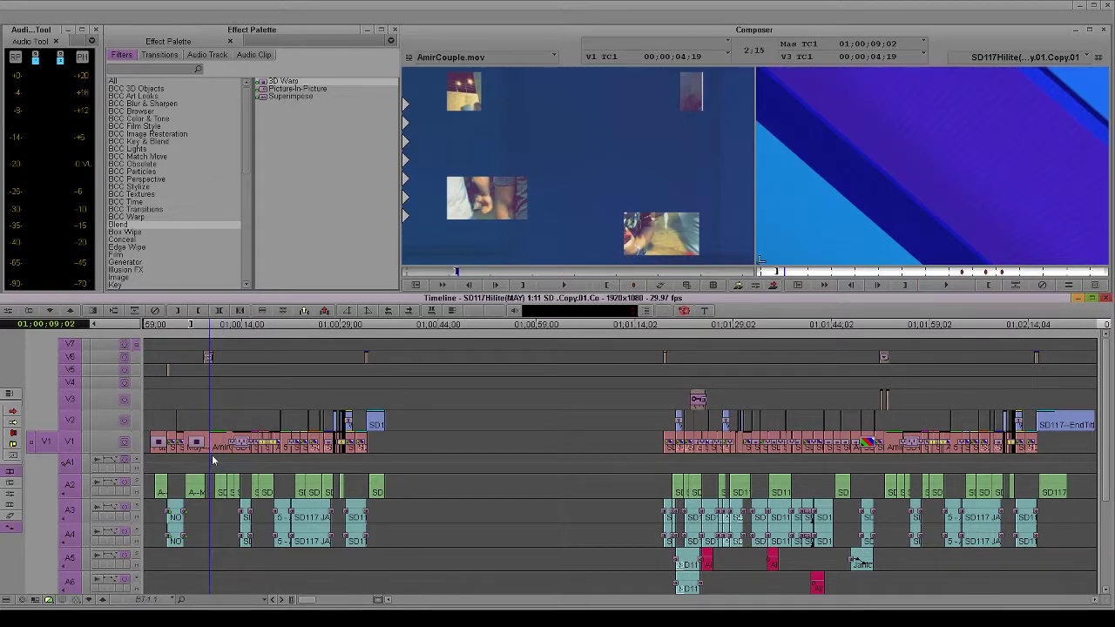
# - Review the end of the spliced section and compare it with the original material further along the sequence
pyautogui.moveTo(212, 460); pyautogui.dragTo(362, 459)
pyautogui.press('space')
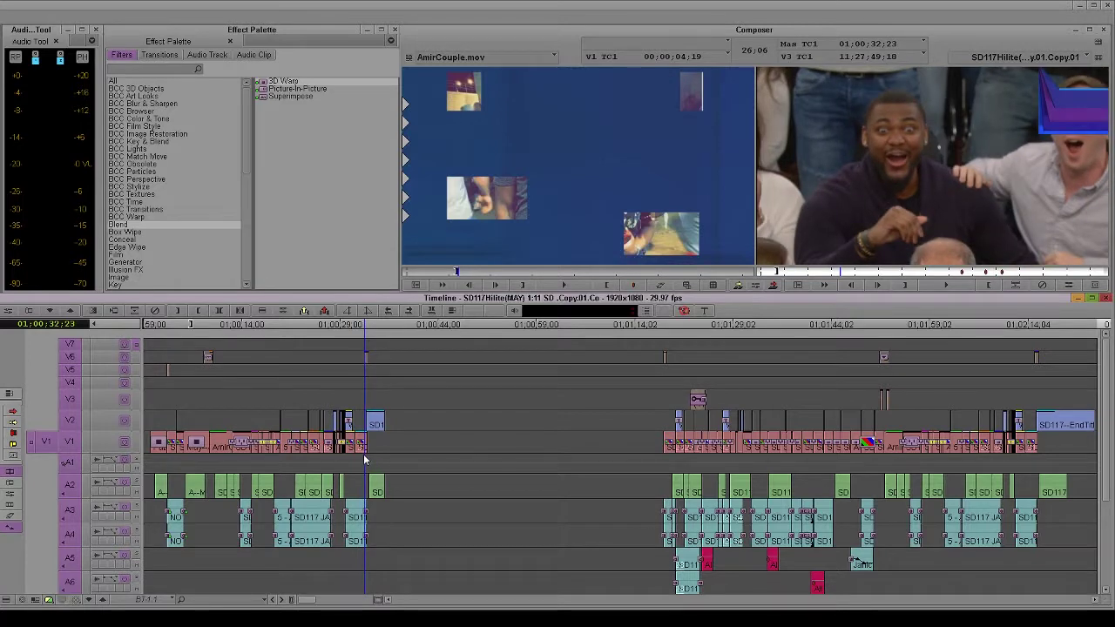
pyautogui.click(759, 468)
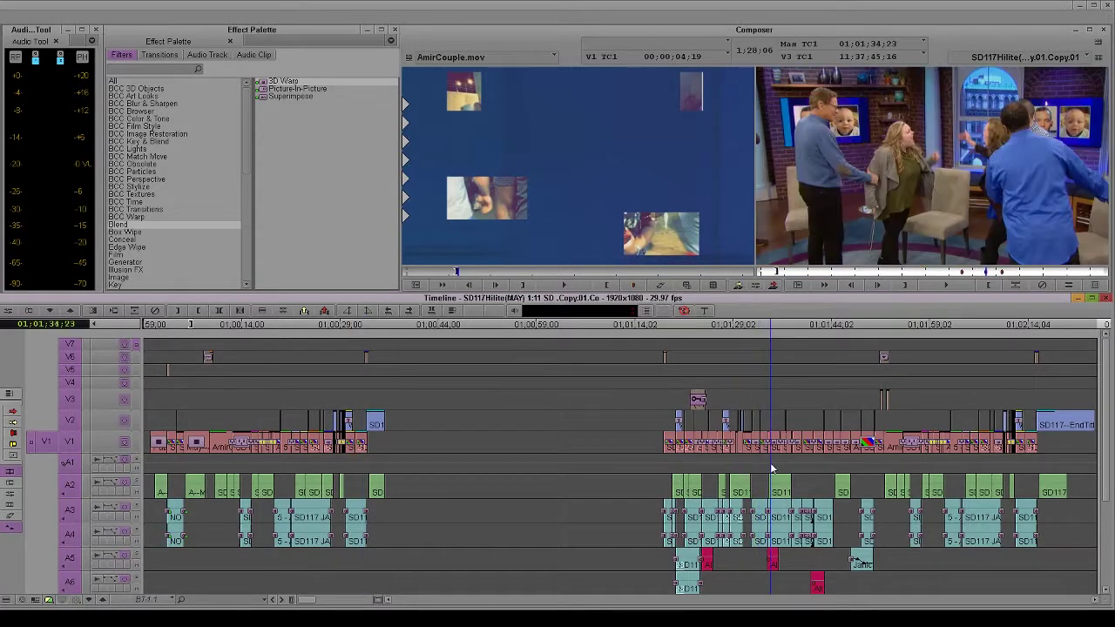
pyautogui.moveTo(364, 461)
pyautogui.mouseDown()
pyautogui.moveTo(381, 460)
pyautogui.moveTo(354, 471)
pyautogui.mouseUp()
pyautogui.press('space')
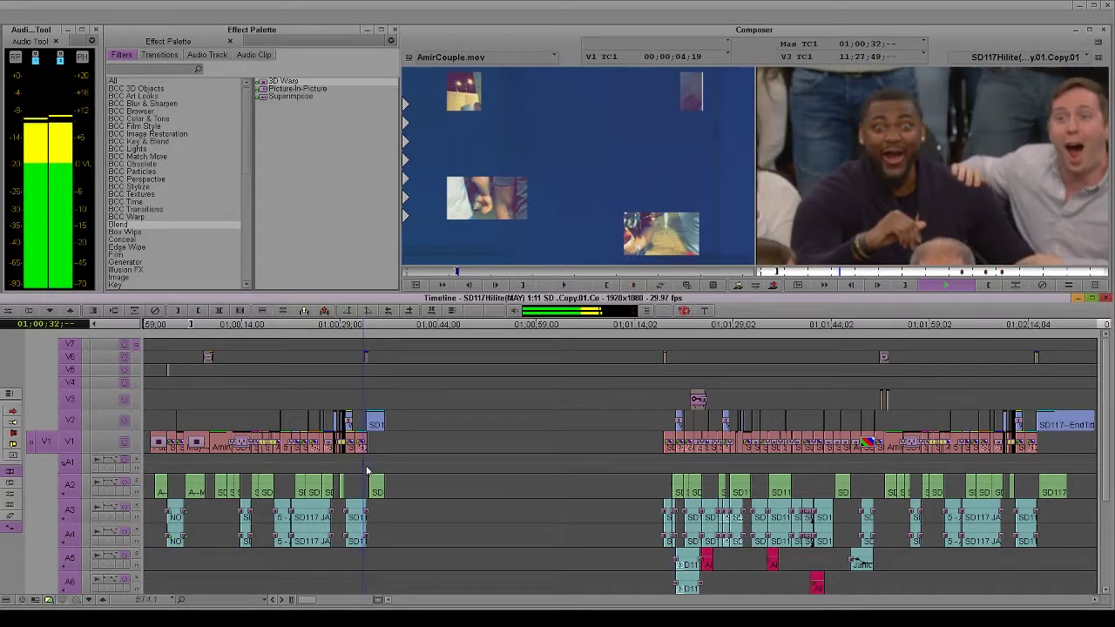
pyautogui.press('space')
# - Mark from the last crowd shot into the gap and lift the end title, transition, voice-over and effects on V2, V6, A2 and A9–A13
pyautogui.click(363, 449)
pyautogui.press('i')
pyautogui.click(390, 459)
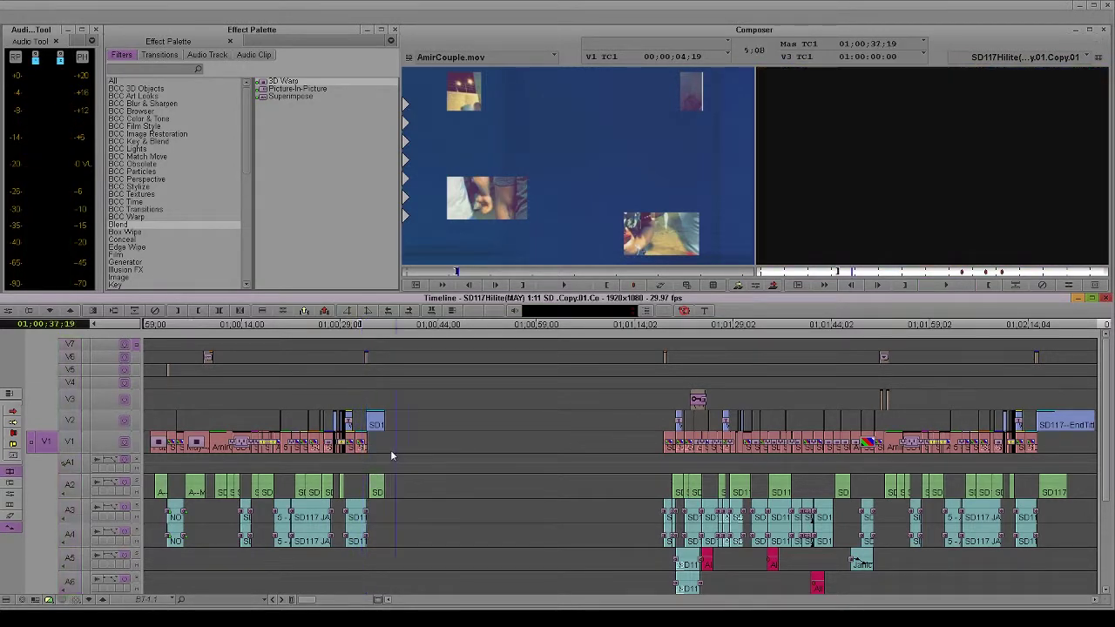
pyautogui.press('o')
pyautogui.click(69, 485)
pyautogui.click(61, 420)
pyautogui.click(70, 359)
pyautogui.scroll(-5, 152, 435)
pyautogui.moveTo(69, 563); pyautogui.dragTo(69, 492)
pyautogui.press('z')
pyautogui.scroll(5, 373, 462)
pyautogui.hotkey('ctrl', 'shift', 'a')
# - Add a 20-frame dissolve centred on the cut at the end of the last A3 and A4 clips, around 01;00;33;09
pyautogui.press('space')
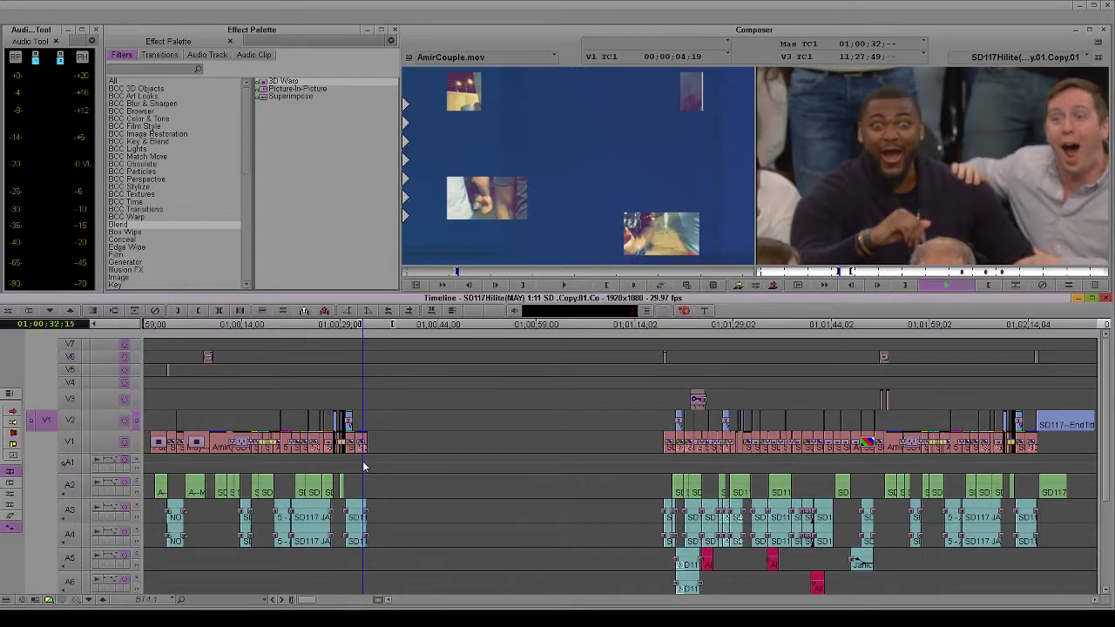
pyautogui.press('space')
pyautogui.press('space')
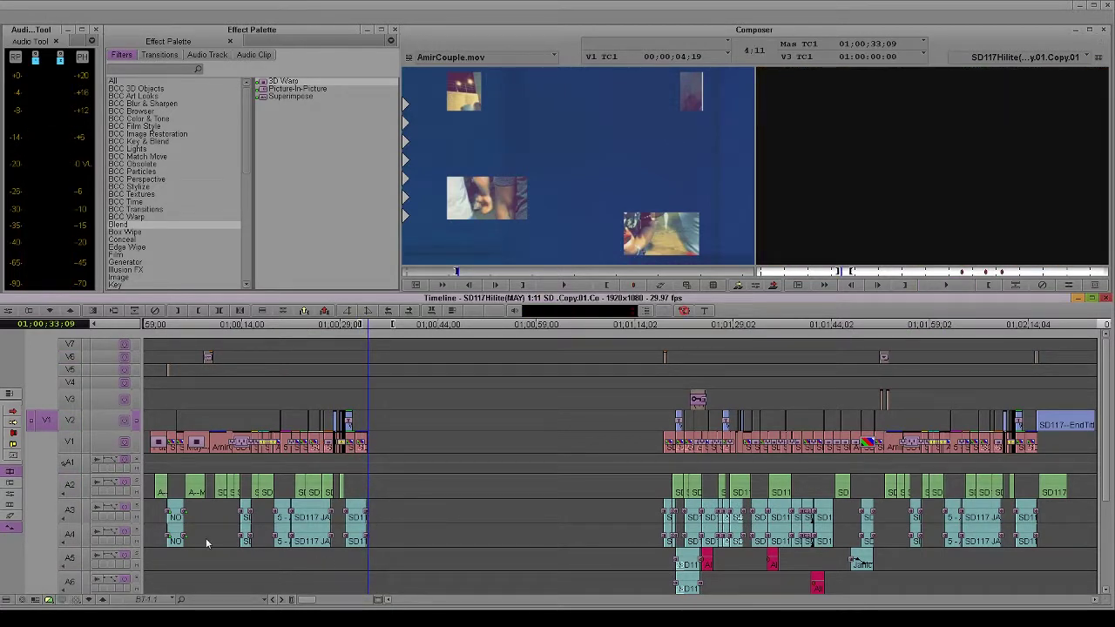
pyautogui.moveTo(74, 542); pyautogui.dragTo(70, 518)
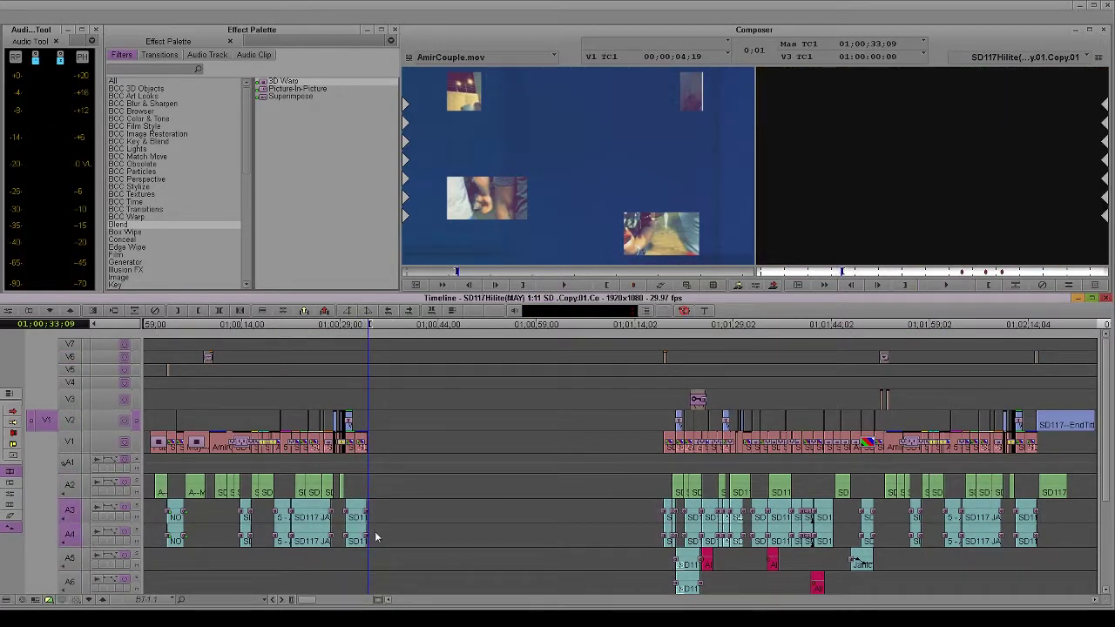
pyautogui.press('\\')
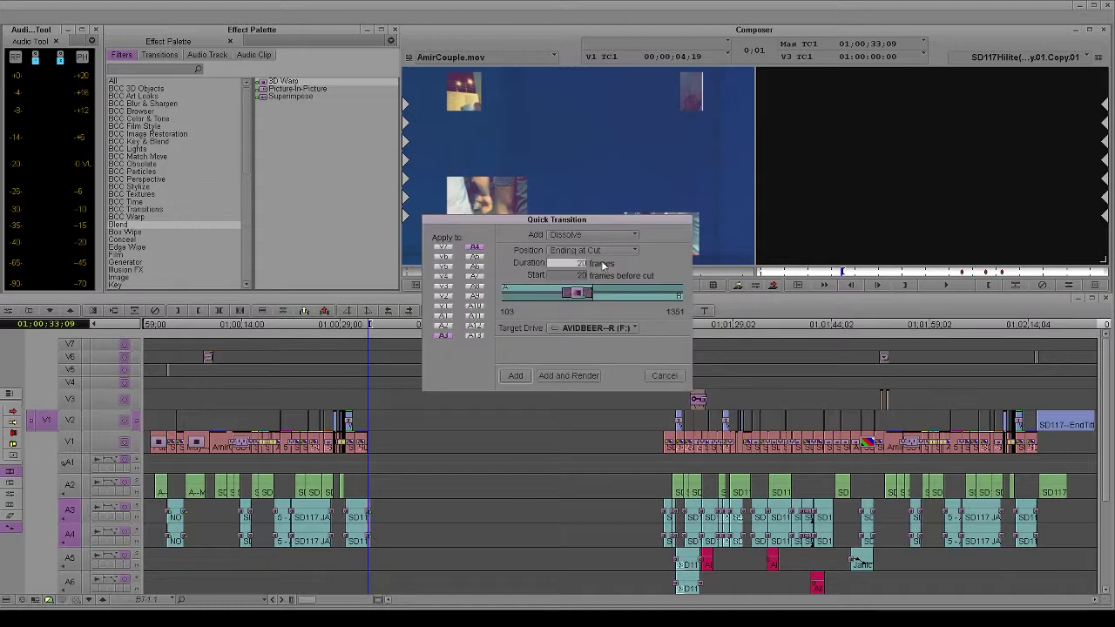
pyautogui.click(603, 251)
pyautogui.click(610, 288)
pyautogui.press('Return')
pyautogui.hotkey('ctrl', 'shift', 'a')
# - Copy the graphic transition that starts at about 01;01;51;19 on V3, V6, A9 and A10
pyautogui.click(879, 415)
pyautogui.click(881, 413)
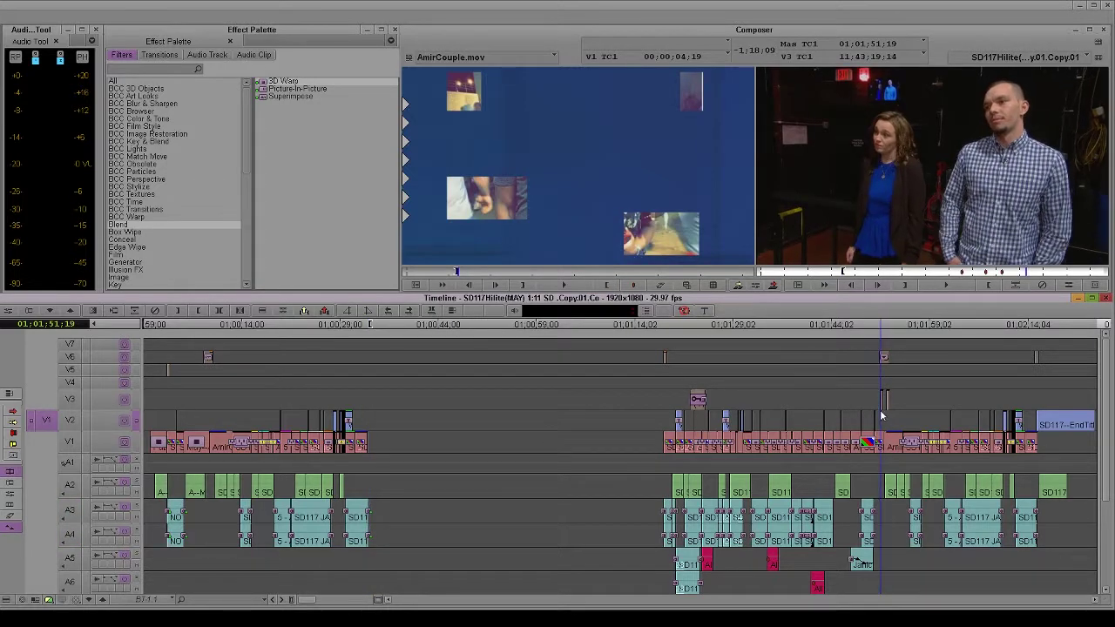
pyautogui.moveTo(80, 427); pyautogui.dragTo(70, 399)
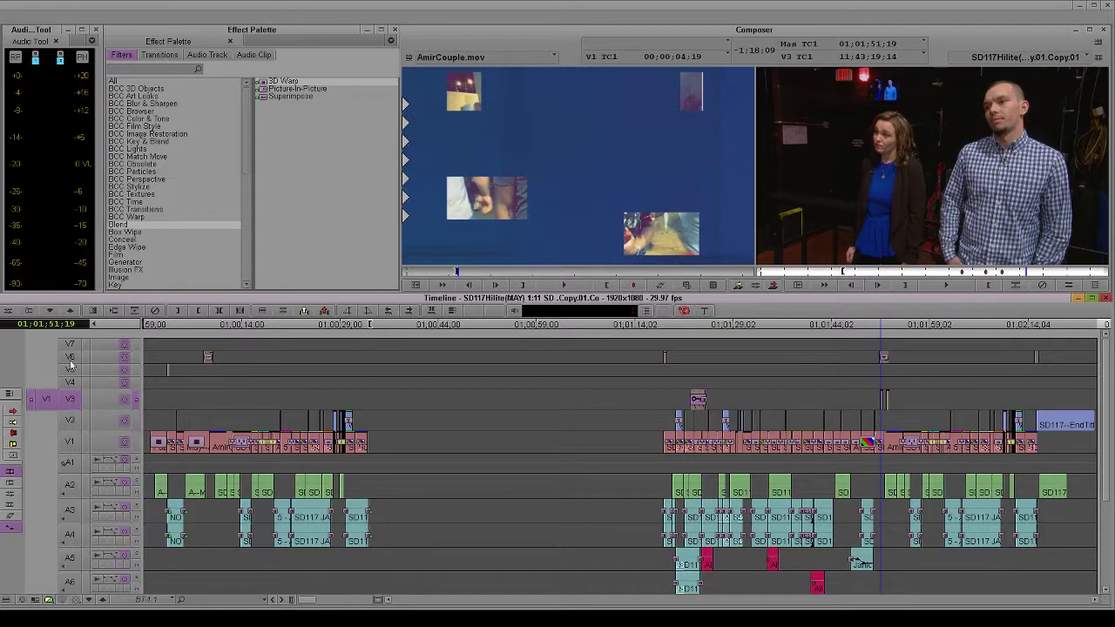
pyautogui.click(903, 395)
pyautogui.scroll(-5, 658, 525)
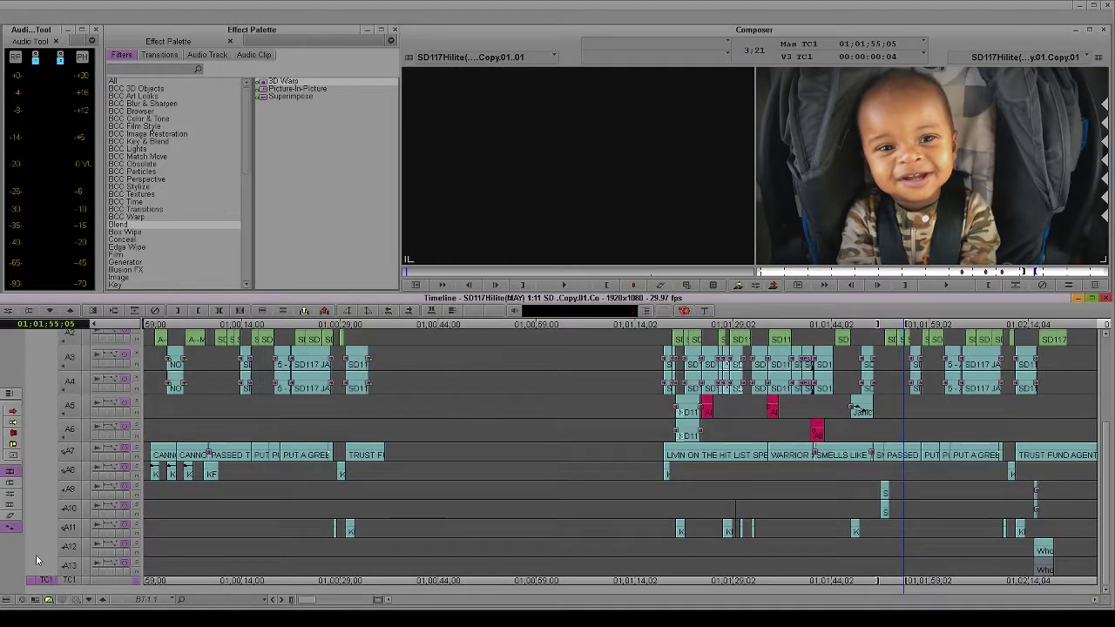
pyautogui.scroll(5, 567, 471)
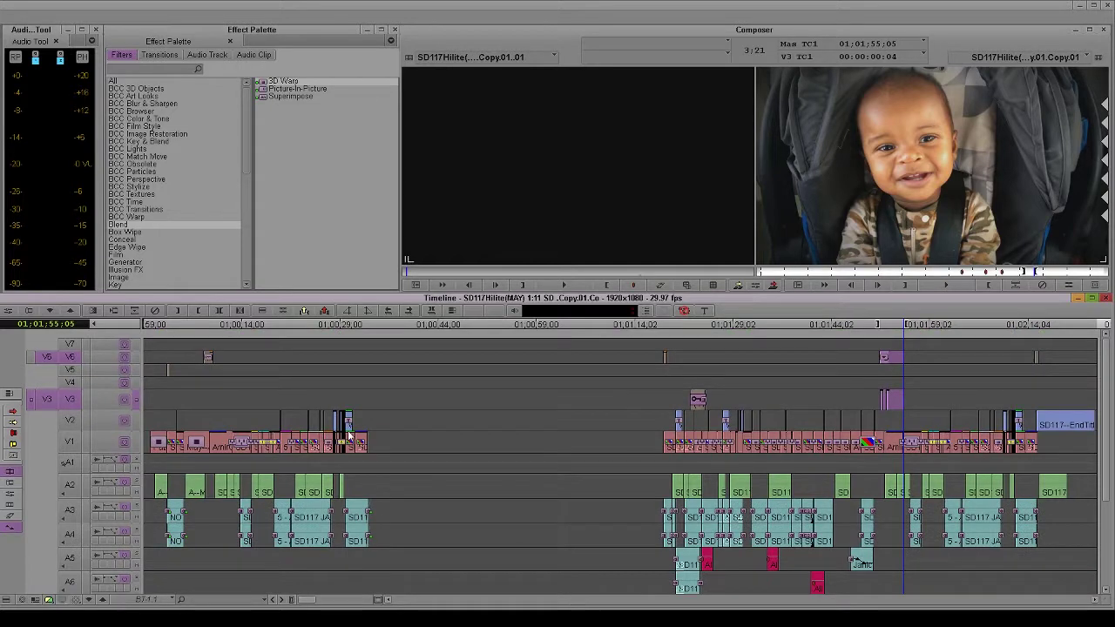
# - Overwrite the copied graphic transition onto V3, V6, A9 and A10 at about 01;00;33;00, over the end of the last shot
pyautogui.click(363, 435)
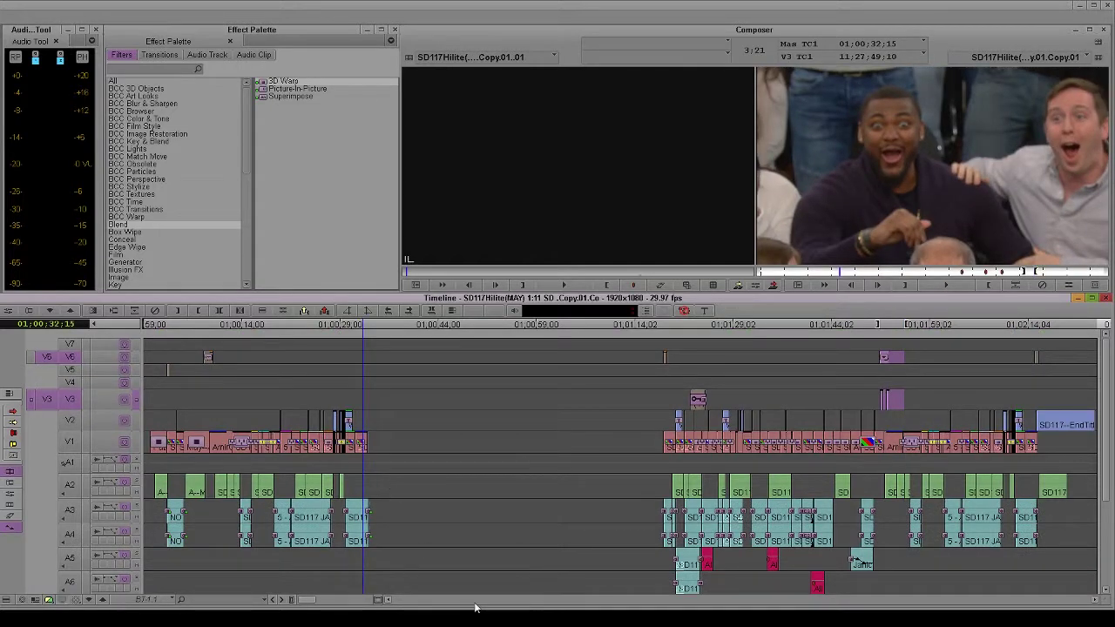
pyautogui.moveTo(310, 599); pyautogui.dragTo(362, 600)
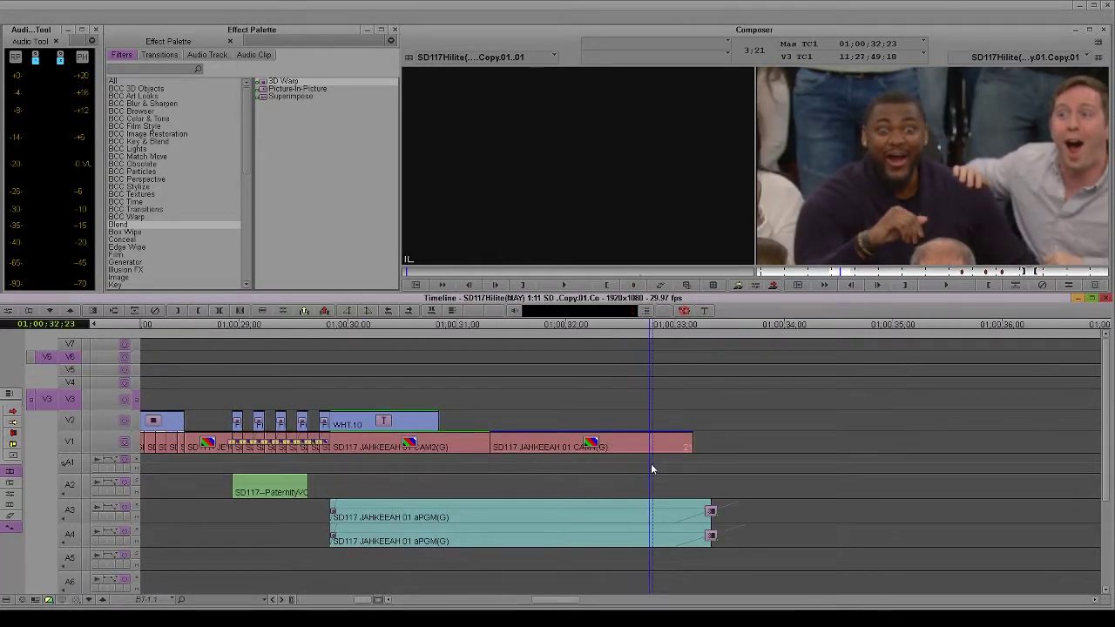
pyautogui.moveTo(666, 468)
pyautogui.mouseDown()
pyautogui.moveTo(609, 467)
pyautogui.moveTo(679, 468)
pyautogui.mouseUp()
pyautogui.press('i')
pyautogui.press('b')
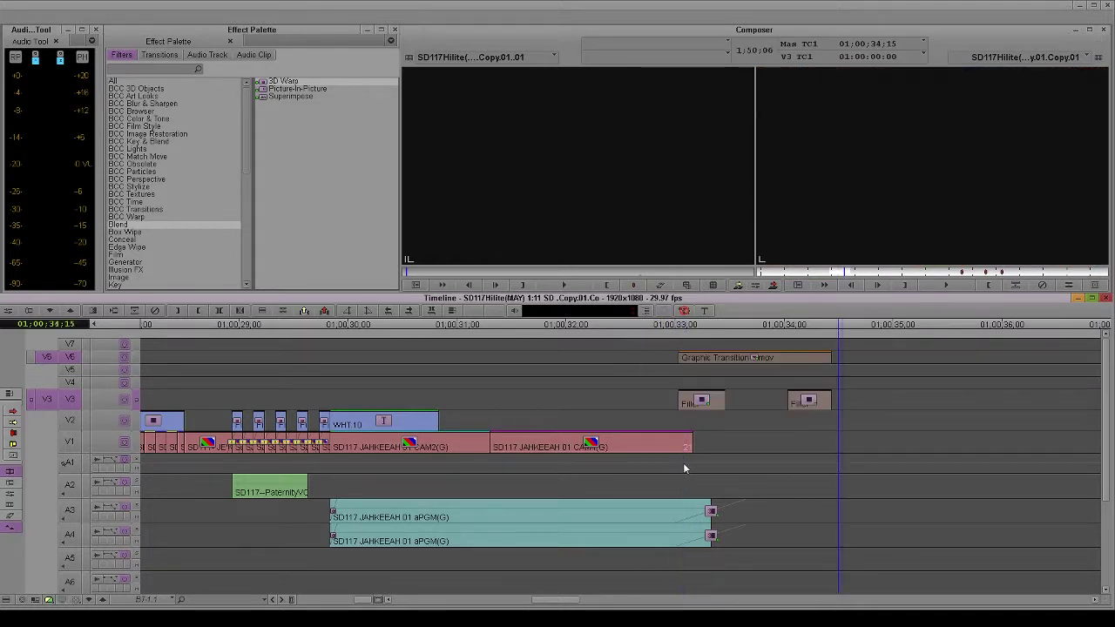
# - Play back the last shot with the added graphic transition
pyautogui.moveTo(819, 438); pyautogui.dragTo(795, 451)
pyautogui.click(648, 536)
pyautogui.press('space')
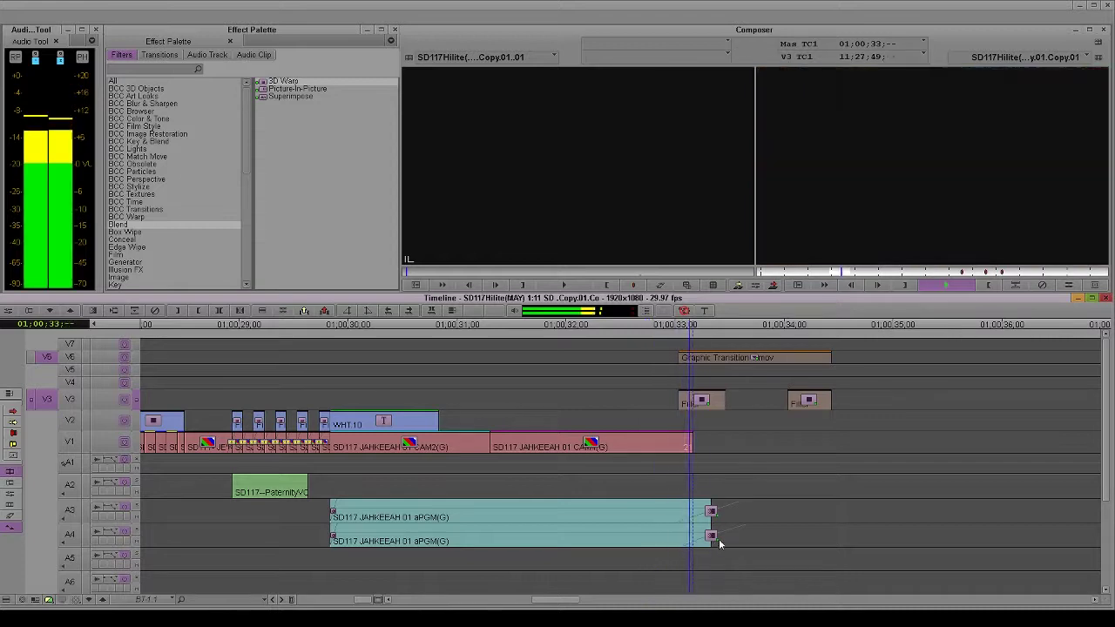
pyautogui.press('space')
# - Extend the last V1 shot beneath the graphic transition to 01;00;33;23 and check its audio tracks
pyautogui.click(76, 448)
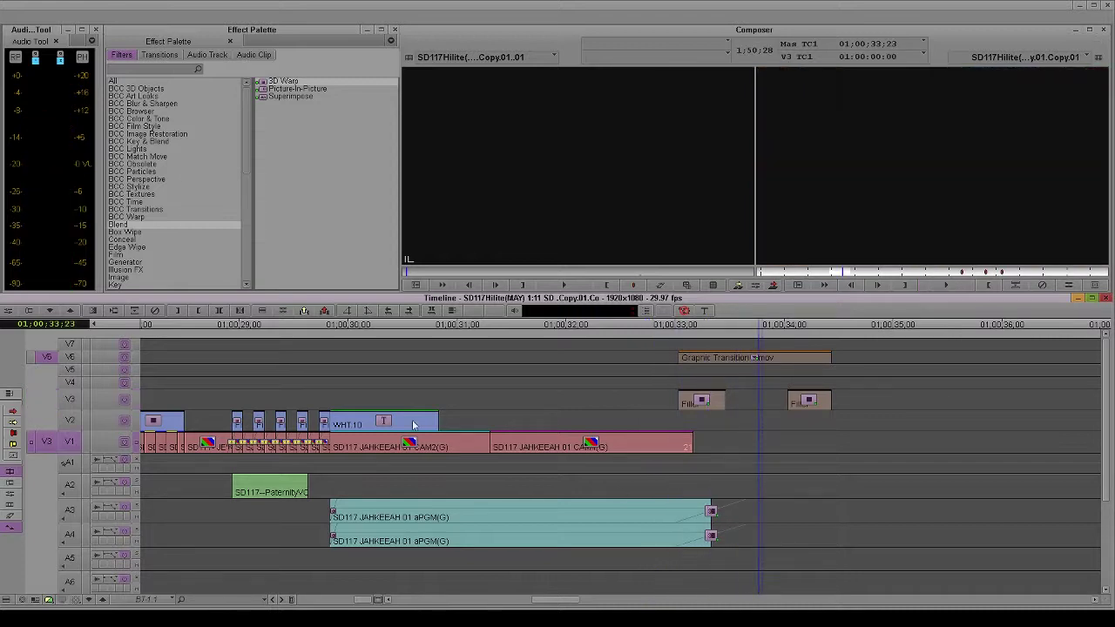
pyautogui.press('o')
pyautogui.press('p')
pyautogui.scroll(-3, 740, 497)
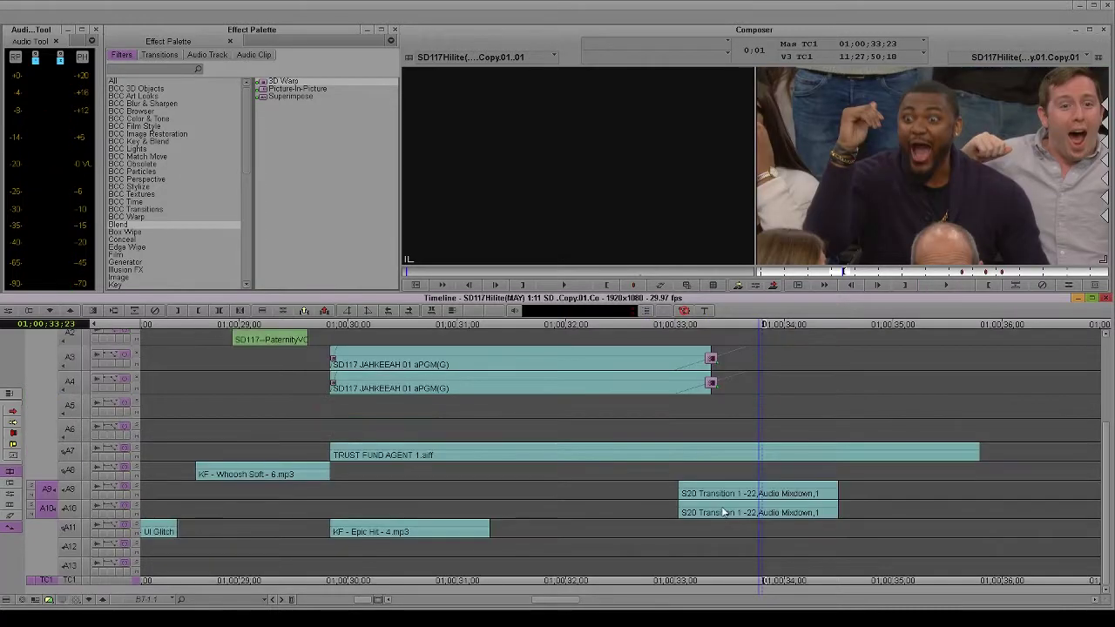
pyautogui.click(350, 600)
pyautogui.scroll(3, 515, 488)
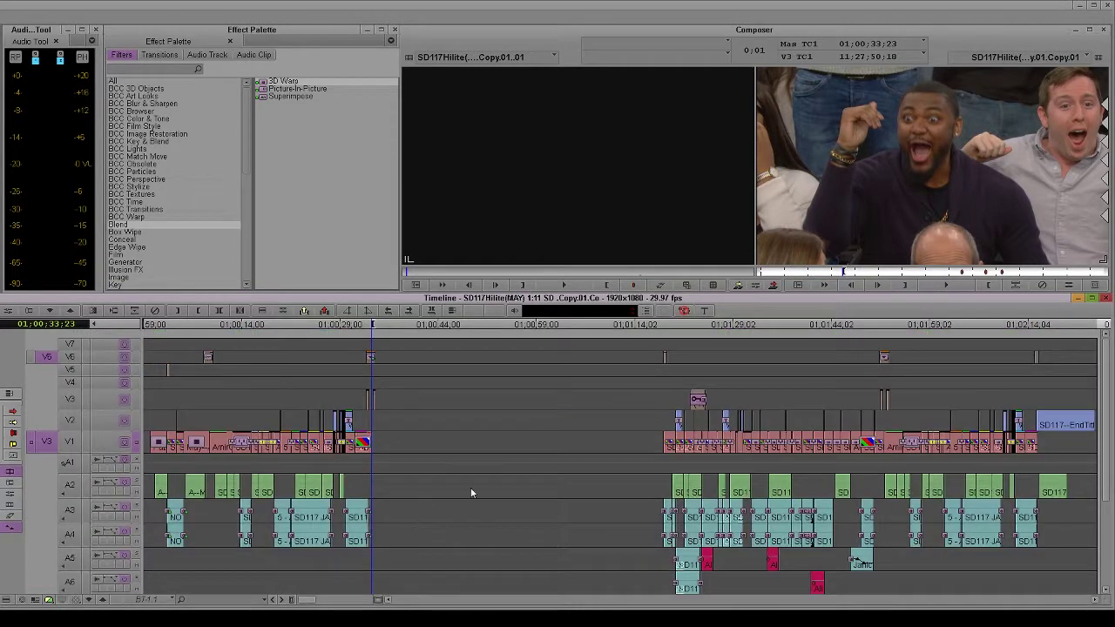
# - Mark an out point at 01;01;18;12, where the gap meets the original body of the promo
pyautogui.click(613, 490)
pyautogui.scroll(-3, 531, 488)
pyautogui.scroll(3, 575, 486)
pyautogui.click(694, 502)
pyautogui.moveTo(694, 504); pyautogui.dragTo(665, 512)
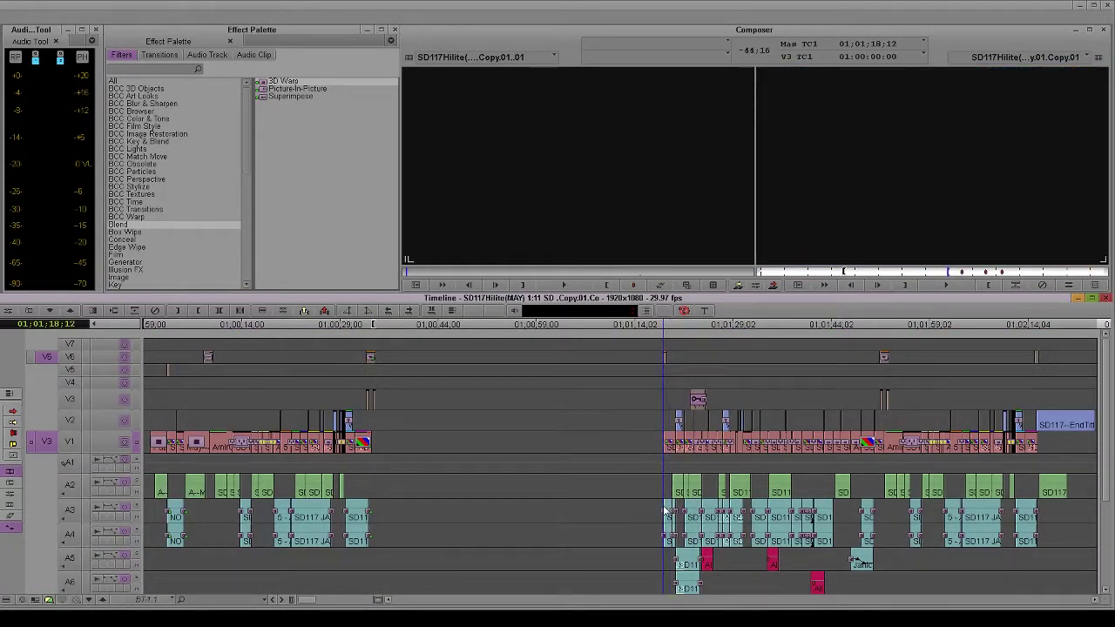
pyautogui.press('Right')
pyautogui.press('Left')
pyautogui.press('o')
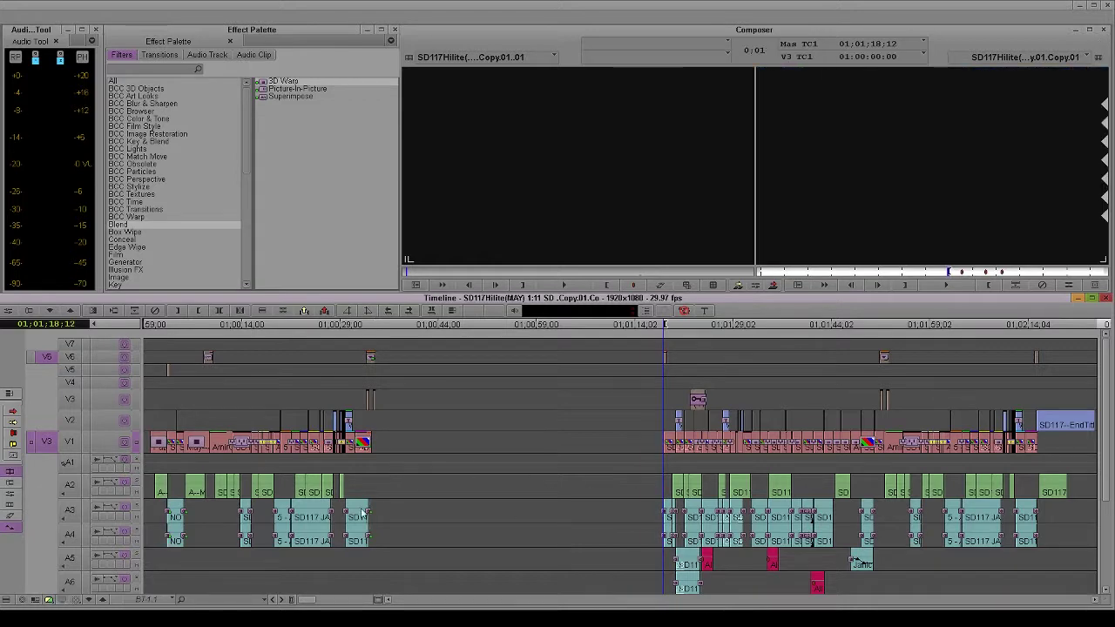
# - Mark an in point at 01;00;34;05, near the end of the graphic transition, and check the marked gap across all tracks
pyautogui.click(371, 484)
pyautogui.press('space')
pyautogui.press('space')
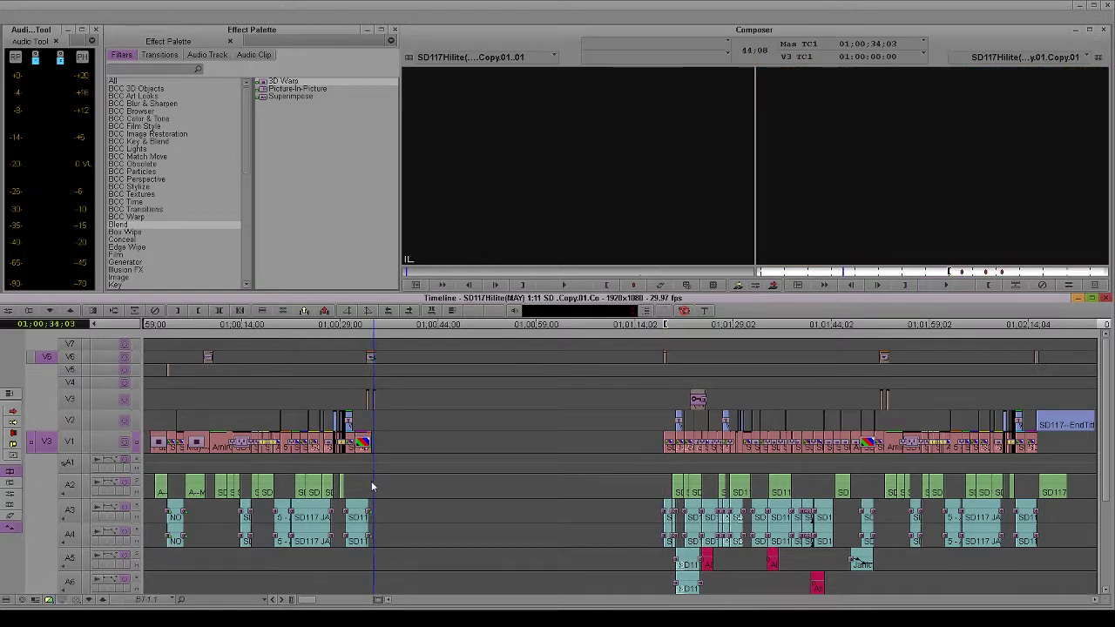
pyautogui.scroll(-5, 383, 492)
pyautogui.press('i')
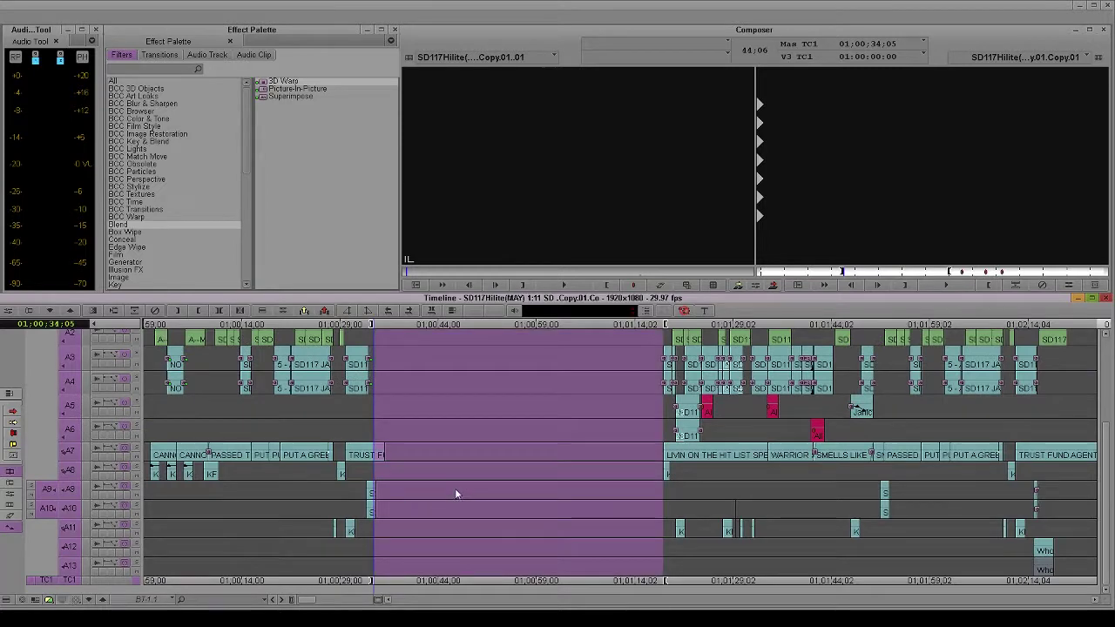
pyautogui.scroll(5, 454, 493)
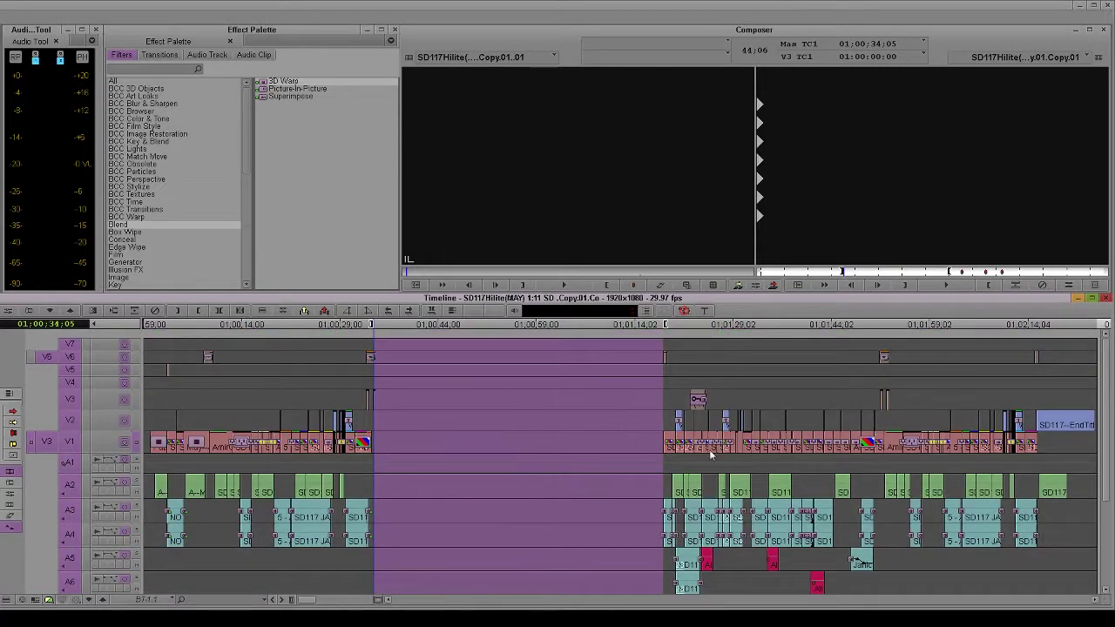
# - Exclude V3 and V6 from the track selection and extract the marked gap before the original body of the promo
pyautogui.moveTo(306, 599); pyautogui.dragTo(362, 599)
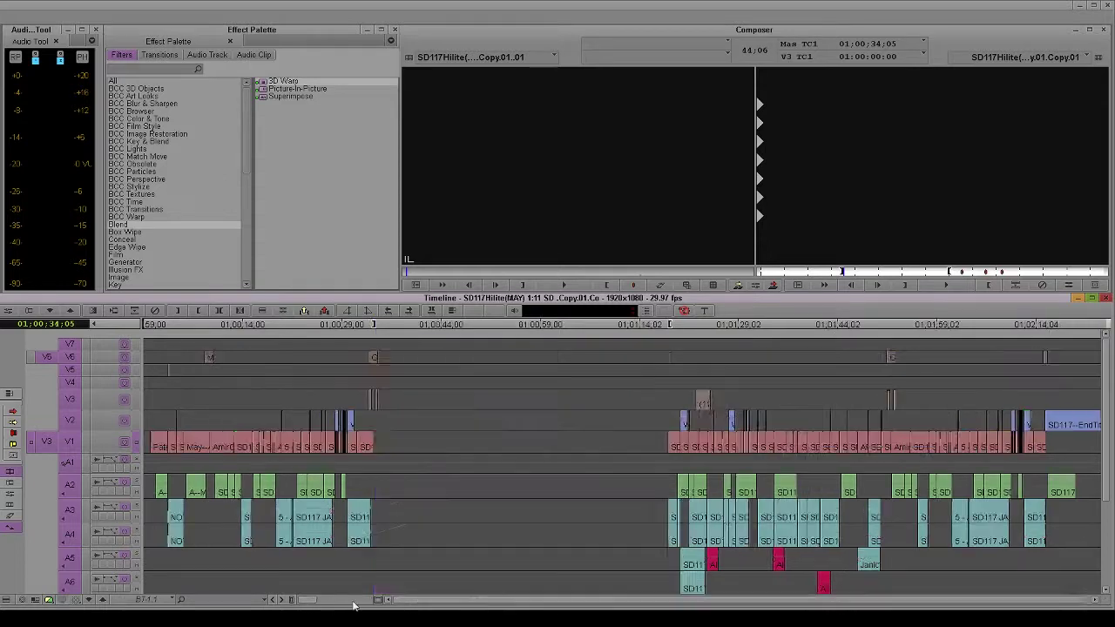
pyautogui.moveTo(624, 426); pyautogui.dragTo(620, 431)
pyautogui.press('Left')
pyautogui.press('Left')
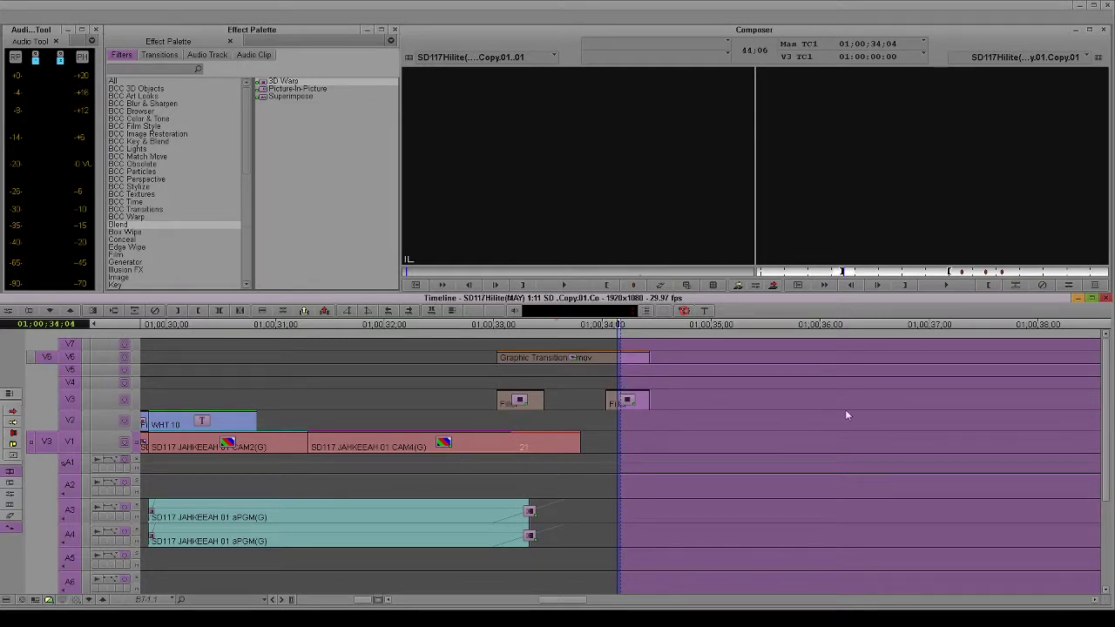
pyautogui.moveTo(361, 601); pyautogui.dragTo(305, 599)
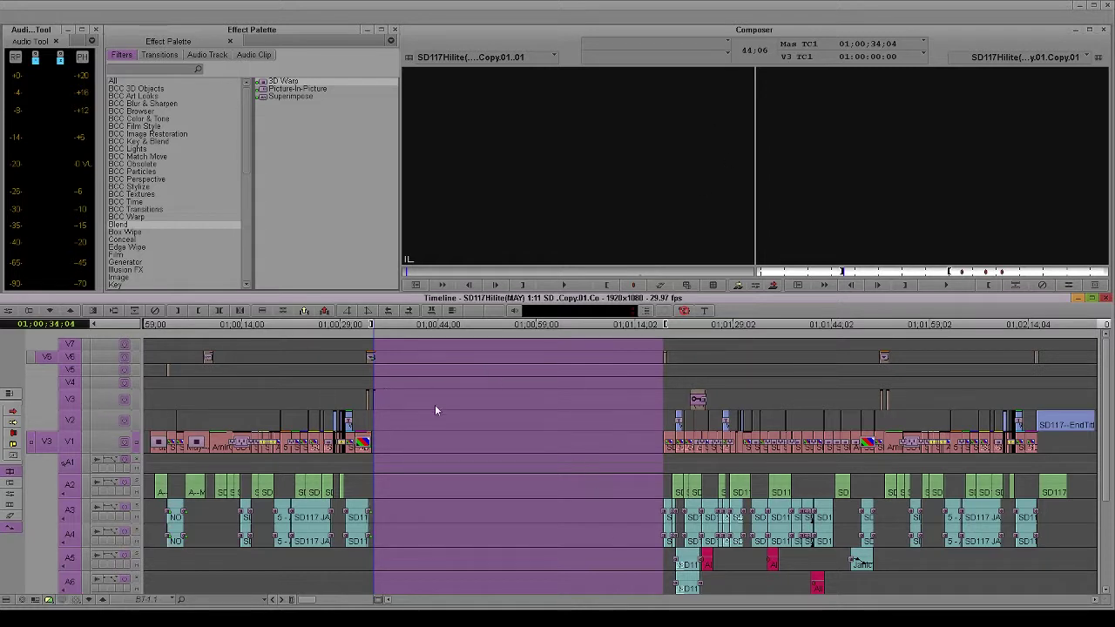
pyautogui.click(73, 401)
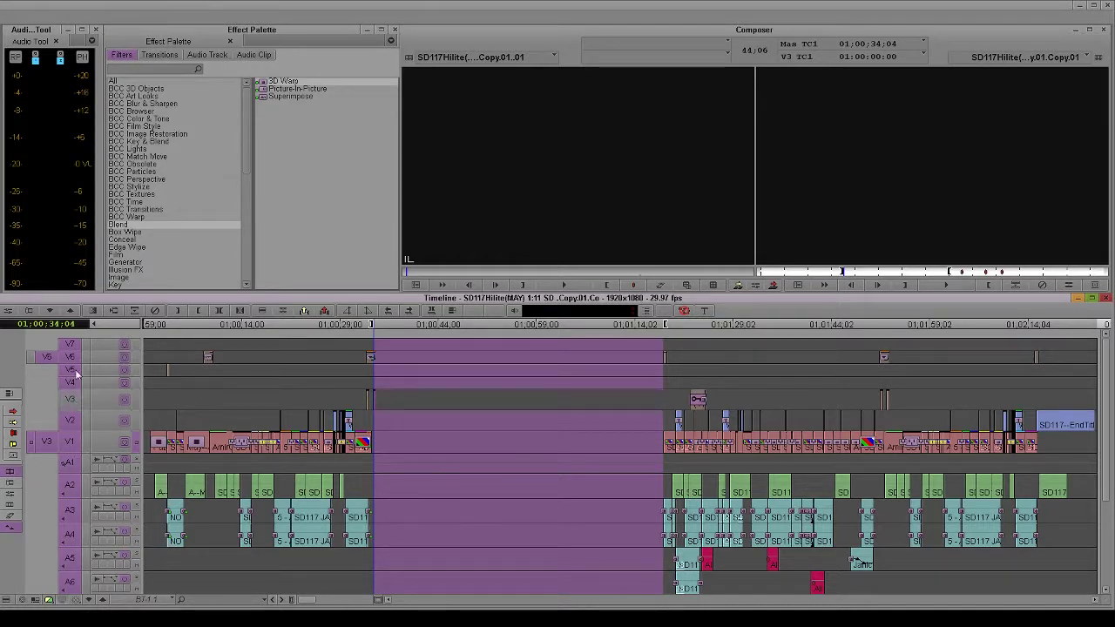
pyautogui.click(72, 359)
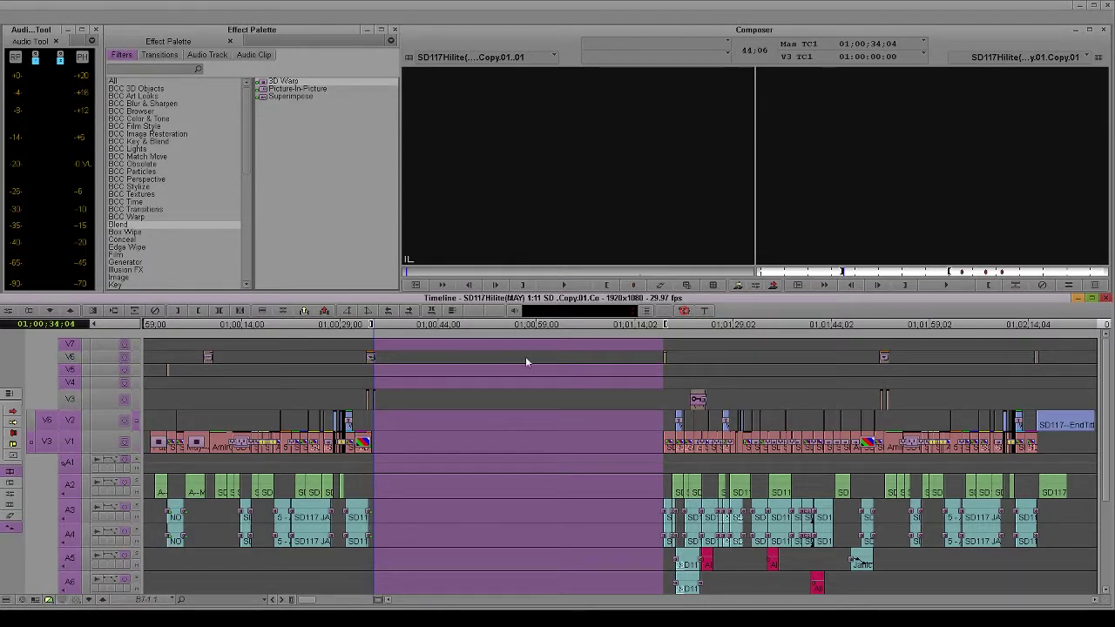
pyautogui.press('x')
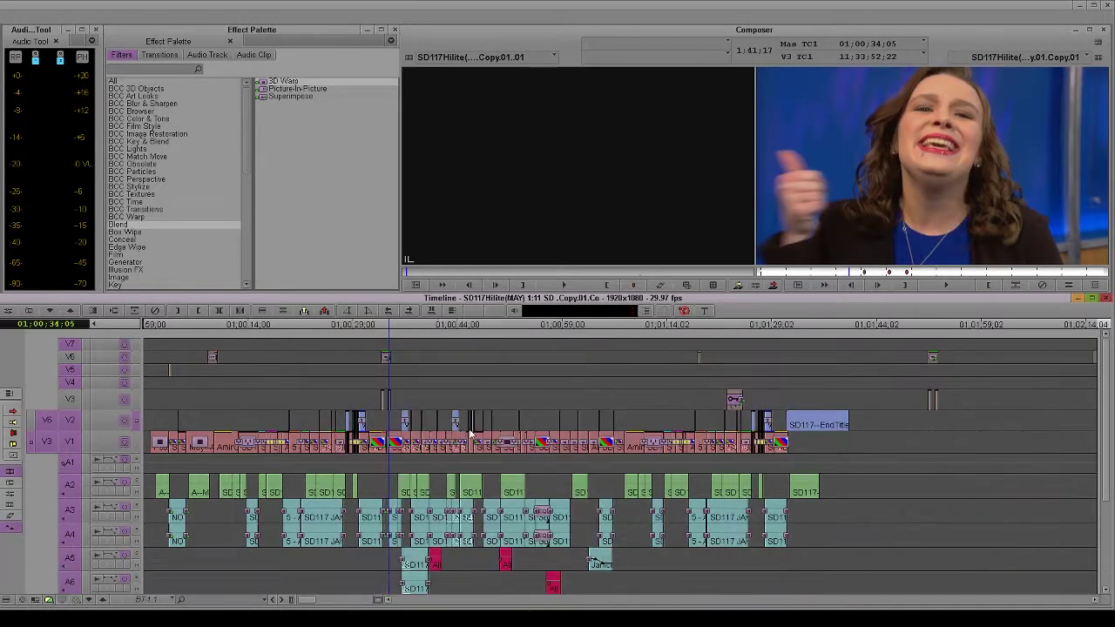
# - Extract a 44;06 range on V3 only, from 01;00;34;28 to 01;01;19;05, to realign its clips with the body
pyautogui.moveTo(47, 441); pyautogui.dragTo(47, 357)
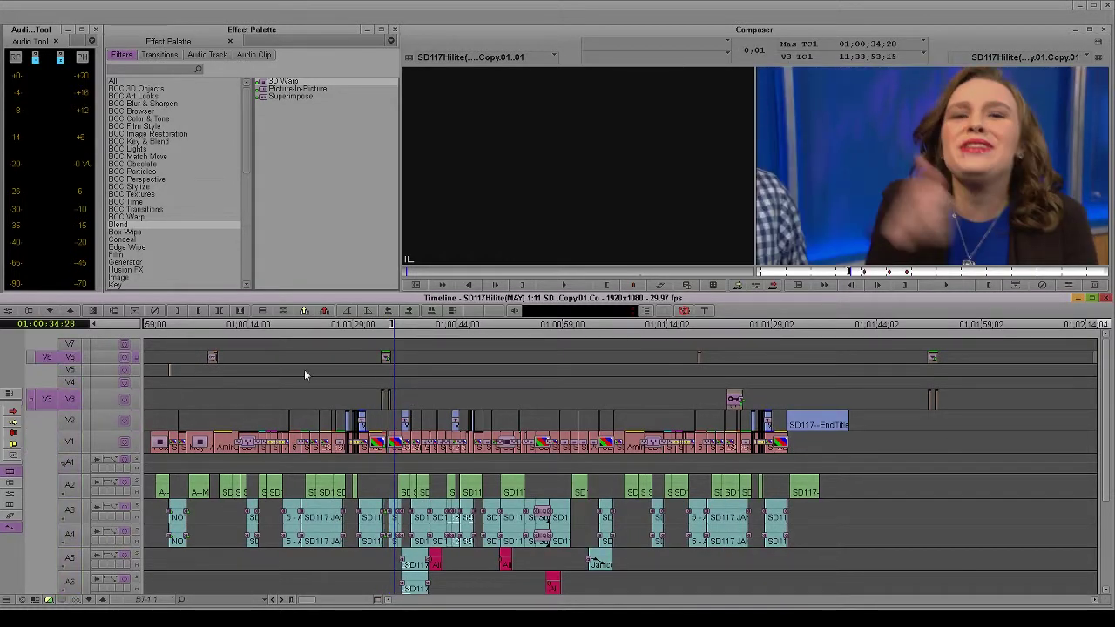
pyautogui.press('Return')
pyautogui.click(430, 311)
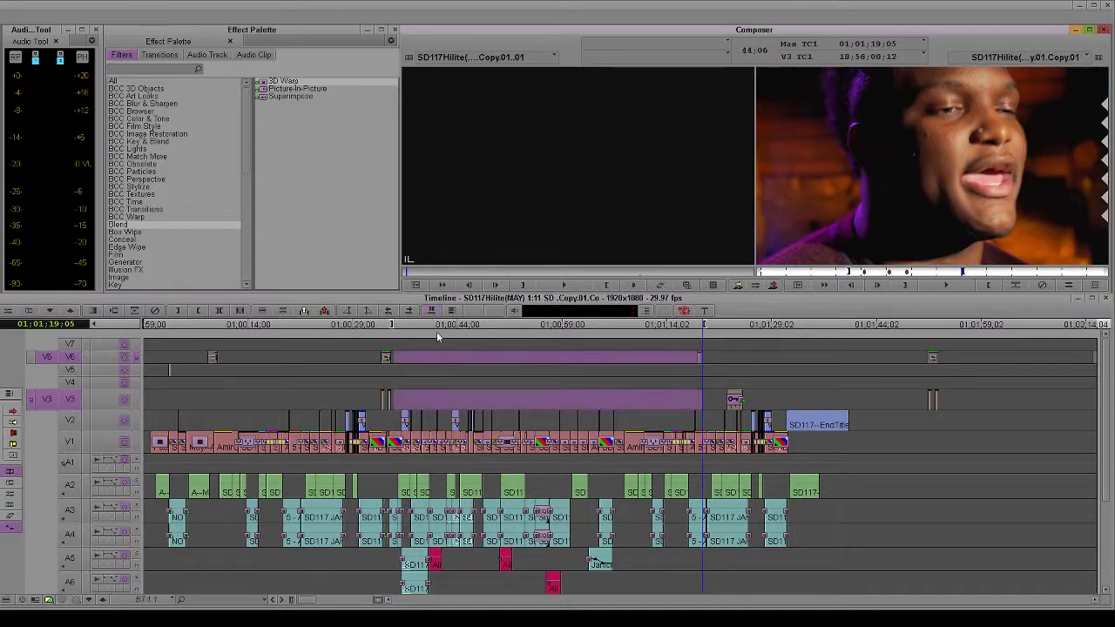
pyautogui.click(71, 357)
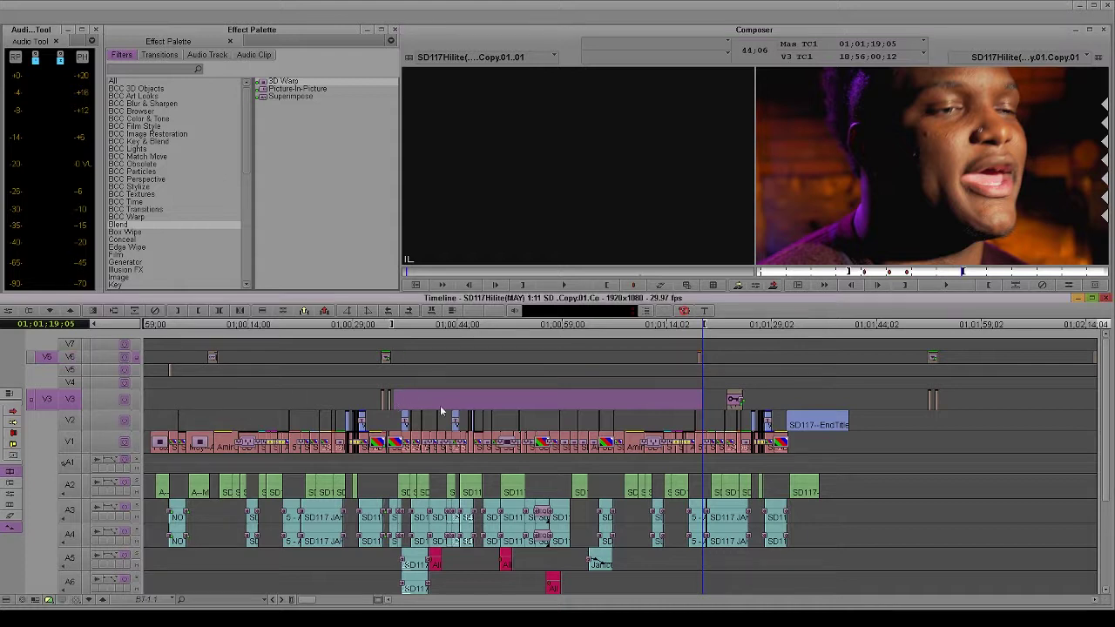
pyautogui.press('x')
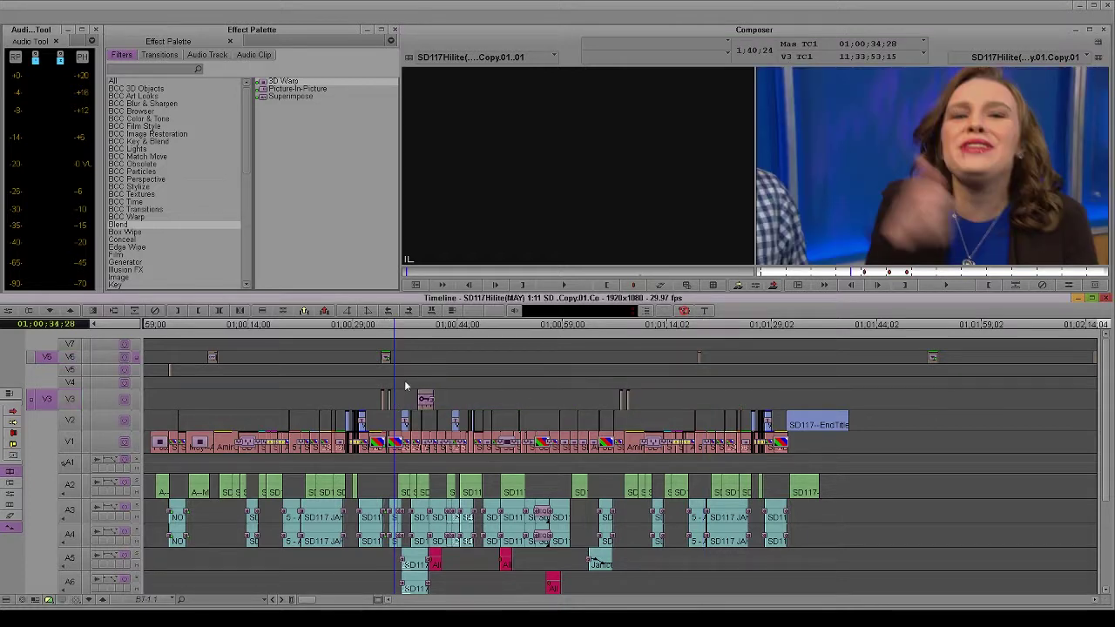
# - Move the V6 clips between 01;01;14;08 and 01;02;00;15 up to the same position on V7
pyautogui.press('Right')
pyautogui.press('Right')
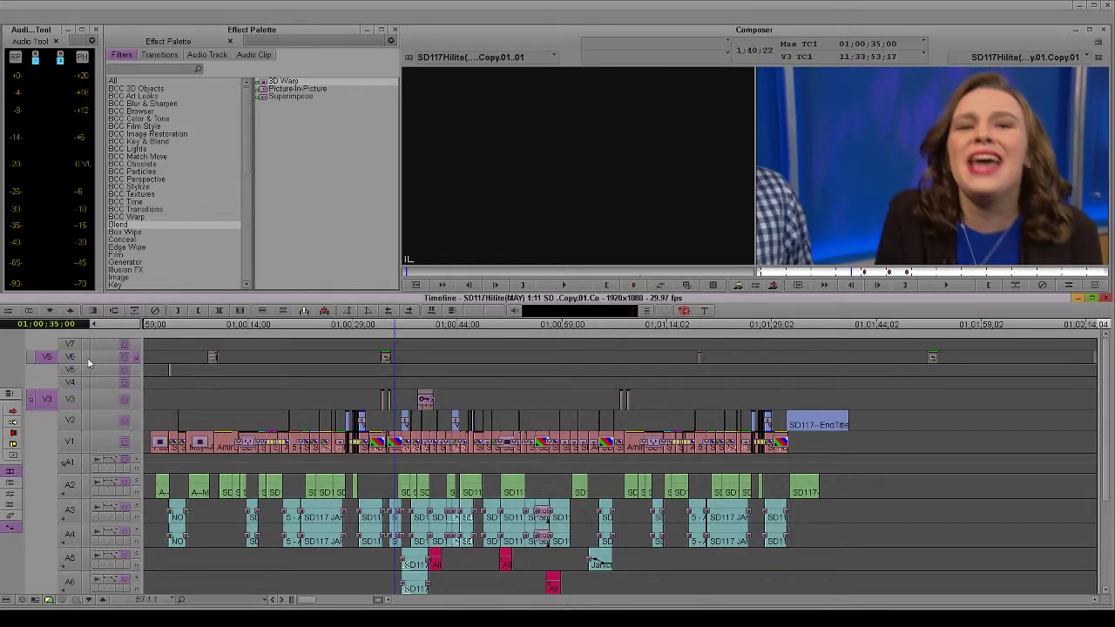
pyautogui.click(667, 370)
pyautogui.press('i')
pyautogui.click(991, 350)
pyautogui.press('o')
pyautogui.hotkey('alt', 'c')
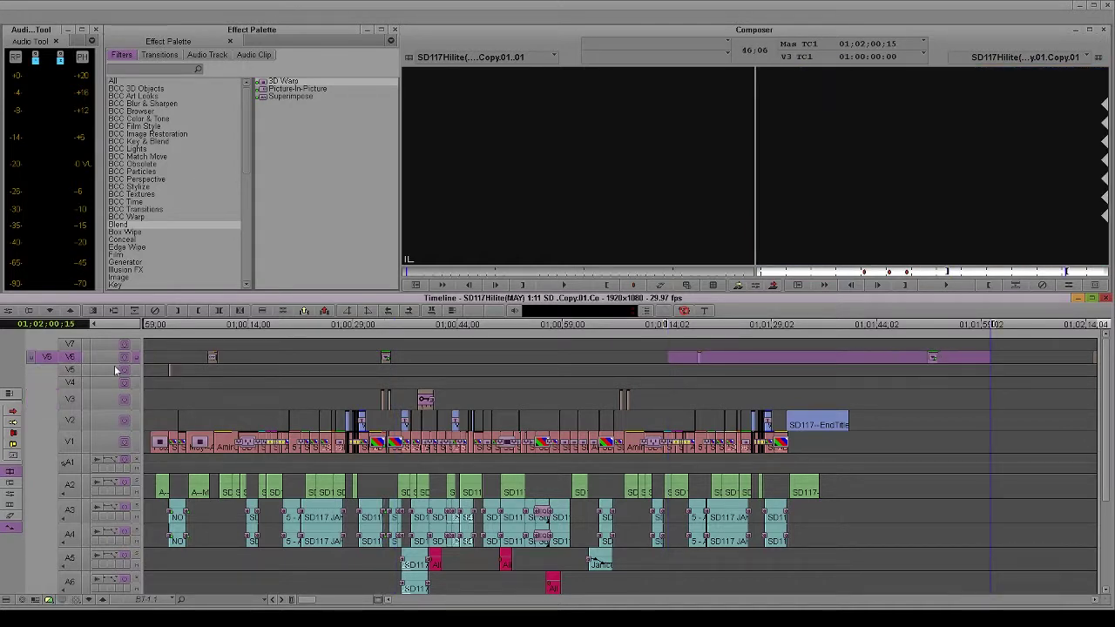
pyautogui.click(70, 345)
pyautogui.click(72, 360)
pyautogui.click(71, 360)
pyautogui.press('z')
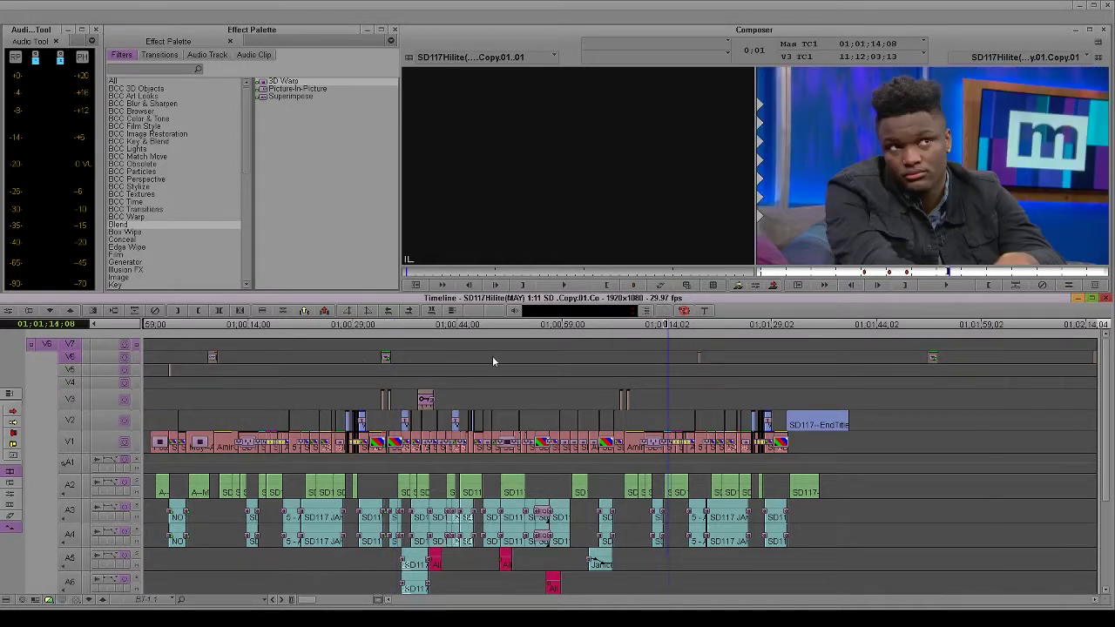
pyautogui.press('b')
pyautogui.click(393, 378)
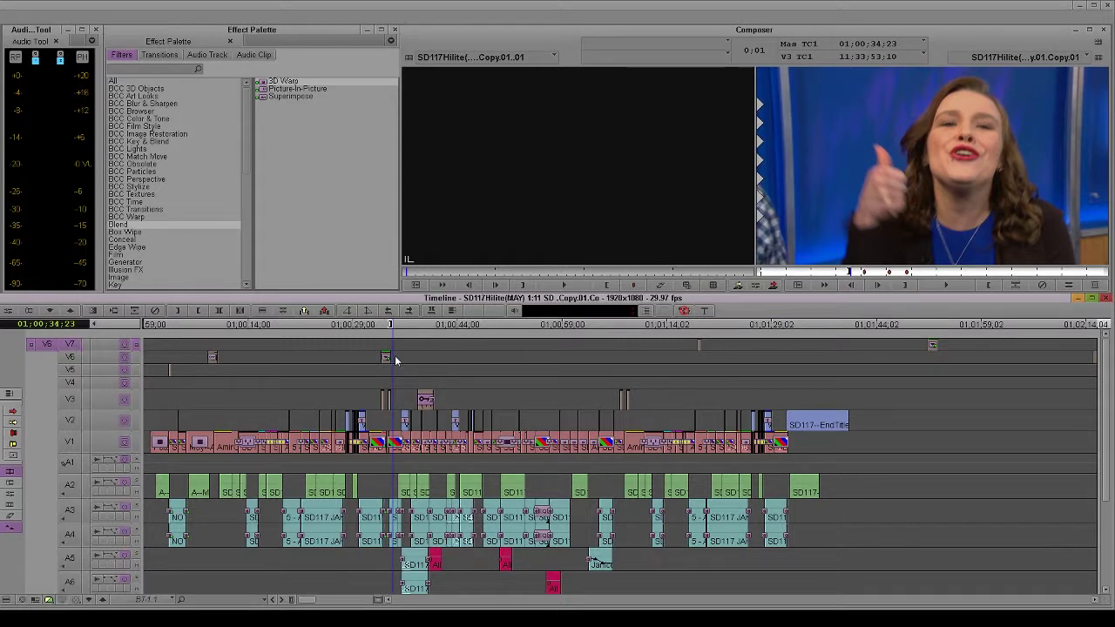
pyautogui.write('4405')
pyautogui.press('Return')
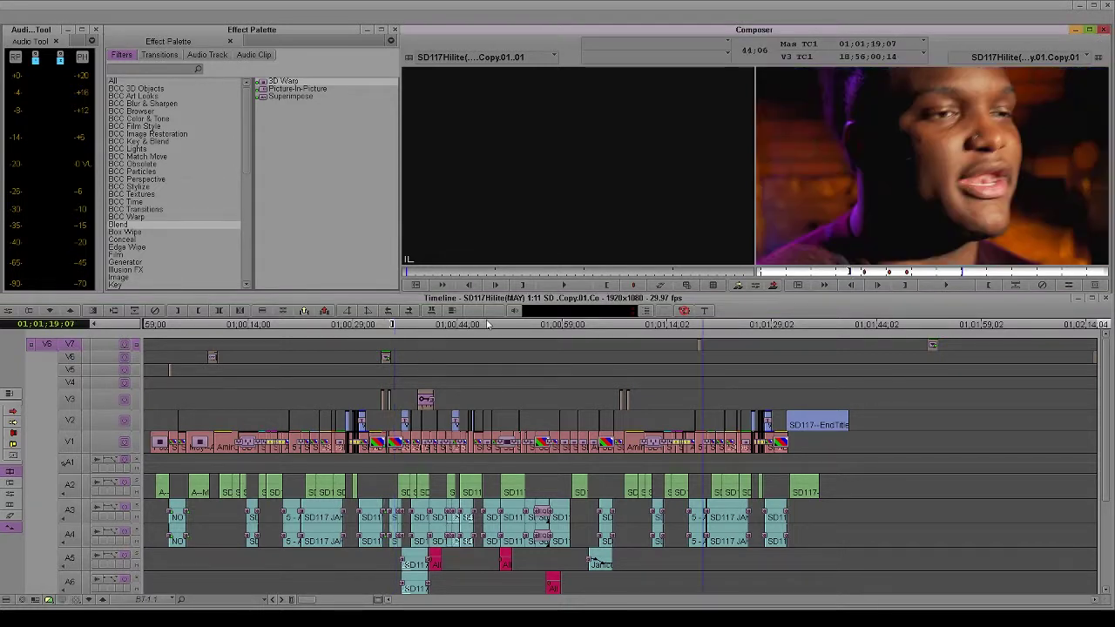
pyautogui.press('o')
# - Mark a range on V7 starting at 01;00;30;23 with an offset of 4405 and extract it
pyautogui.click(364, 373)
pyautogui.write('gi4405')
pyautogui.press('Return')
pyautogui.press('o')
pyautogui.press('x')
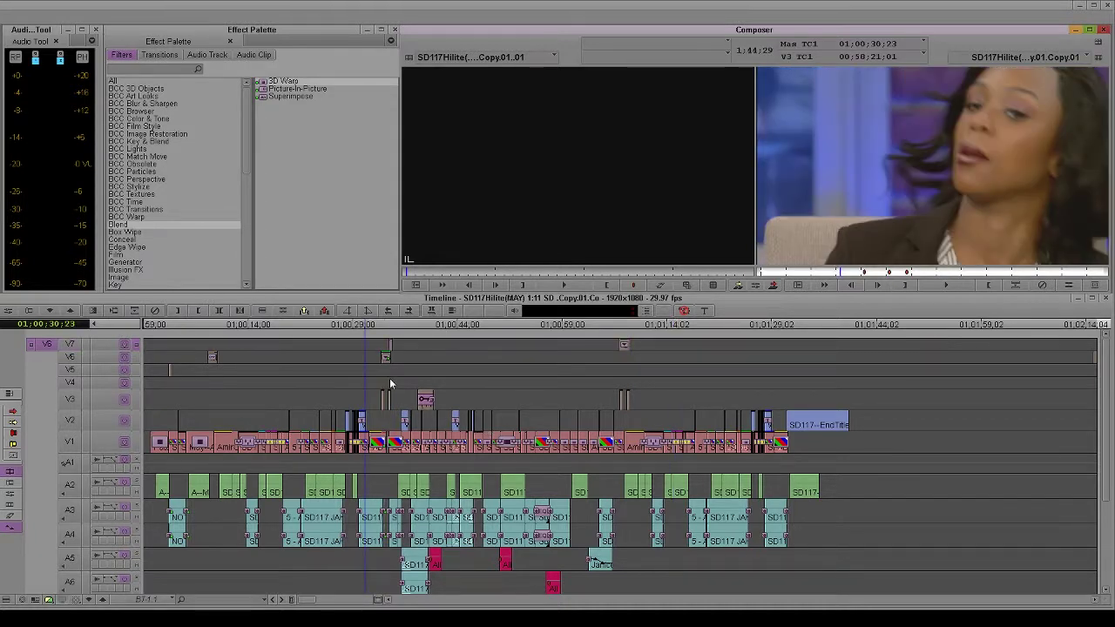
# - Remove the leftover V7 clip near 01;00;34;13 and move the V7 clip at 01;01;08;00 down to V6
pyautogui.click(390, 378)
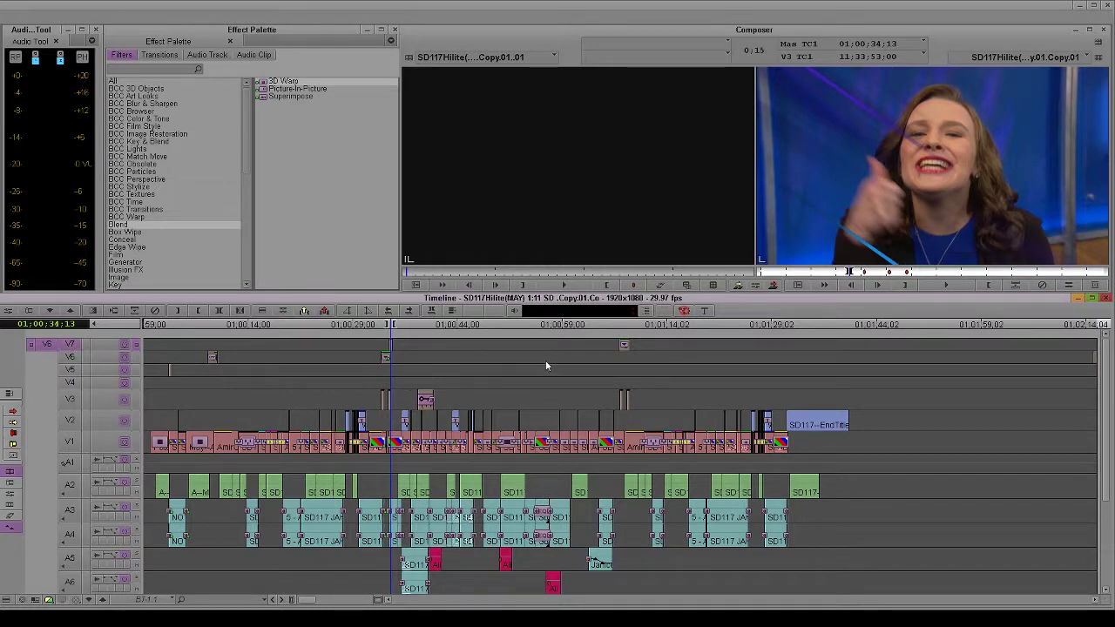
pyautogui.click(625, 359)
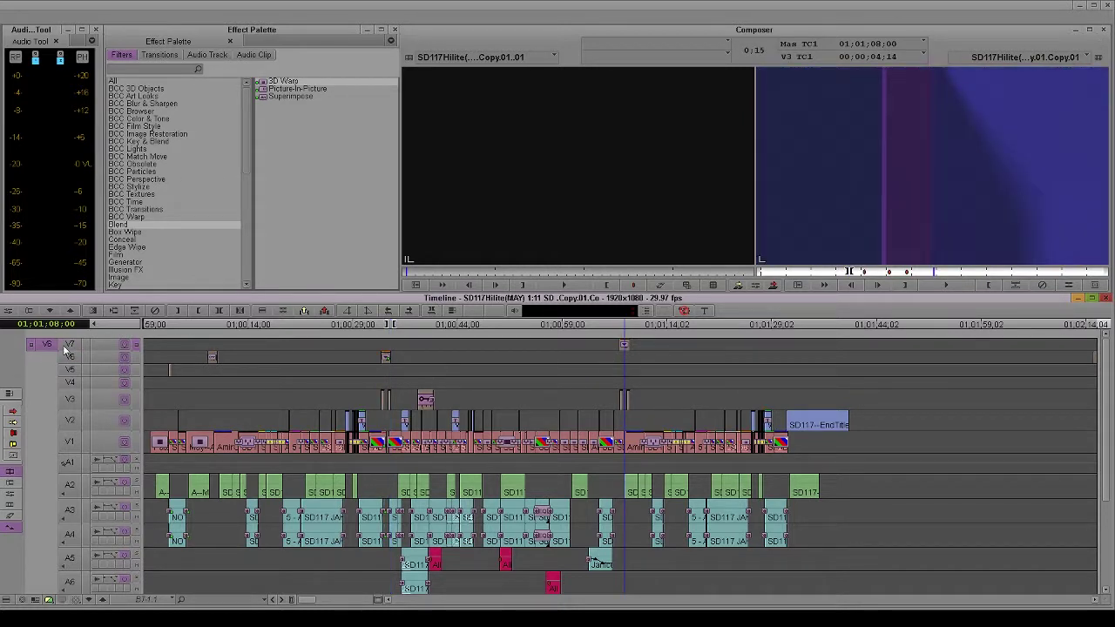
pyautogui.press('i')
pyautogui.moveTo(71, 361); pyautogui.dragTo(70, 356)
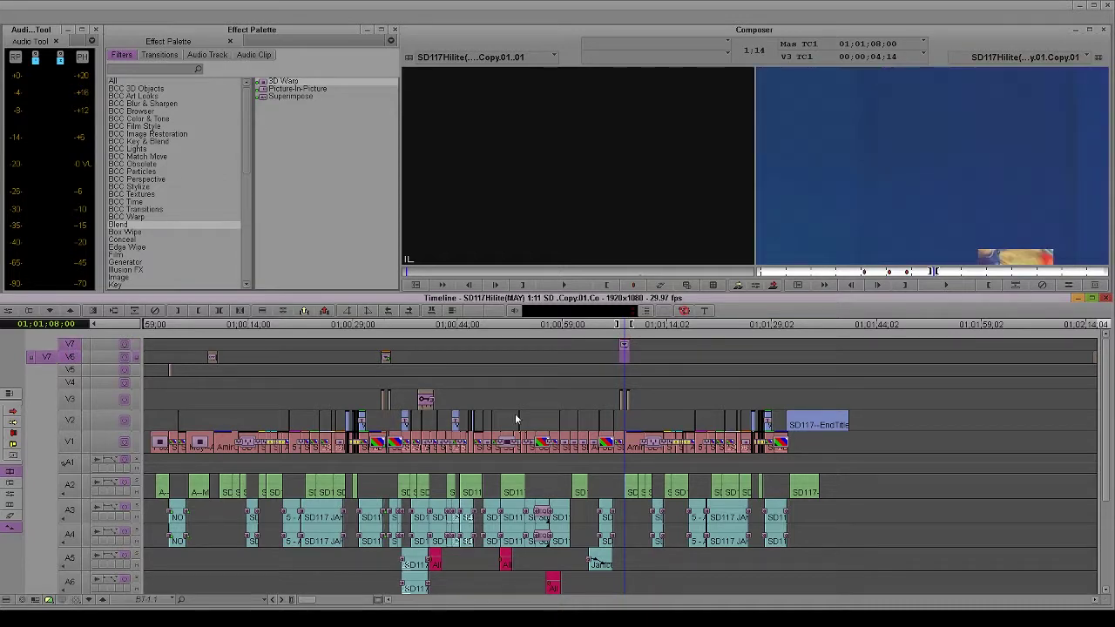
pyautogui.press('b')
# - Extend the start of the SD117 HANNAH 01 CAM6(G) shot on V1 back to 01;00;33;24 beneath the graphic transition
pyautogui.moveTo(478, 402); pyautogui.dragTo(388, 420)
pyautogui.moveTo(309, 601); pyautogui.dragTo(403, 592)
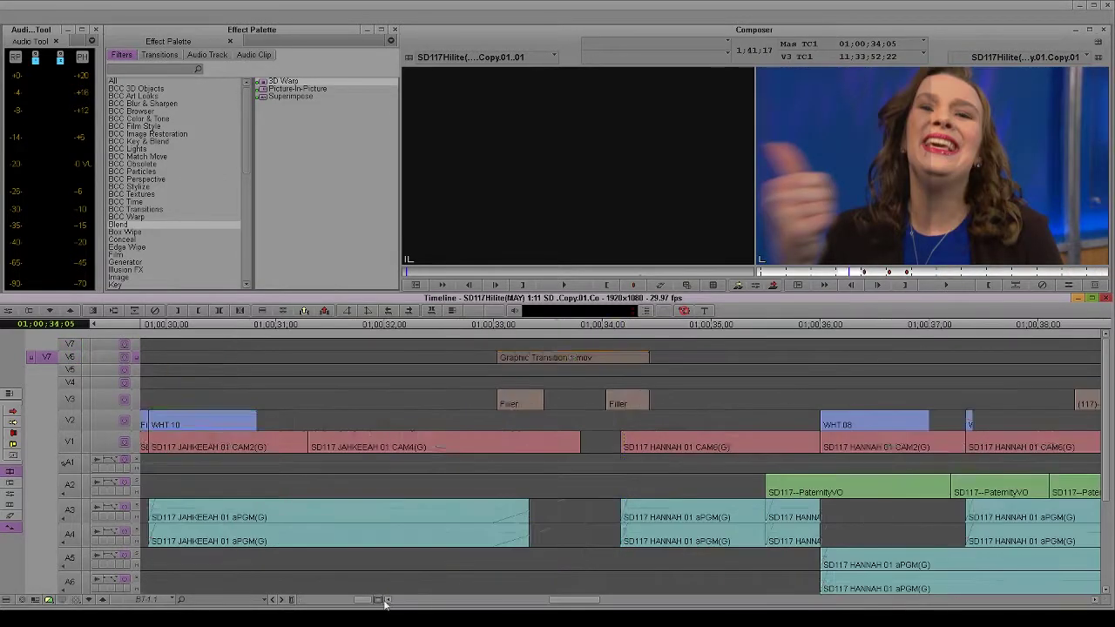
pyautogui.moveTo(485, 452); pyautogui.dragTo(582, 464)
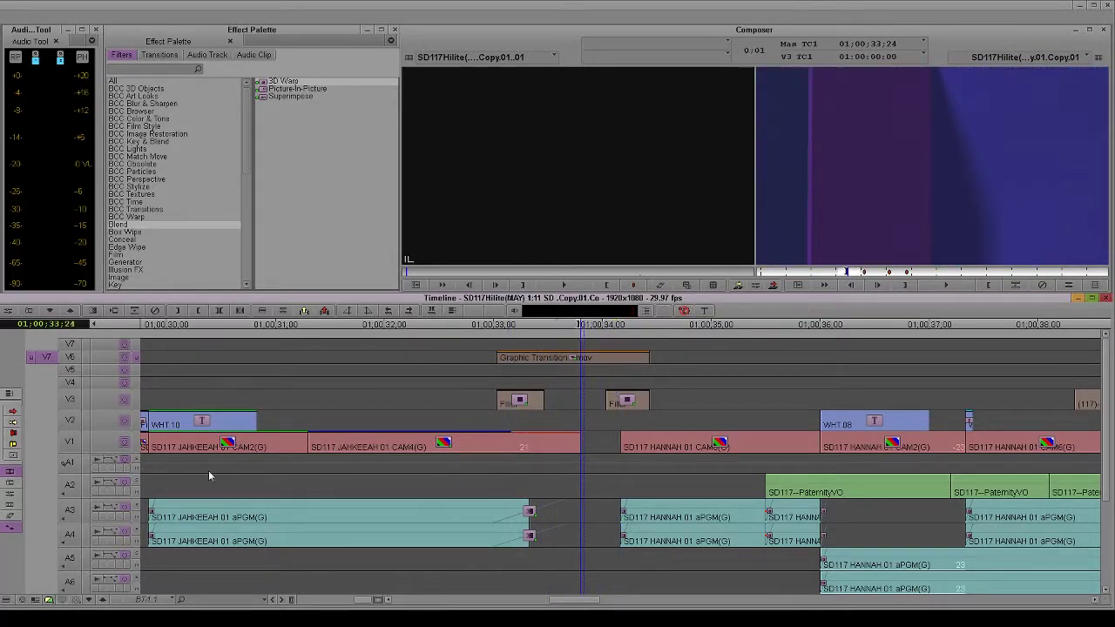
pyautogui.click(67, 446)
pyautogui.press('e')
pyautogui.moveTo(584, 463); pyautogui.dragTo(612, 481)
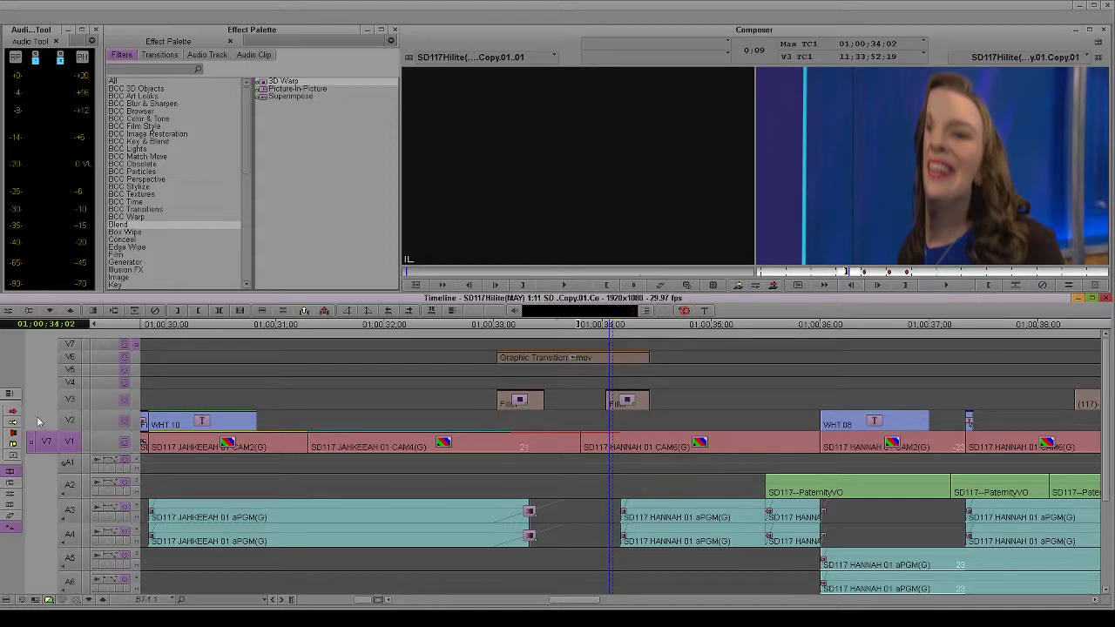
# - Slide the second V3 filler effect beneath the graphic transition four frames earlier
pyautogui.click(12, 413)
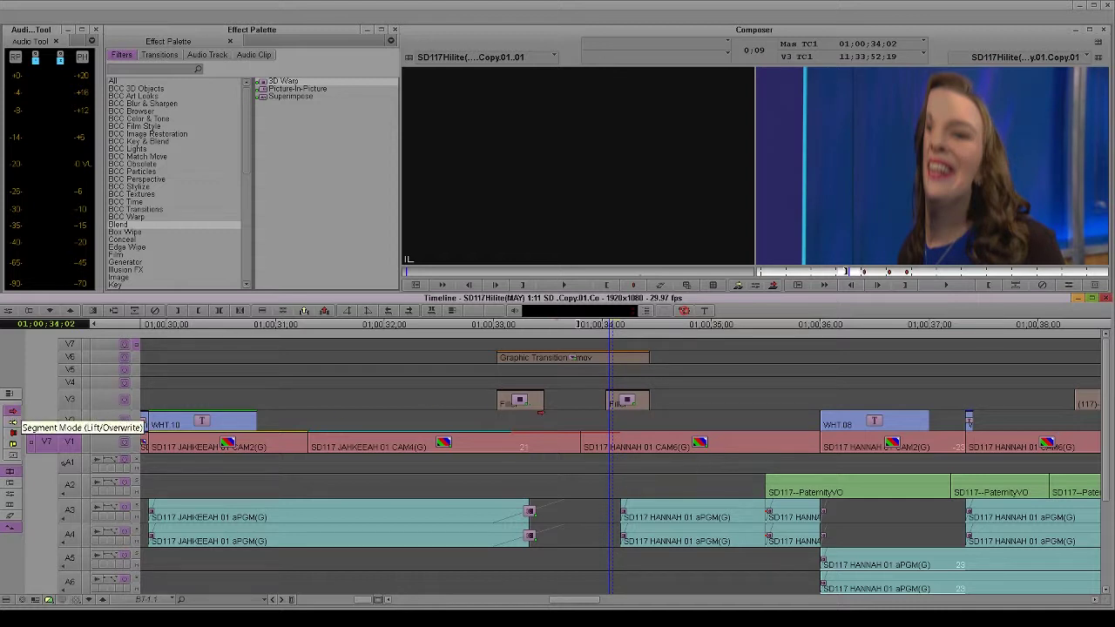
pyautogui.click(618, 402)
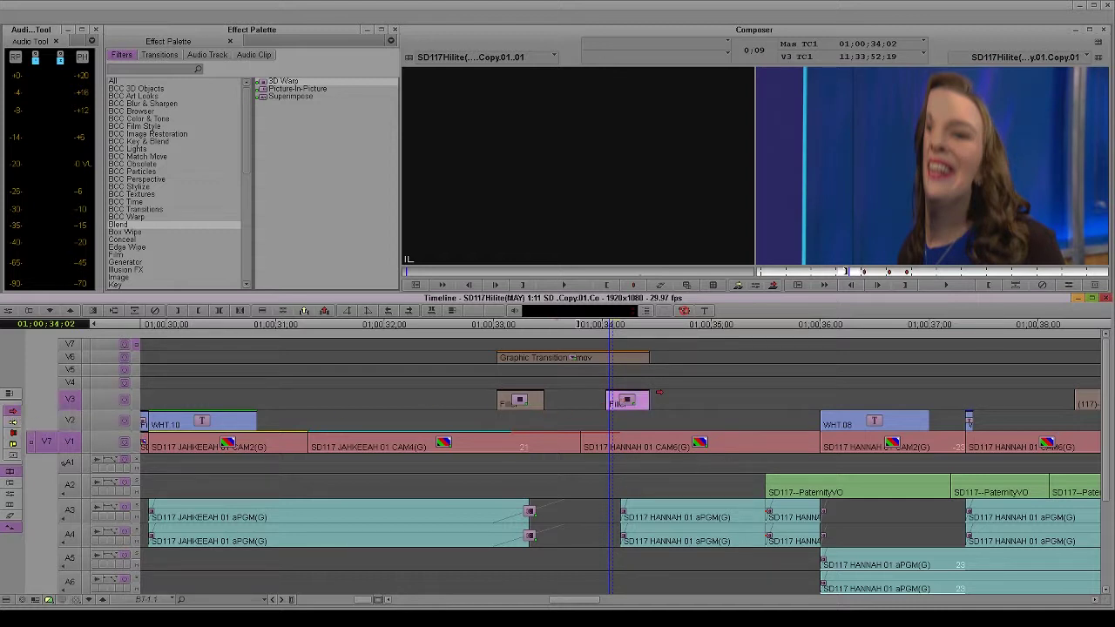
pyautogui.moveTo(618, 402); pyautogui.dragTo(622, 402)
pyautogui.press('.')
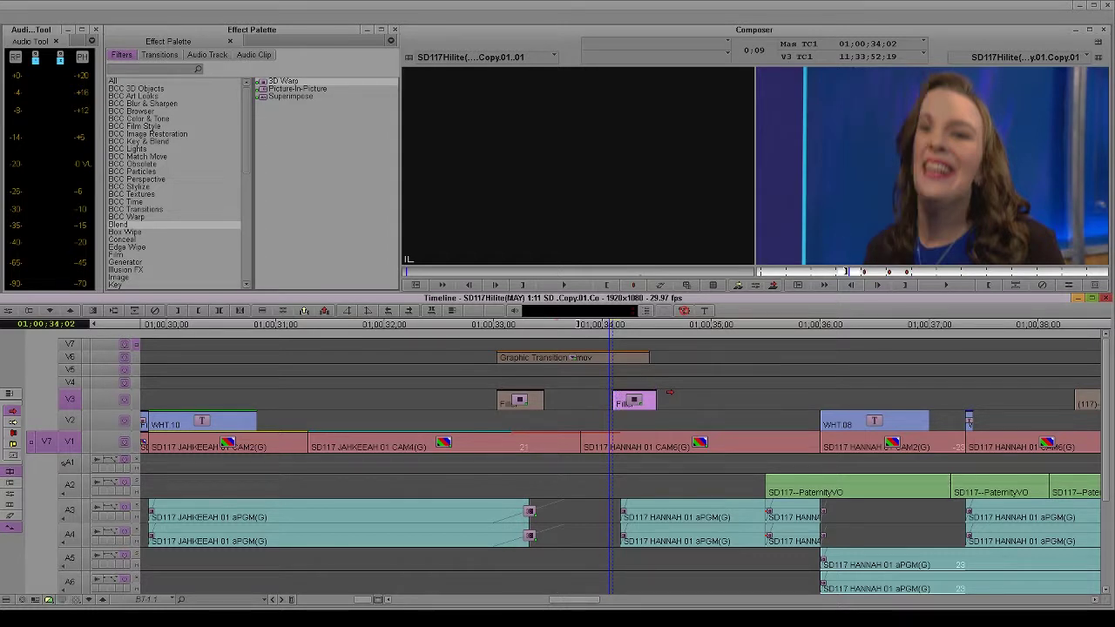
pyautogui.press('.')
pyautogui.press(',')
pyautogui.press(',')
pyautogui.press(',')
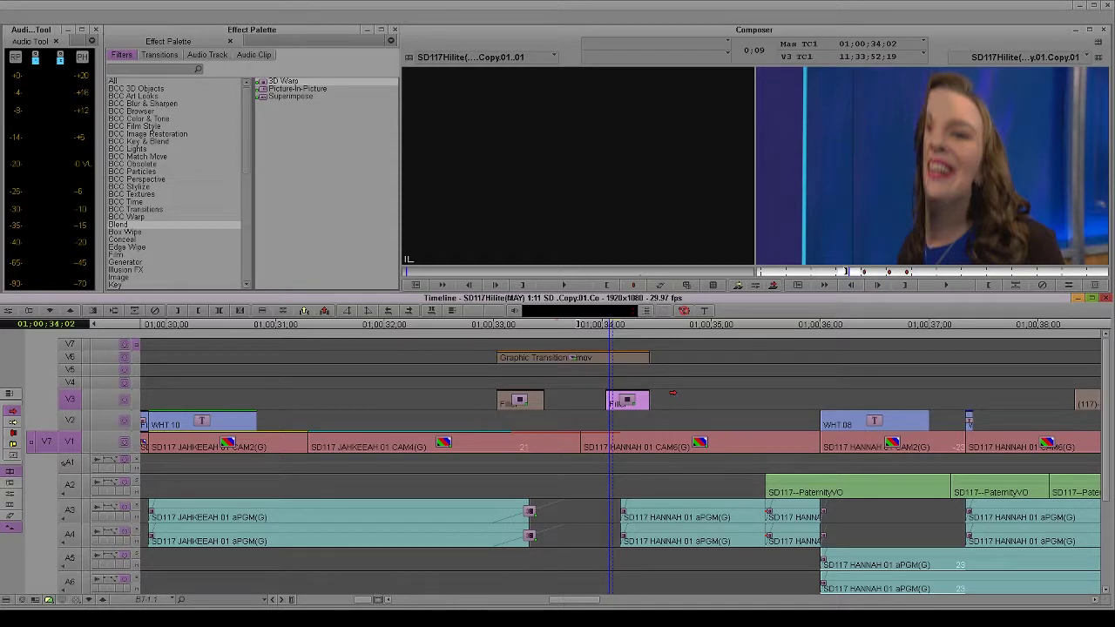
pyautogui.press(',')
pyautogui.press(',')
pyautogui.press(',')
pyautogui.press(',')
pyautogui.click(14, 410)
# - Play back the join from the graphic transition into the body and examine the lower audio tracks around it
pyautogui.moveTo(581, 461); pyautogui.dragTo(547, 472)
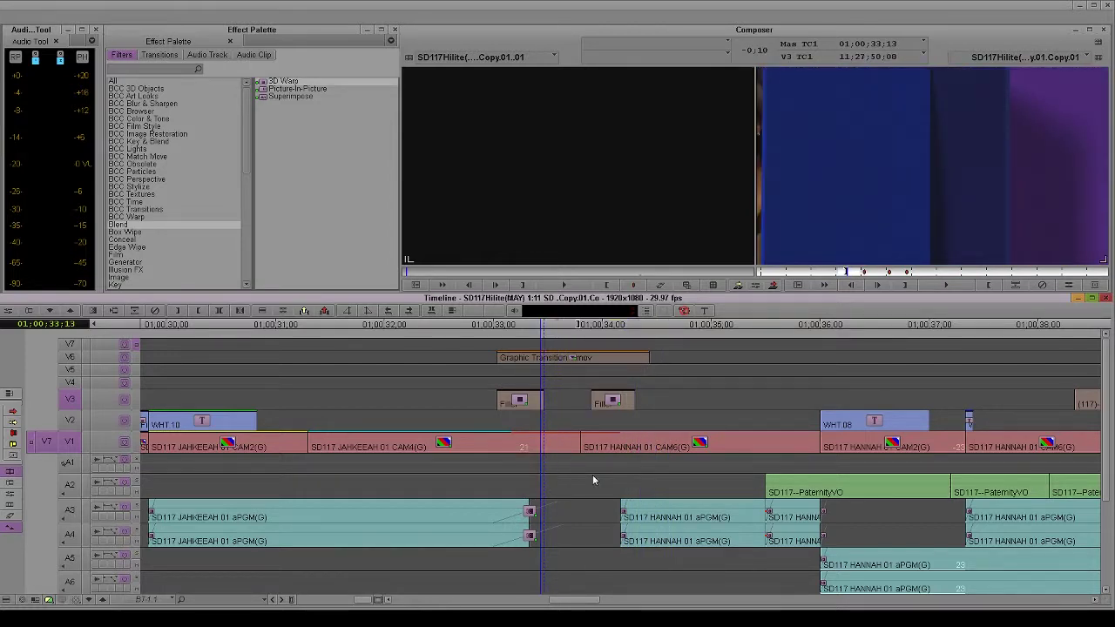
pyautogui.press('space')
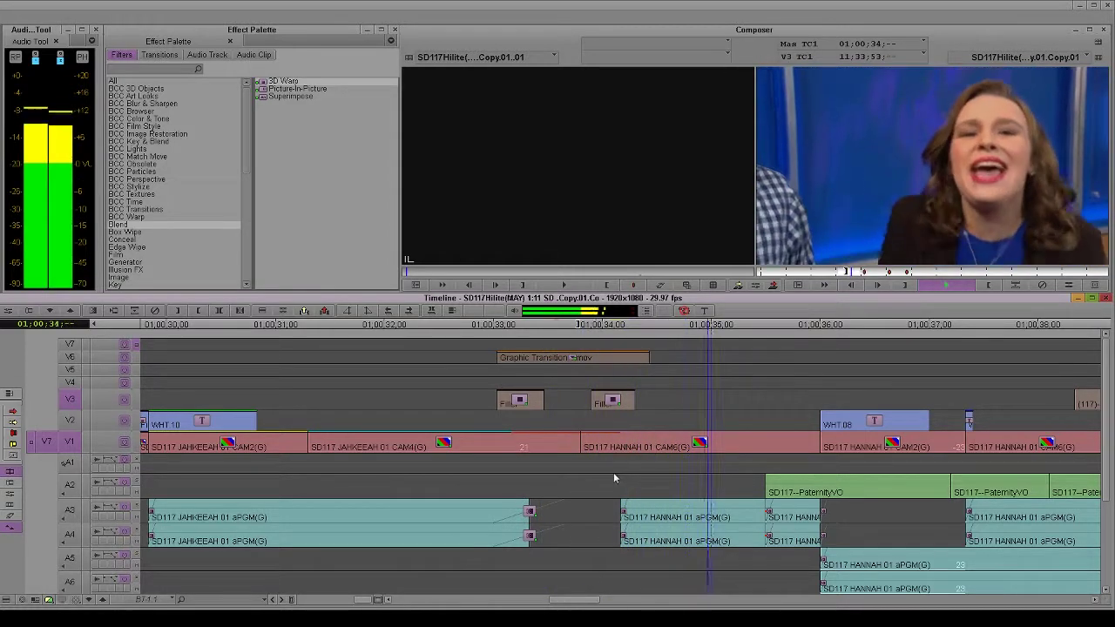
pyautogui.moveTo(593, 465); pyautogui.dragTo(658, 457)
pyautogui.click(378, 599)
pyautogui.moveTo(370, 470); pyautogui.dragTo(380, 518)
pyautogui.scroll(-5, 394, 478)
pyautogui.press('space')
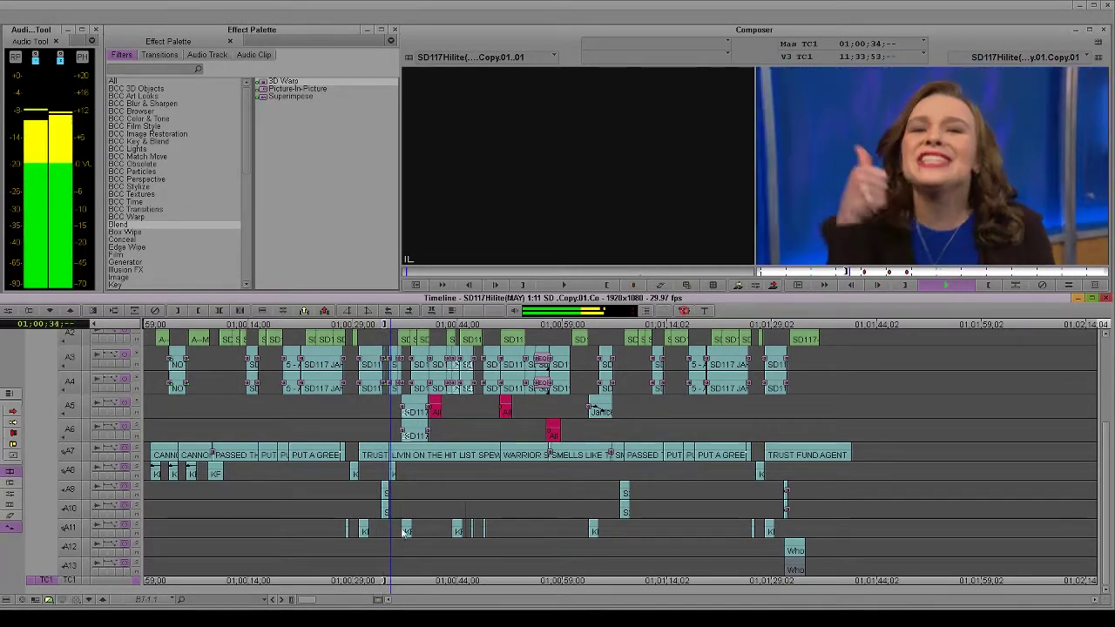
pyautogui.press('space')
pyautogui.moveTo(398, 497); pyautogui.dragTo(397, 513)
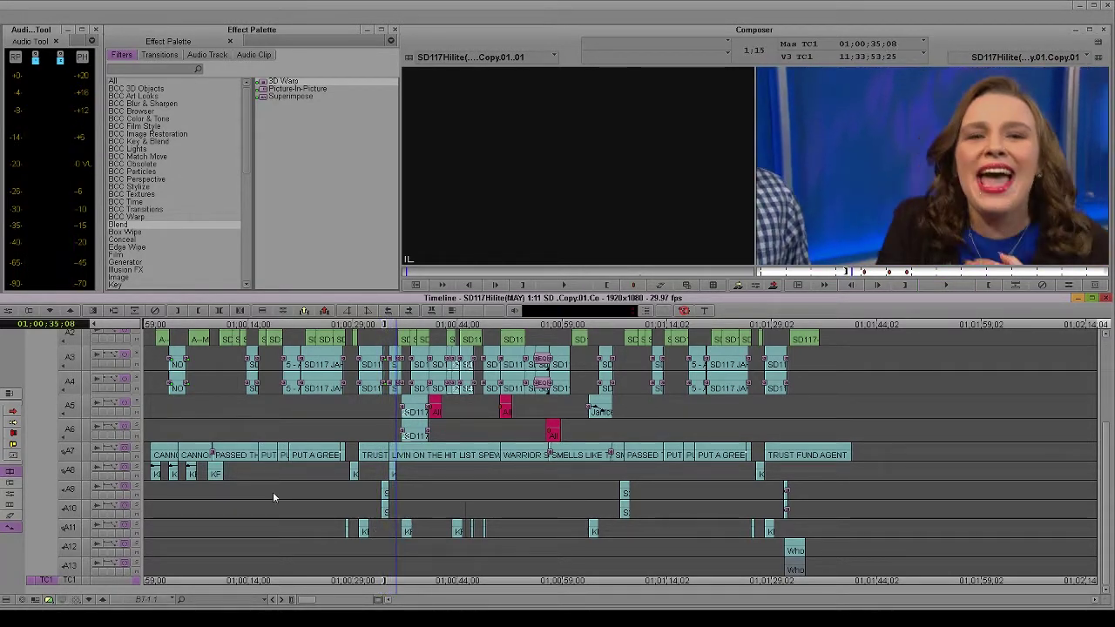
# - Remove the short leftover audio clip from A8 just after the graphic transition
pyautogui.click(71, 472)
pyautogui.click(390, 493)
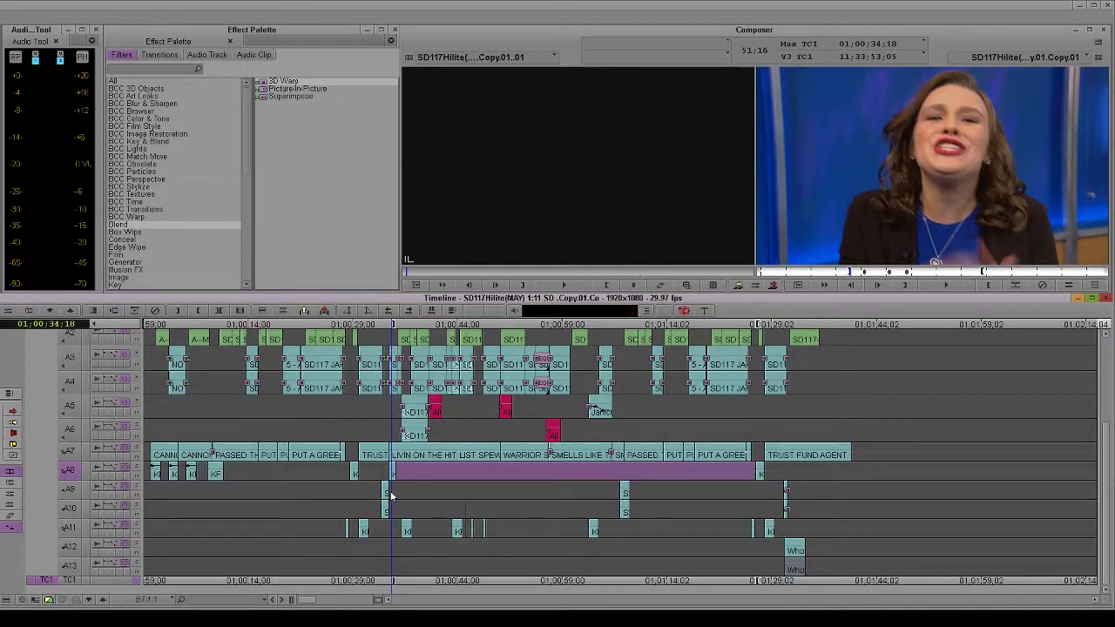
pyautogui.moveTo(376, 481); pyautogui.dragTo(387, 482)
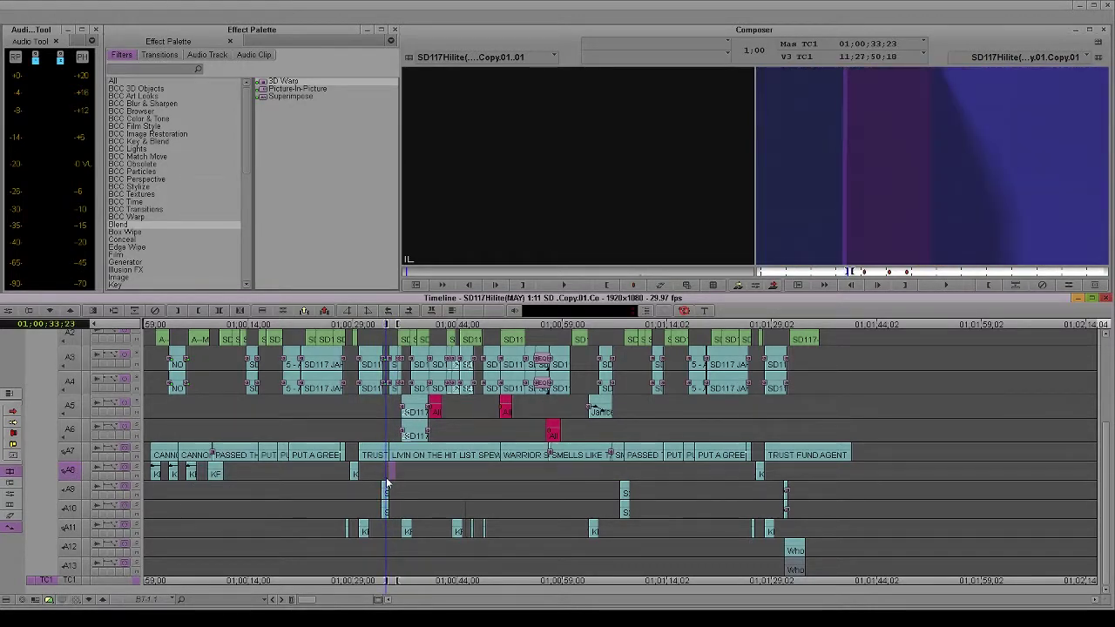
# - Extend the A7 edit between TRUST FUND AGENT 1.aiff and LIVIN ON THE HIT LIST SPEW 3.aif back to 01;00;33;24
pyautogui.press('Right')
pyautogui.press('g')
pyautogui.press('i')
pyautogui.click(73, 452)
pyautogui.click(74, 471)
pyautogui.press('e')
pyautogui.moveTo(304, 600); pyautogui.dragTo(377, 596)
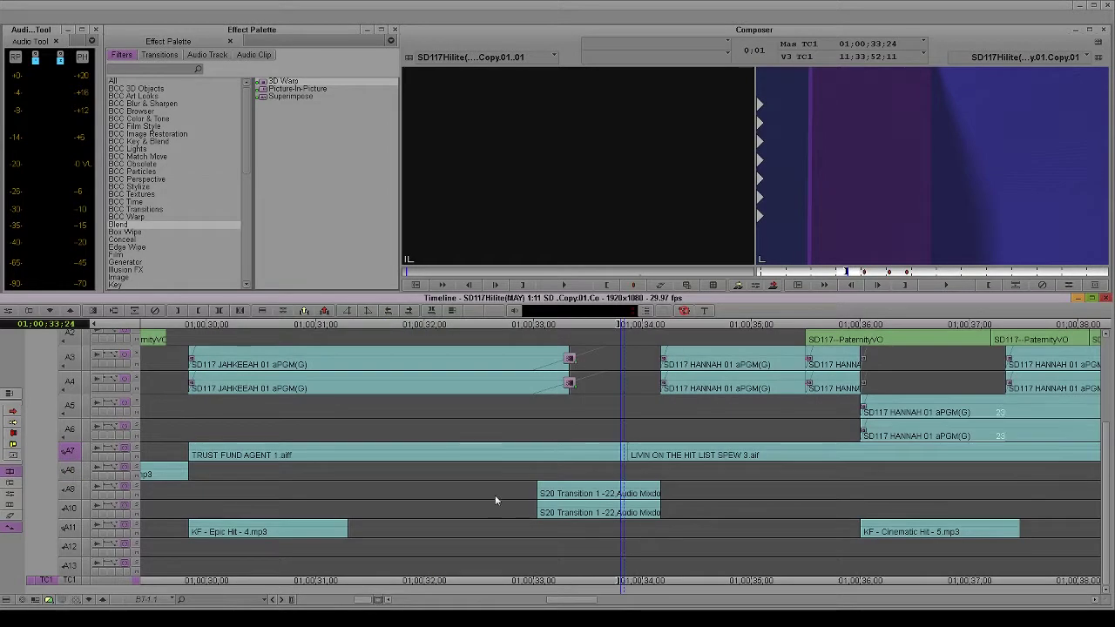
# - Copy the LIVIN ON THE HIT LIST SPEW 3.aif clip from A7 and overwrite it across the music cut from 01;00;33;19 to 01;00;34;14
pyautogui.moveTo(472, 503); pyautogui.dragTo(702, 516)
pyautogui.click(72, 456)
pyautogui.click(68, 454)
pyautogui.press('t')
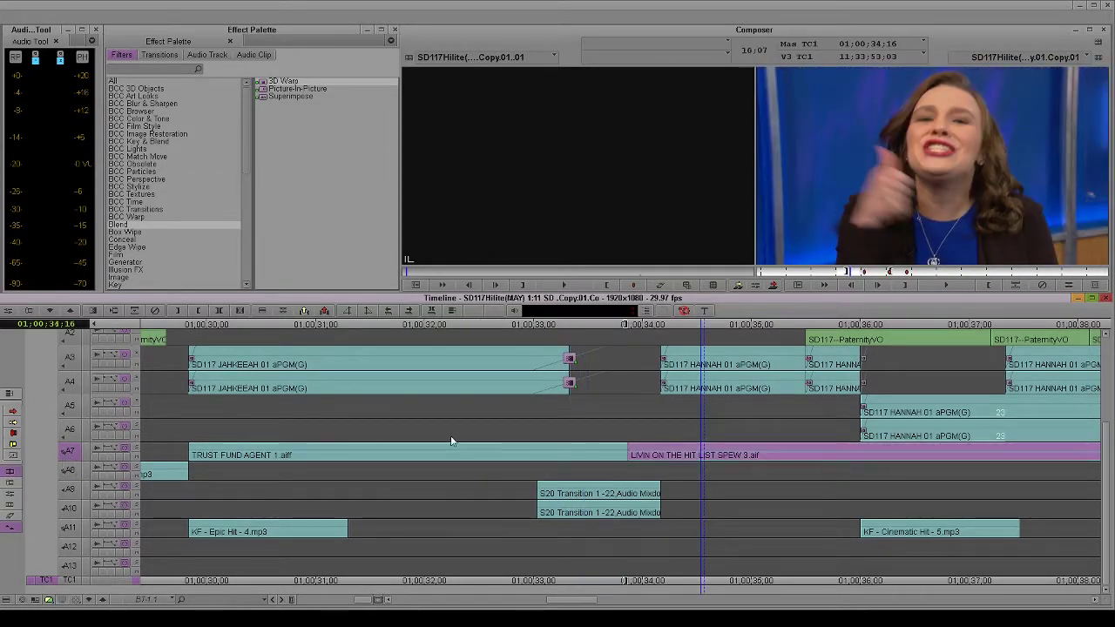
pyautogui.hotkey('alt', 'c')
pyautogui.click(473, 503)
pyautogui.press('space')
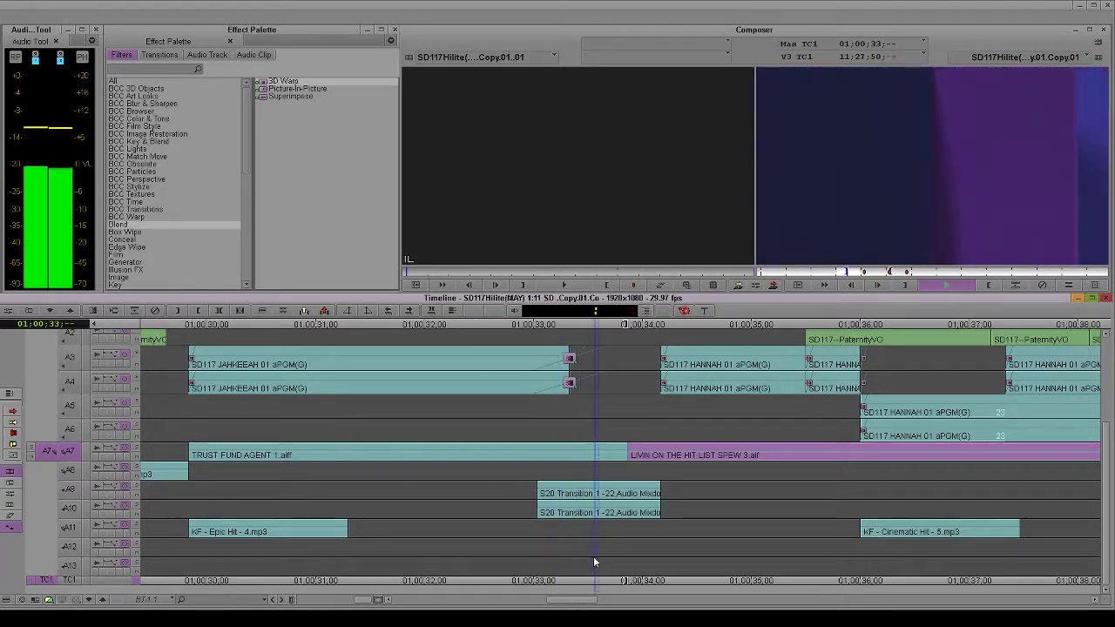
pyautogui.press('space')
pyautogui.click(693, 479)
pyautogui.press('o')
pyautogui.press('b')
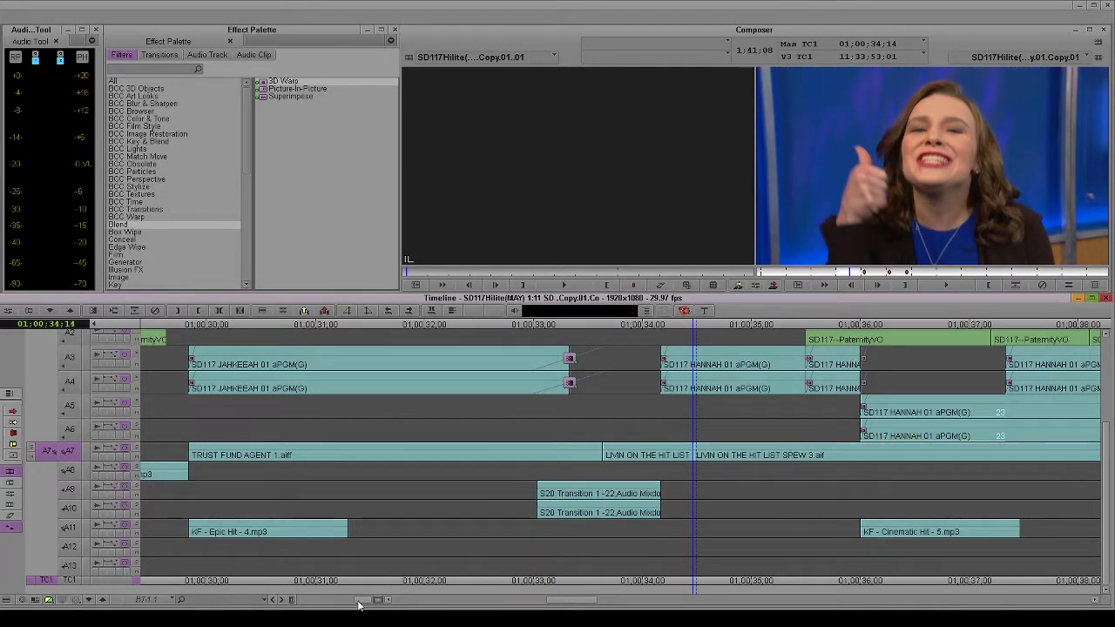
# - Extend the overwritten LIVIN ON THE HIT LIST SPEW 3.aif piece over the rest of its A7 clip and play back the music join
pyautogui.moveTo(361, 600); pyautogui.dragTo(332, 600)
pyautogui.press('t')
pyautogui.press('d')
pyautogui.click(548, 486)
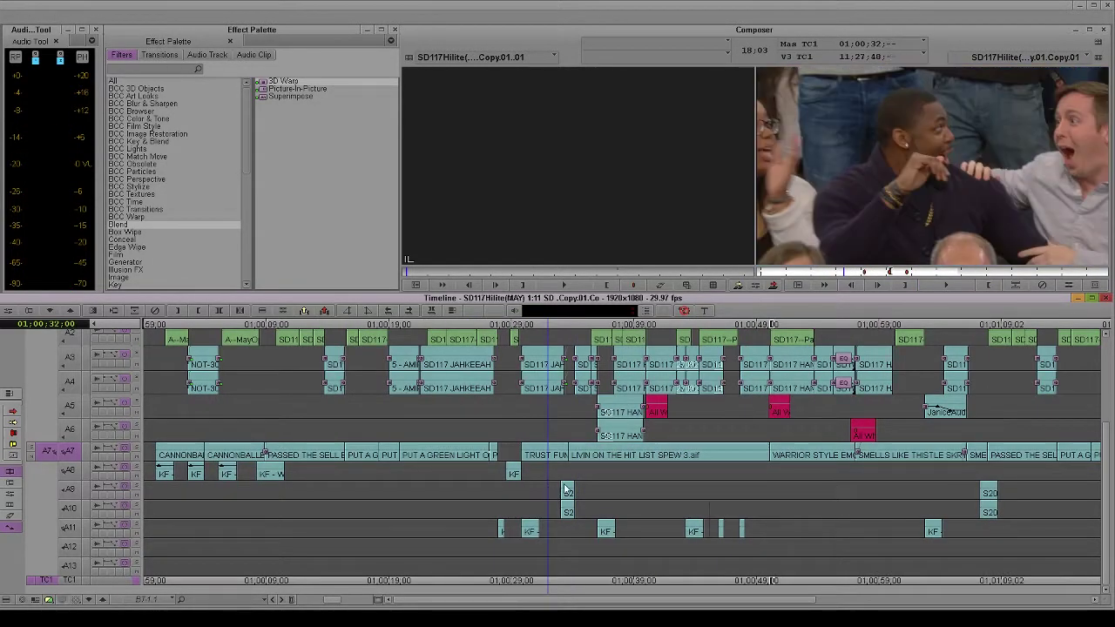
pyautogui.press('space')
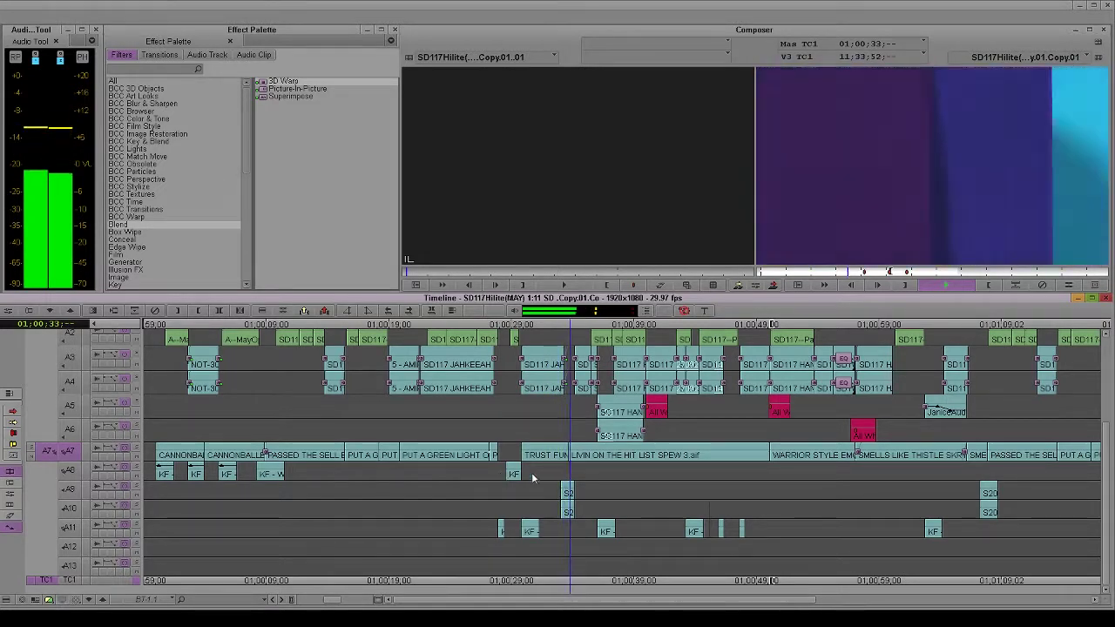
pyautogui.click(574, 455)
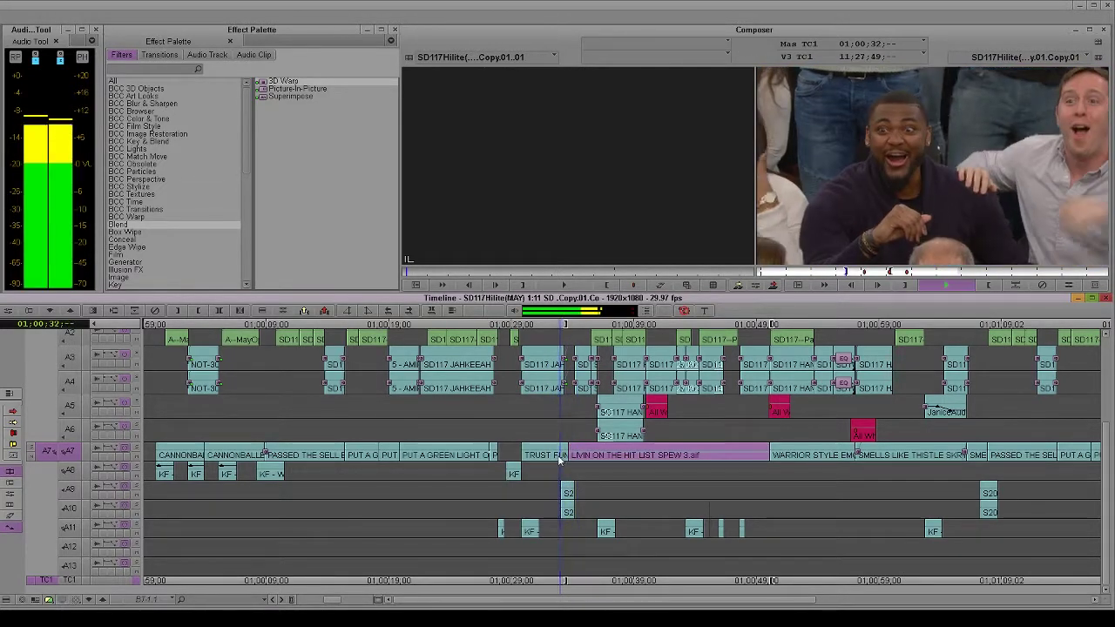
pyautogui.press('space')
# - Load the LIVIN ON THE HIT LIST SPEW 3.aif music from A7 as the source and play its opening
pyautogui.click(619, 490)
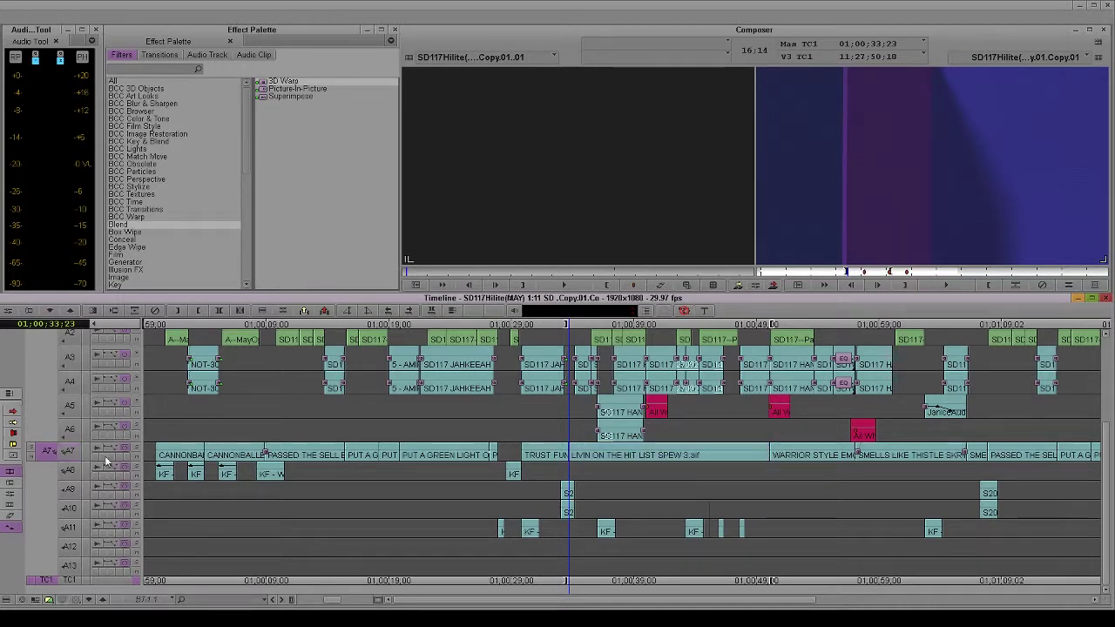
pyautogui.click(78, 452)
pyautogui.press('t')
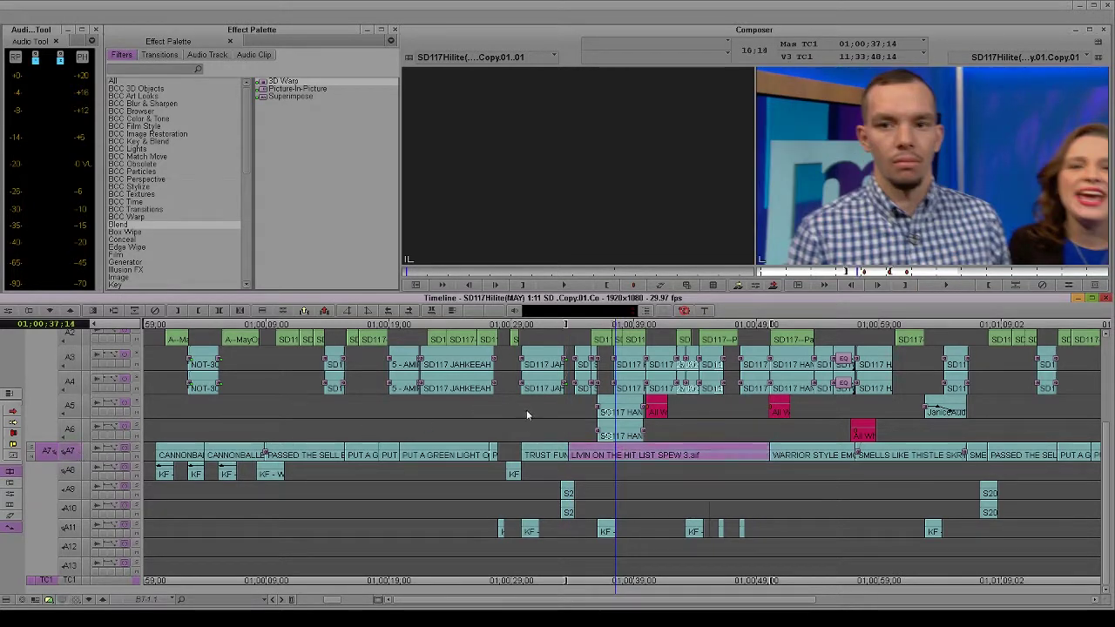
pyautogui.press('q')
pyautogui.press('n')
pyautogui.press('space')
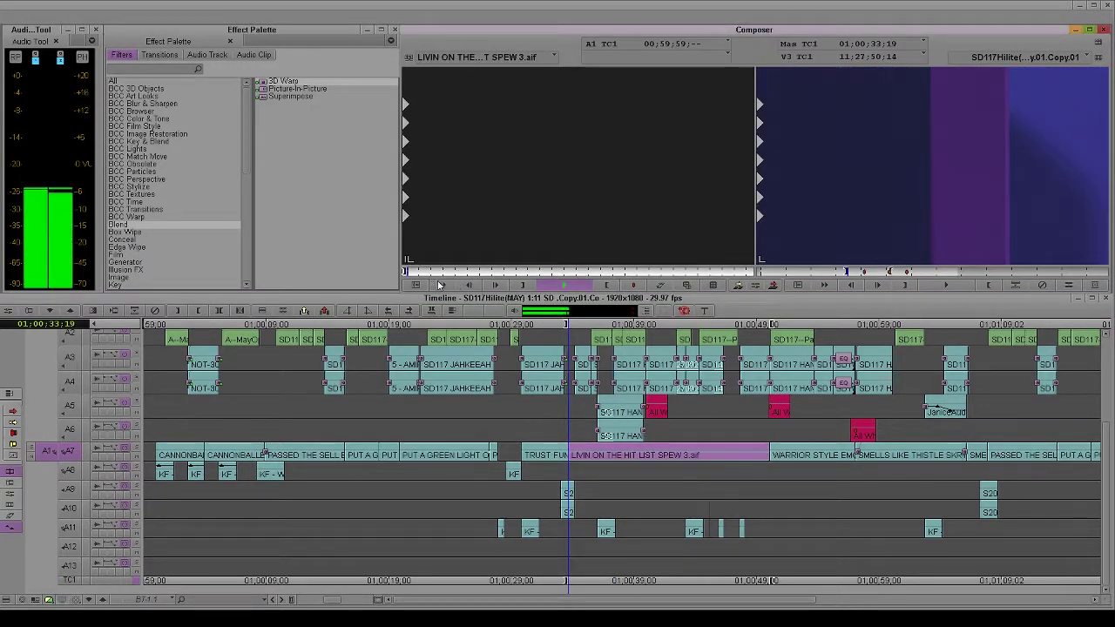
# - Extend the A7 edit between TRUST FUND AGENT 1.aiff and LIVIN ON THE HIT LIST SPEW 3.aif forward to 01;00;34;02 and play back the join
pyautogui.click(561, 485)
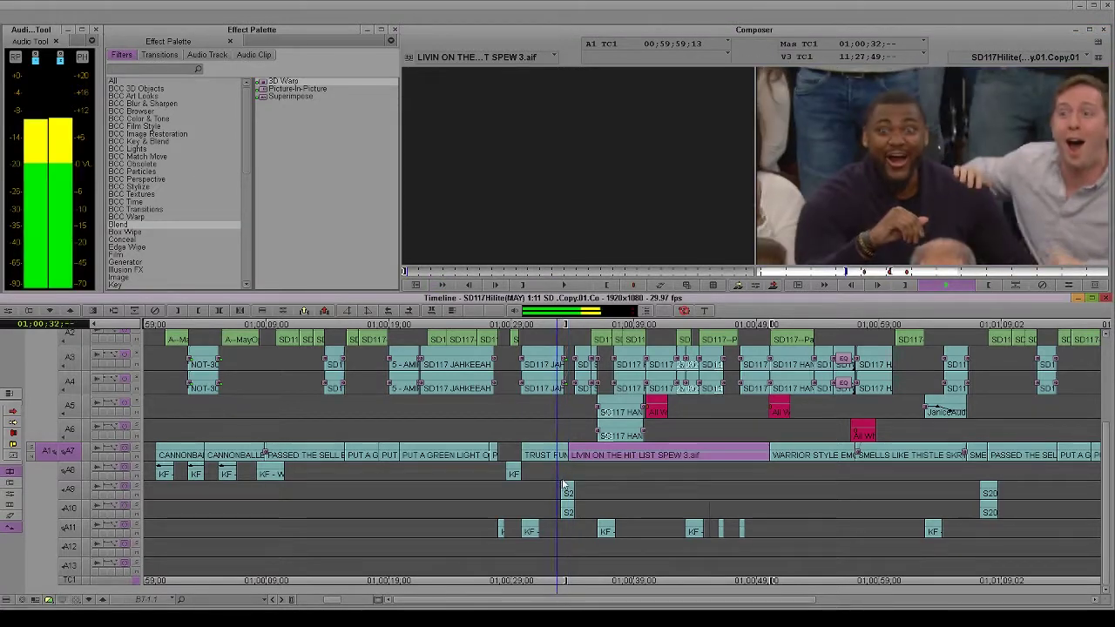
pyautogui.press('space')
pyautogui.press('Right')
pyautogui.press('Right')
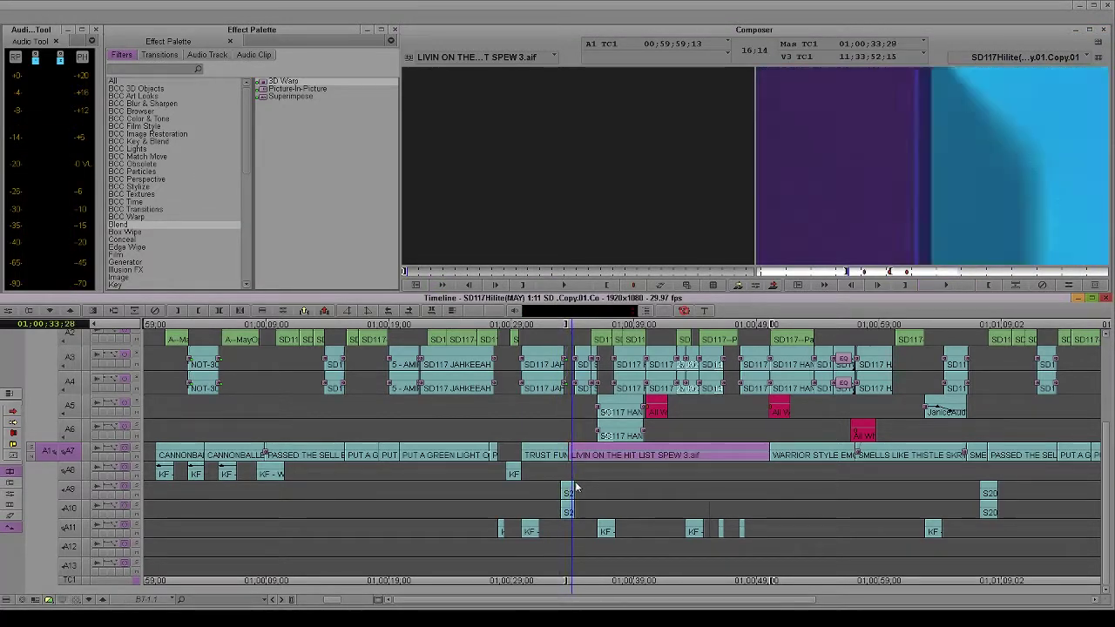
pyautogui.press('Right')
pyautogui.press('Right')
pyautogui.press('Right')
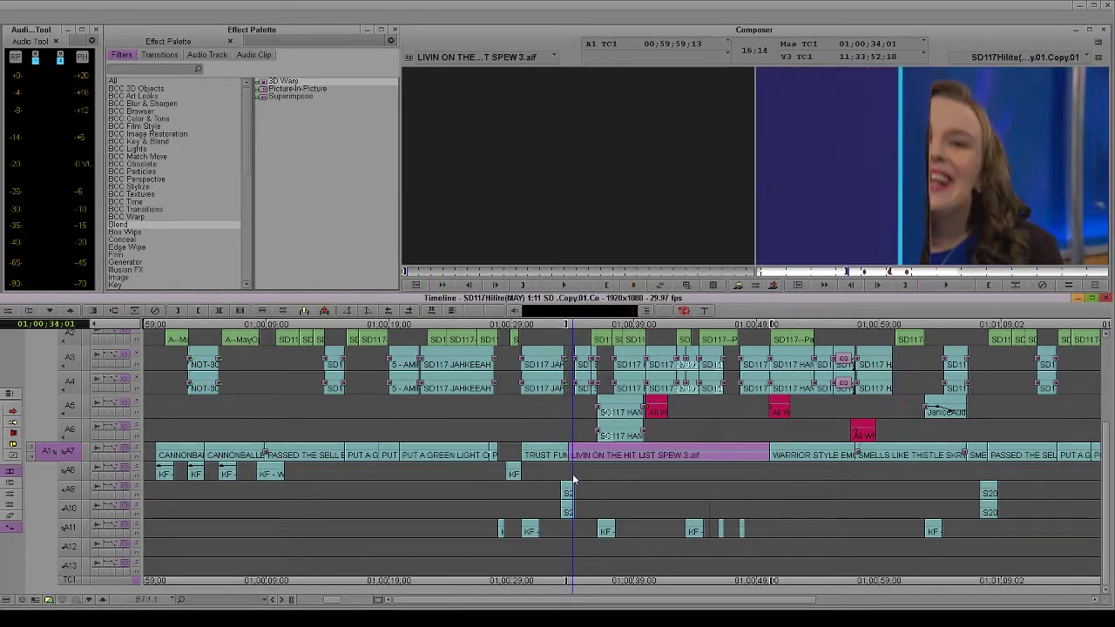
pyautogui.press('i')
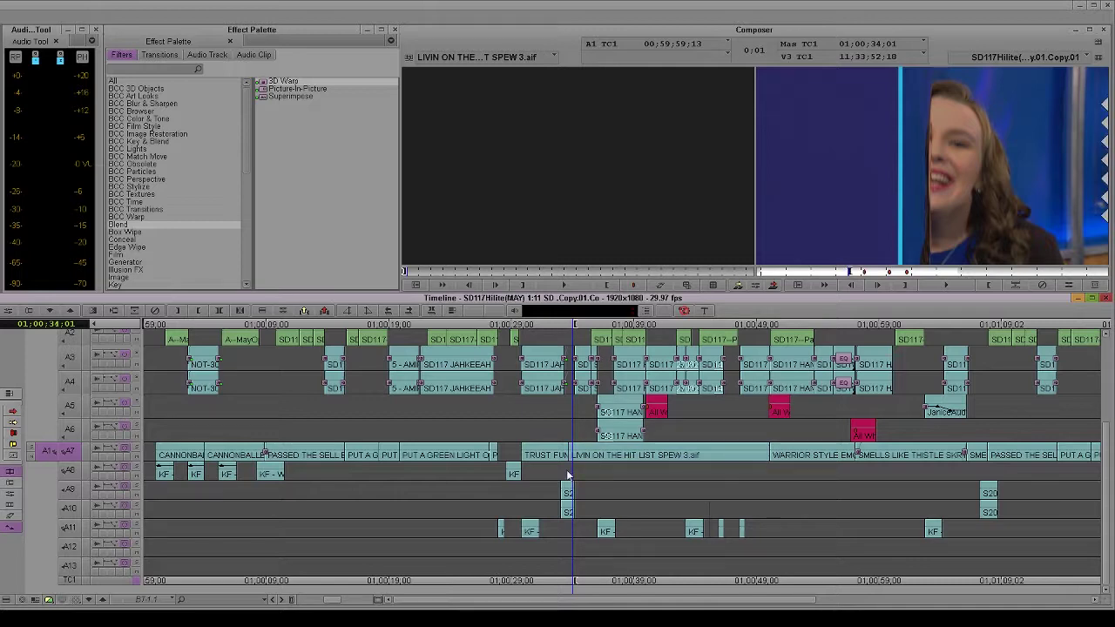
pyautogui.click(549, 460)
pyautogui.press('space')
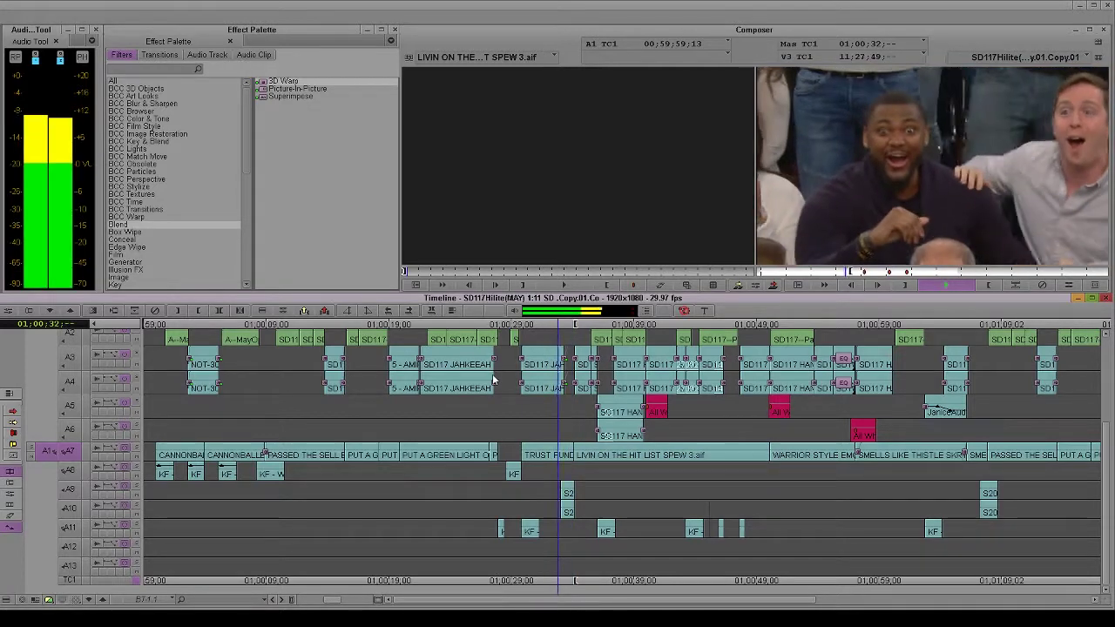
# - Try replacing the start of LIVIN ON THE HIT LIST SPEW 3.aif on A7 with source music from 01;00;02;25, and undo the edit
pyautogui.click(572, 486)
pyautogui.click(585, 455)
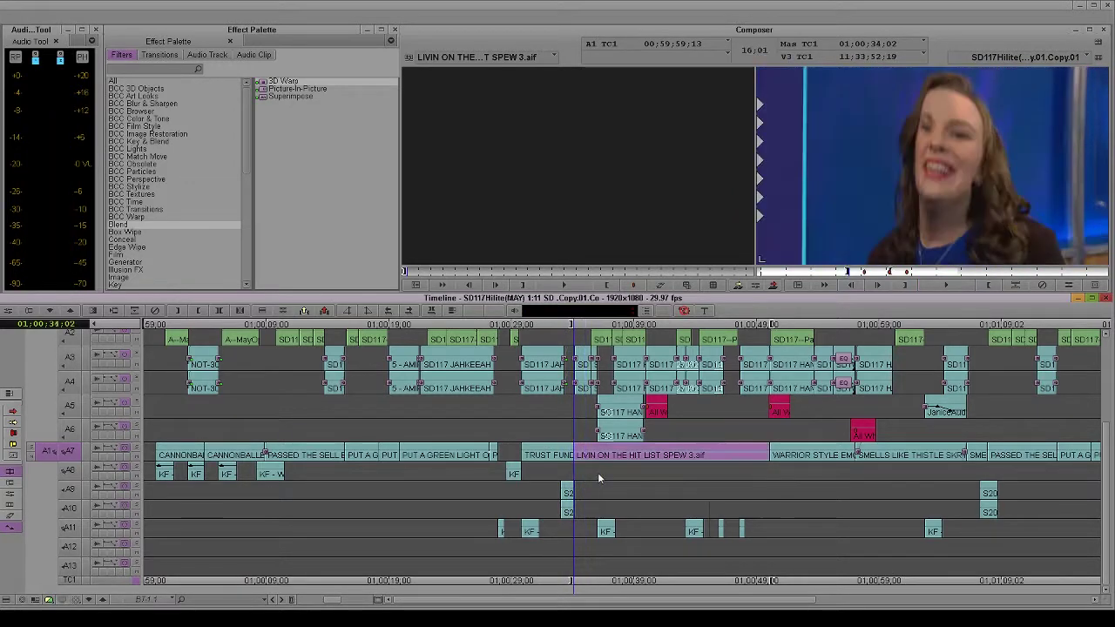
pyautogui.click(503, 199)
pyautogui.click(566, 467)
pyautogui.moveTo(570, 463); pyautogui.dragTo(568, 462)
pyautogui.press('o')
pyautogui.click(580, 463)
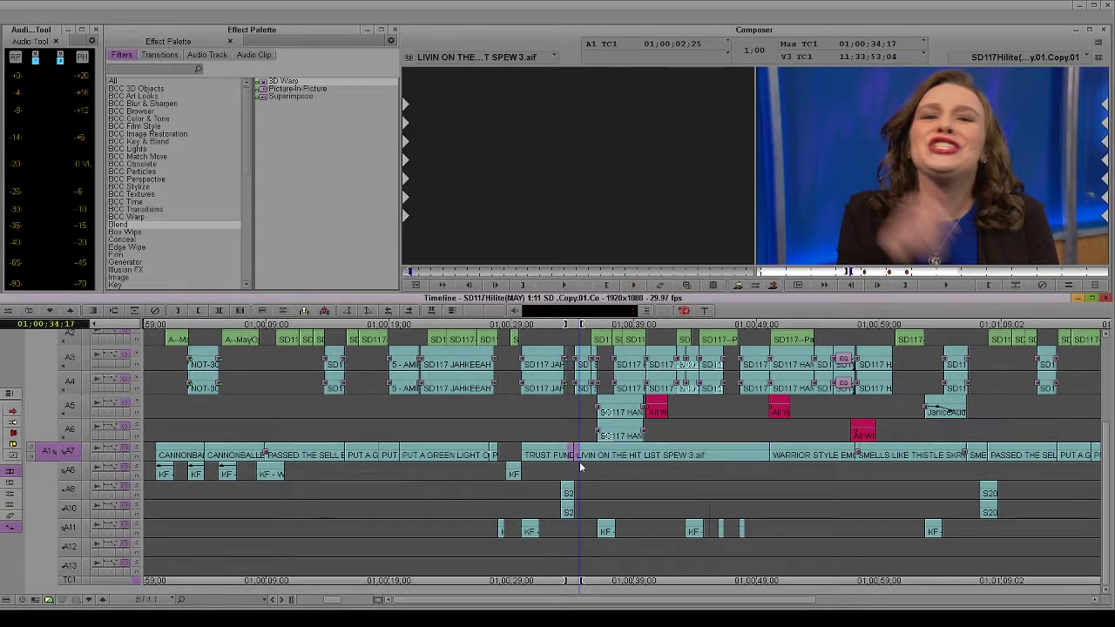
pyautogui.hotkey('ctrl', 'z')
# - Add a 15-frame dissolve centered on the A7 music cut at 01;00;33;27
pyautogui.click(571, 457)
pyautogui.press('\\')
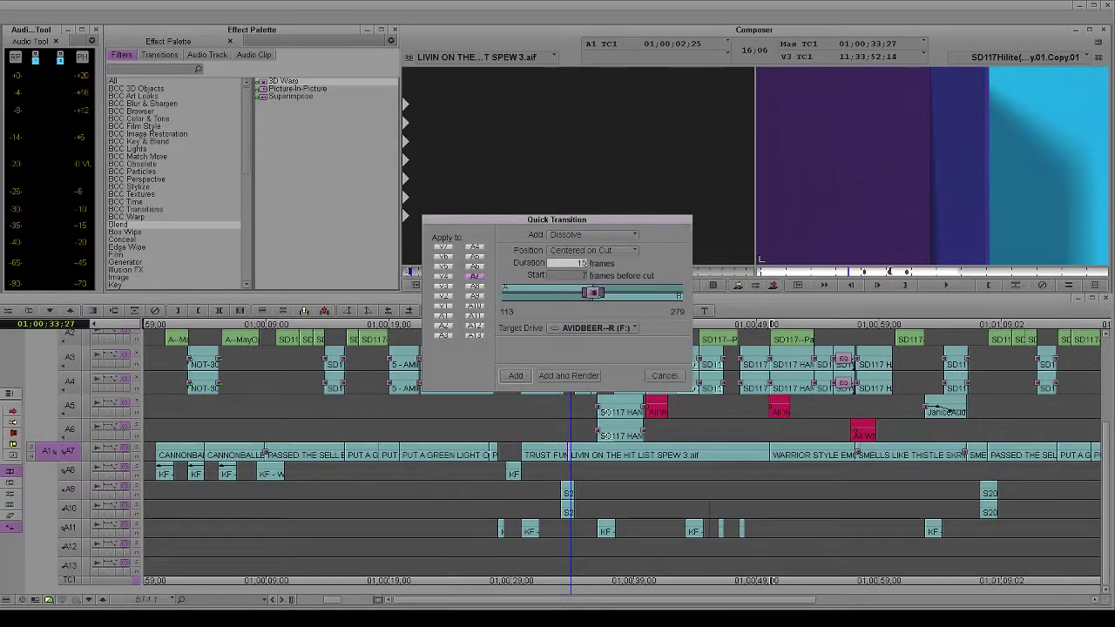
pyautogui.press('Return')
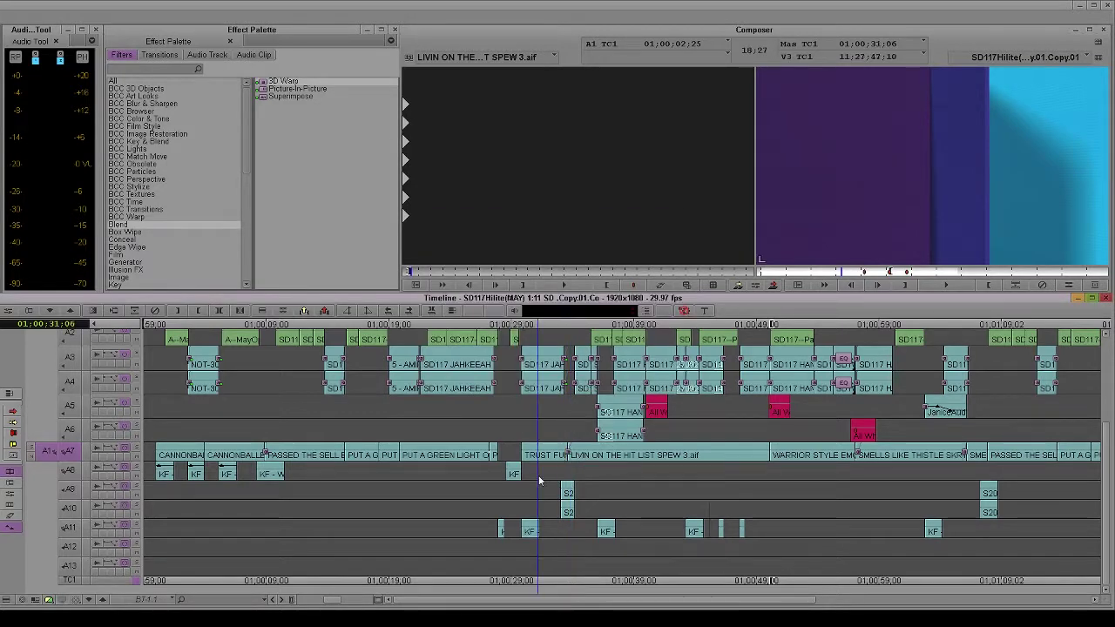
# - Render the effects on all tracks between 01;00;31;06 and 01;00;37;12, and clear the marks
pyautogui.click(538, 479)
pyautogui.scroll(5, 542, 476)
pyautogui.press('i')
pyautogui.click(614, 472)
pyautogui.press('o')
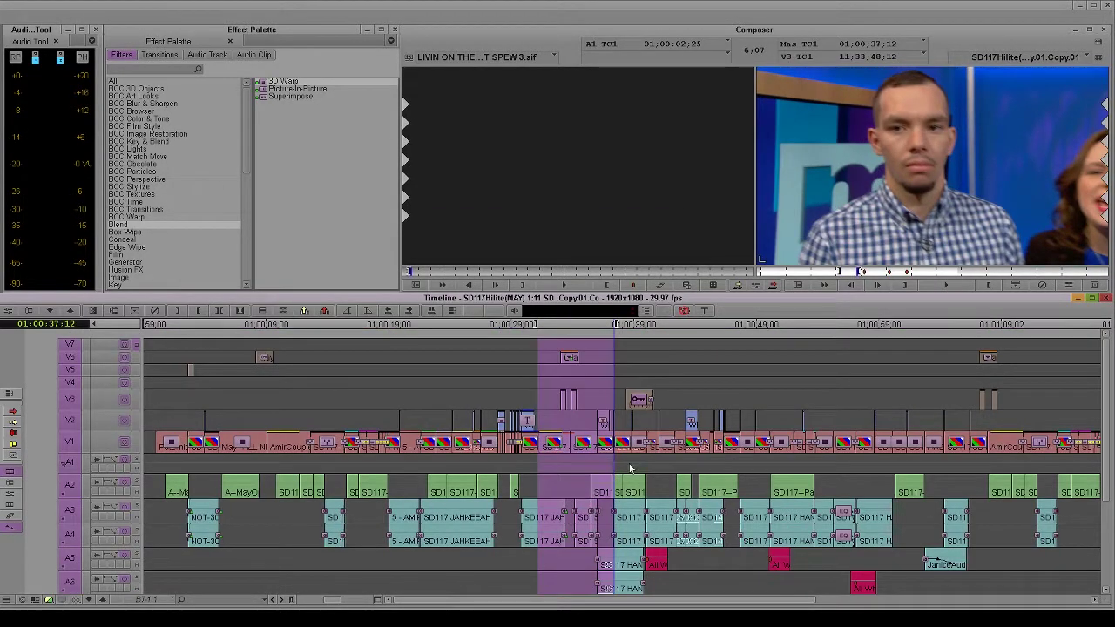
pyautogui.hotkey('ctrl', 'r')
pyautogui.click(568, 346)
pyautogui.click(544, 471)
pyautogui.press('g')
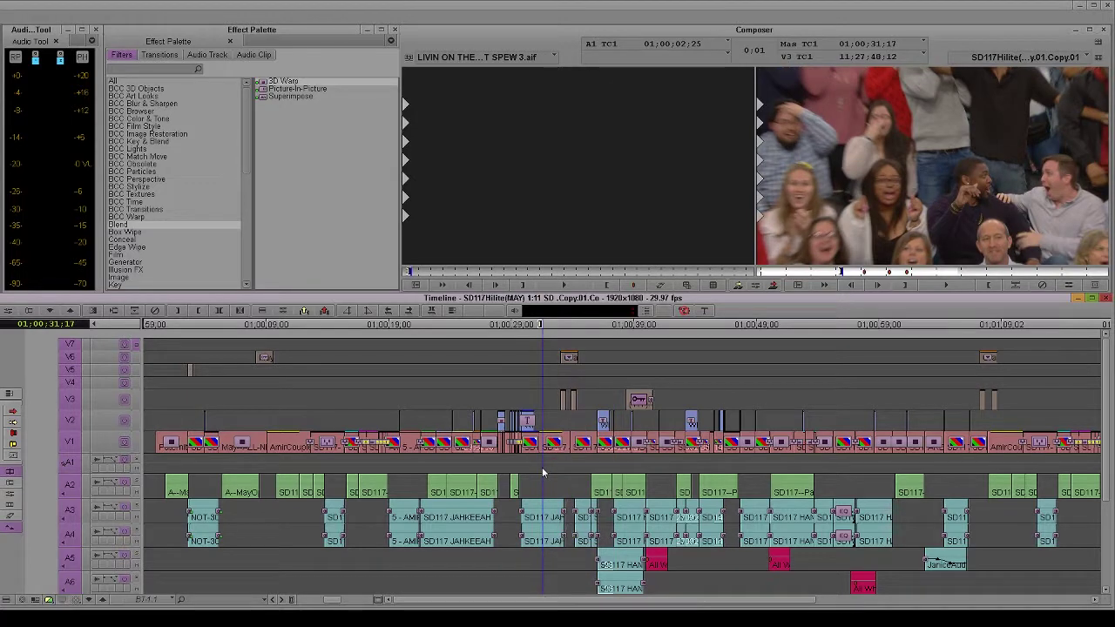
# - Play back the rendered join and review the body of the sequence up to the shots before the second graphic transition
pyautogui.press('space')
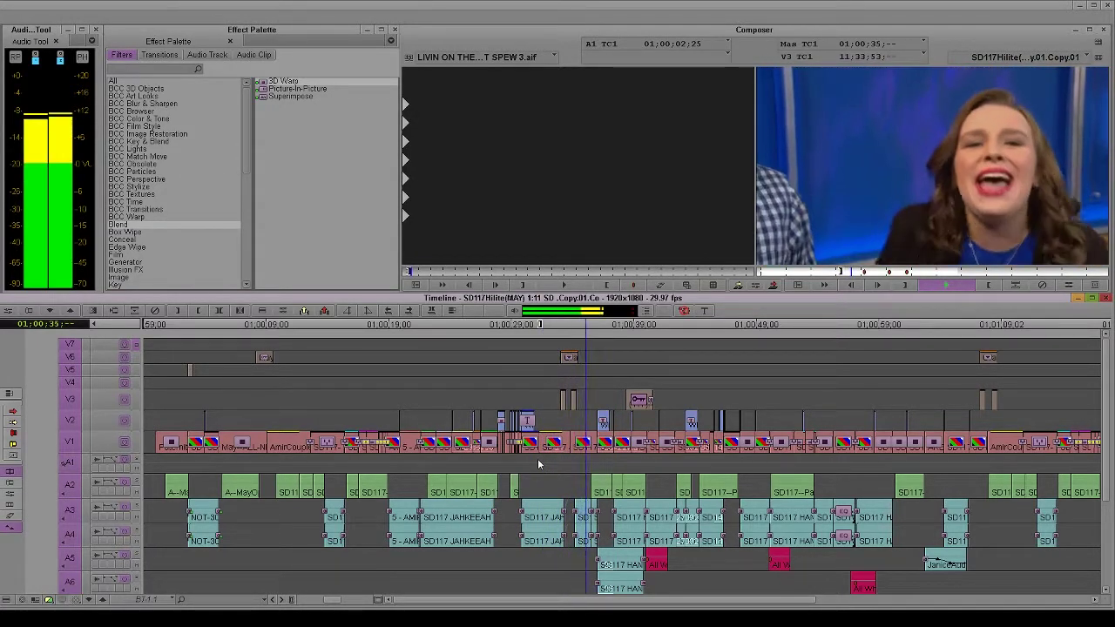
pyautogui.press('space')
pyautogui.click(768, 494)
pyautogui.scroll(-5, 772, 494)
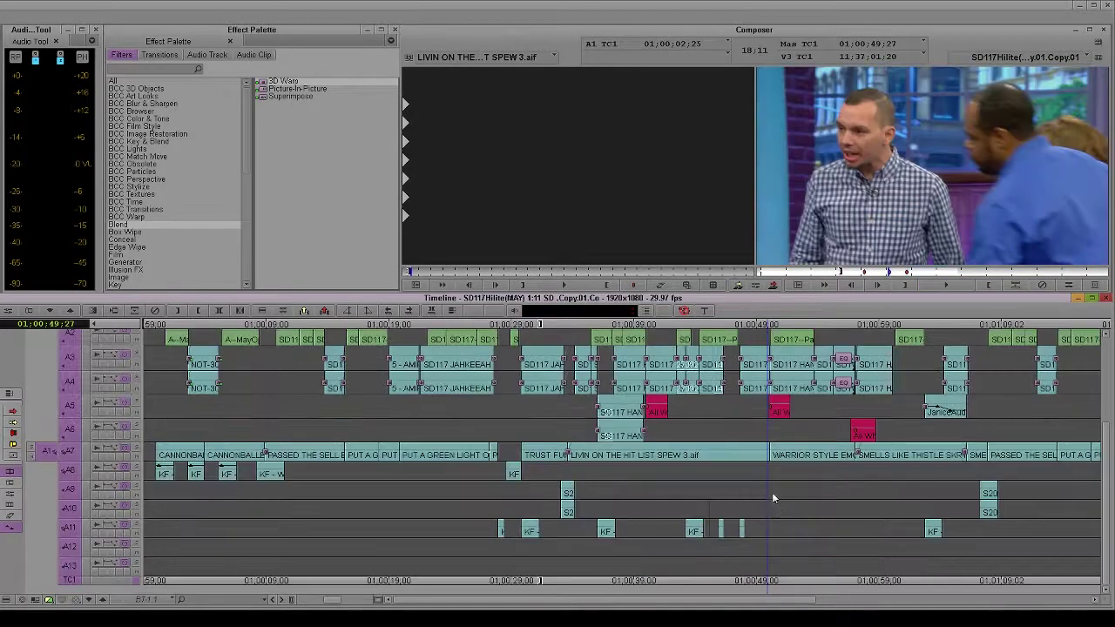
pyautogui.scroll(5, 772, 499)
pyautogui.press('i')
pyautogui.click(929, 504)
pyautogui.click(965, 512)
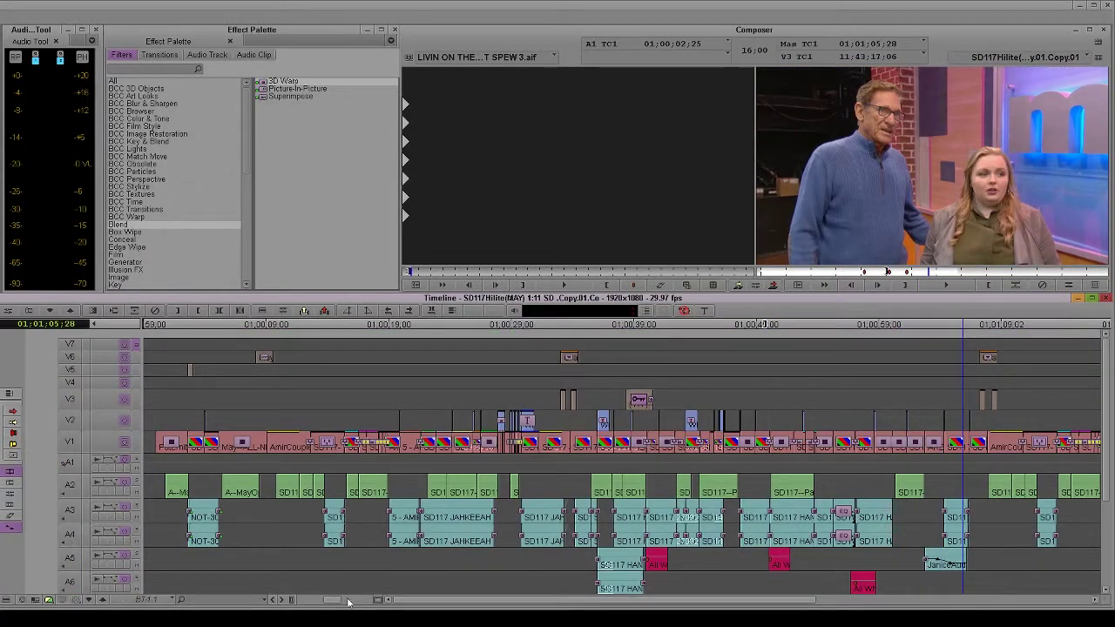
# - Extract the repeated closing section from all tracks, from the second graphic transition up to the end title at 01;01;31;04
pyautogui.moveTo(333, 600); pyautogui.dragTo(307, 600)
pyautogui.click(787, 471)
pyautogui.click(792, 475)
pyautogui.moveTo(794, 470); pyautogui.dragTo(598, 538)
pyautogui.press('space')
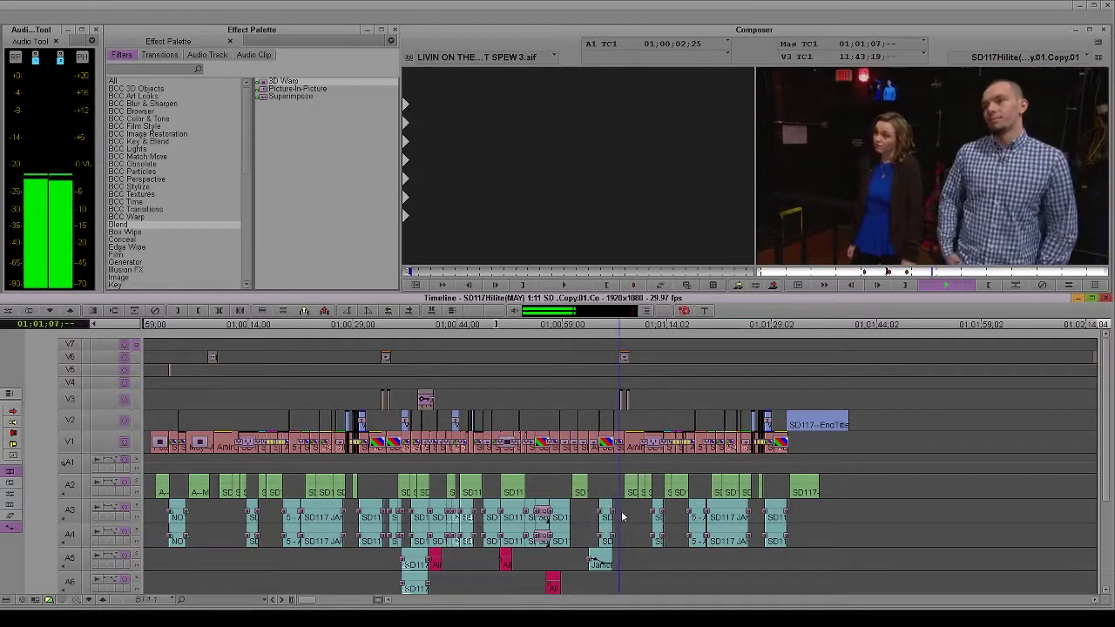
pyautogui.press('space')
pyautogui.press('Left')
pyautogui.press('Right')
pyautogui.press('i')
pyautogui.moveTo(801, 472); pyautogui.dragTo(788, 481)
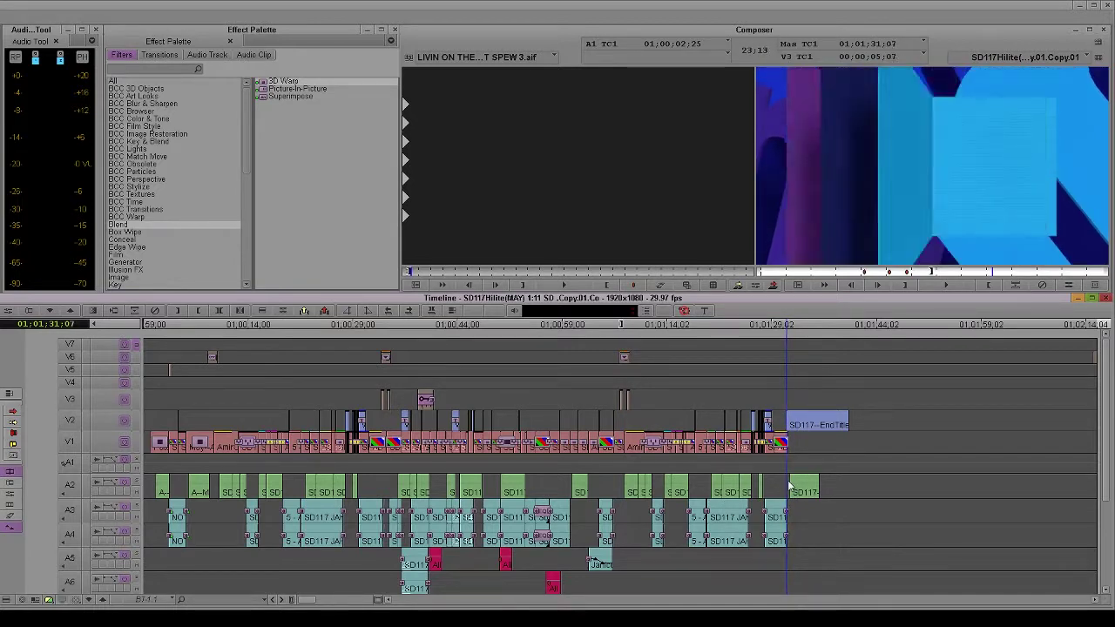
pyautogui.press('o')
pyautogui.press('x')
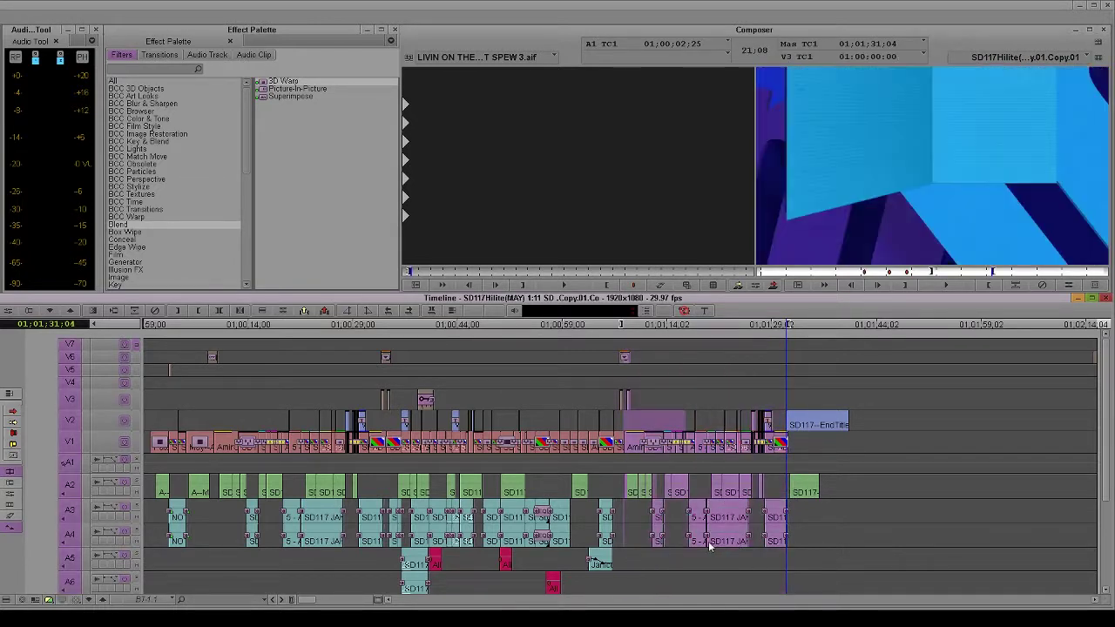
# - Lift the leftover audio pieces from A3 and A4 around the join into the end title
pyautogui.click(728, 403)
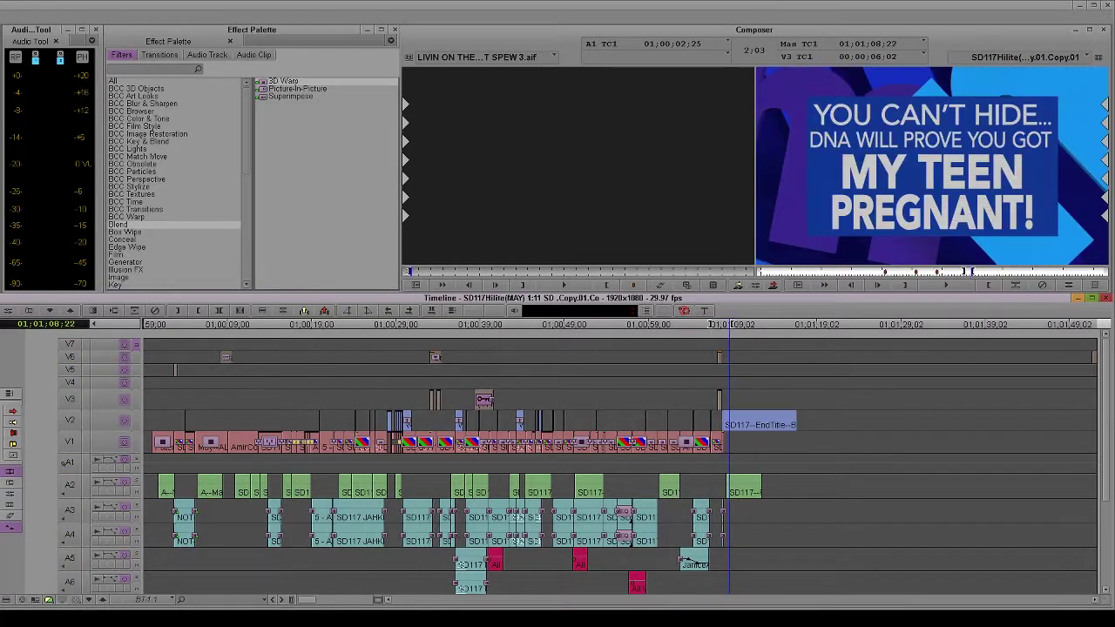
pyautogui.scroll(-5, 708, 561)
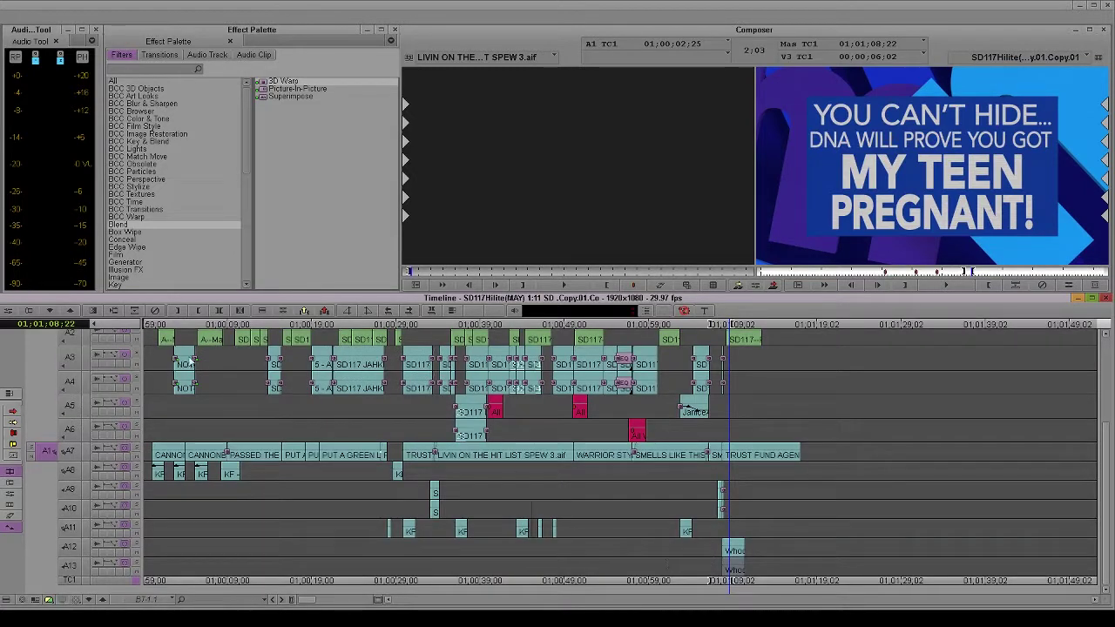
pyautogui.click(73, 388)
pyautogui.click(70, 357)
pyautogui.press('z')
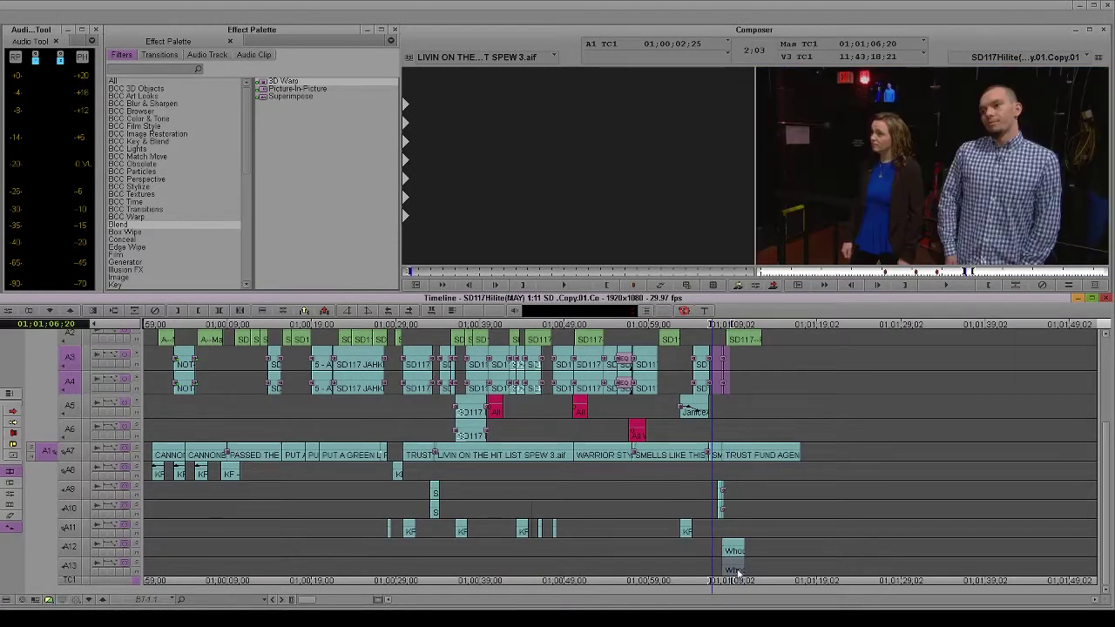
# - Extend the start of the whoosh sound on A12 and A13 back to 01;01;07;09 at the end-title join
pyautogui.hotkey('ctrl', 'shift', 'a')
pyautogui.moveTo(713, 521); pyautogui.dragTo(720, 539)
pyautogui.click(63, 512)
pyautogui.click(66, 491)
pyautogui.press('t')
pyautogui.press('t')
pyautogui.press('c')
pyautogui.hotkey('ctrl', 'shift', 'a')
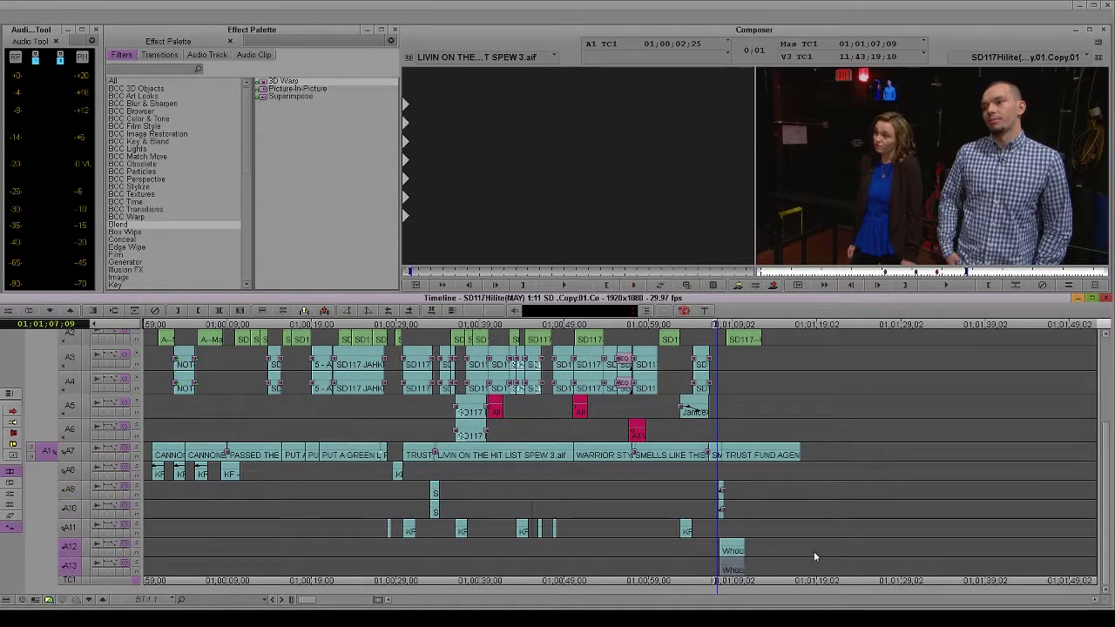
# - Play back the join from the closing shot into the end title
pyautogui.scroll(5, 814, 548)
pyautogui.click(714, 487)
pyautogui.press('space')
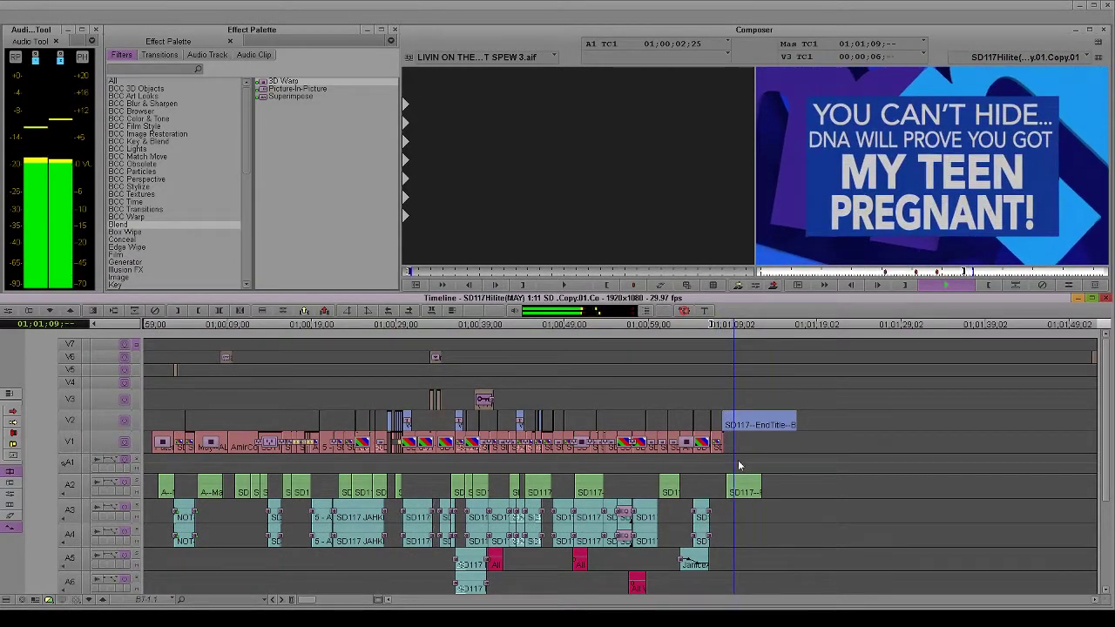
pyautogui.click(725, 454)
# - Extend the last V1 shot about five frames beneath the start of the SD117--EndTitle clip
pyautogui.click(722, 457)
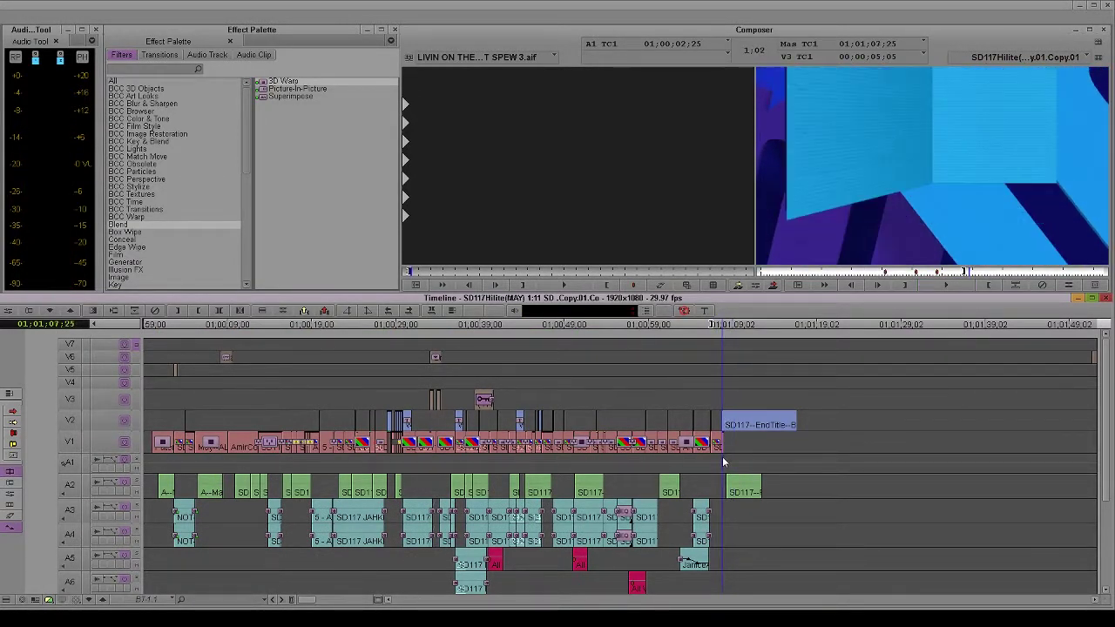
pyautogui.click(76, 442)
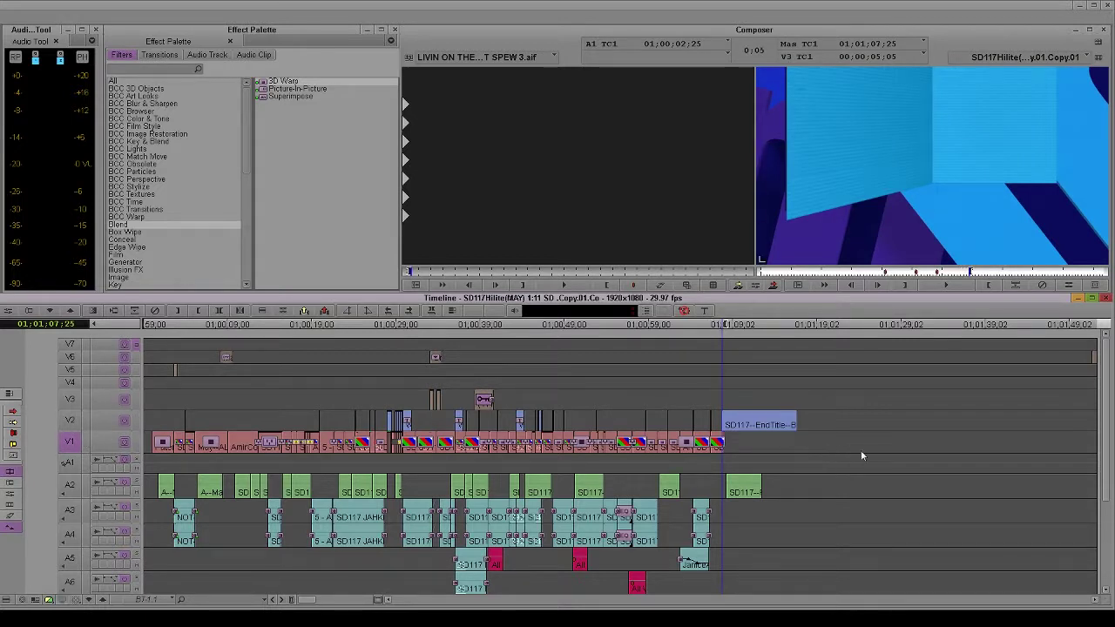
pyautogui.press('Left')
pyautogui.press('Right')
pyautogui.press('Right')
pyautogui.press('Right')
pyautogui.press('i')
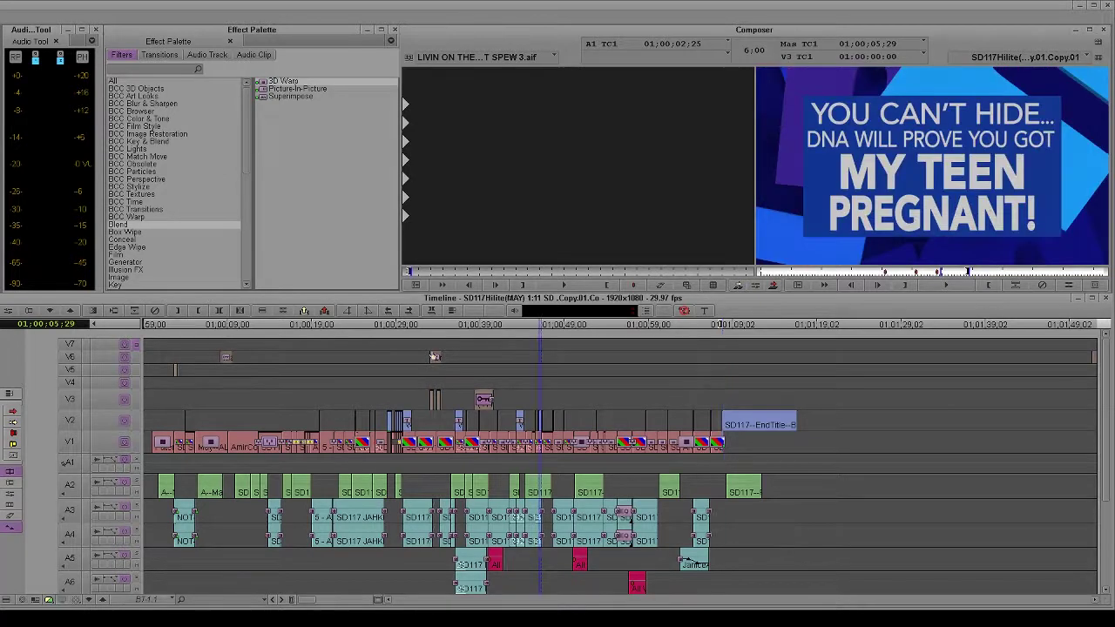
# - In the SD117Bump sequence, activate only V6 and mark the Quickie transition clip at the join into the end title
pyautogui.click(394, 378)
pyautogui.press('g')
pyautogui.click(75, 358)
pyautogui.hotkey('ctrl', 'shift', 'a')
pyautogui.click(77, 360)
pyautogui.press('t')
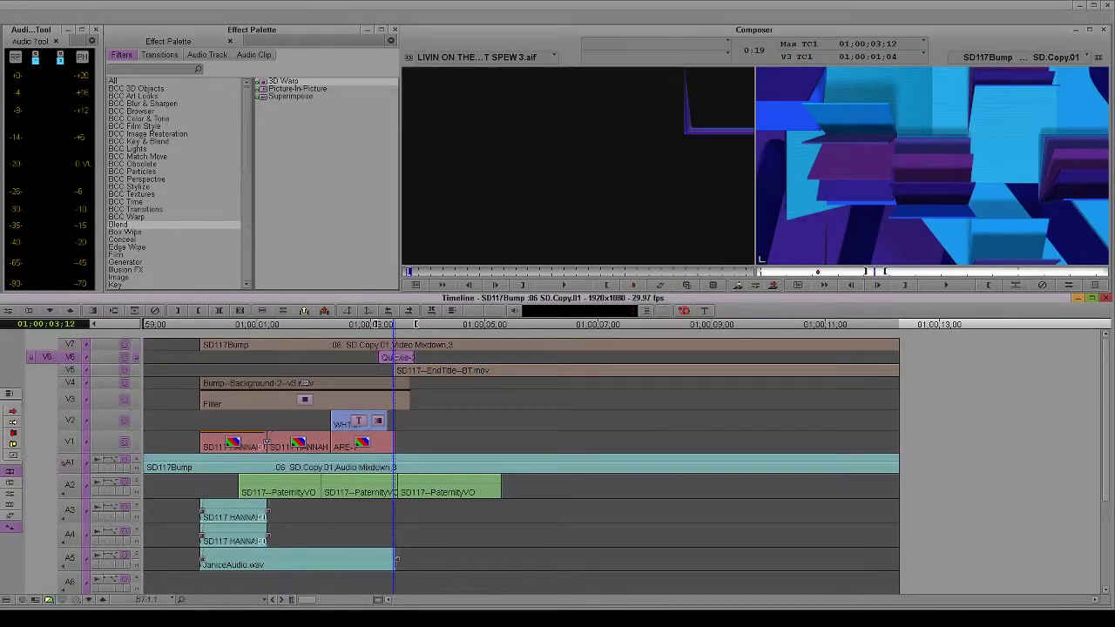
# - Edit the marked Quickie transition onto V6 in the highlight, starting seven frames before 01;01;07;20, and play back the join
pyautogui.click(723, 448)
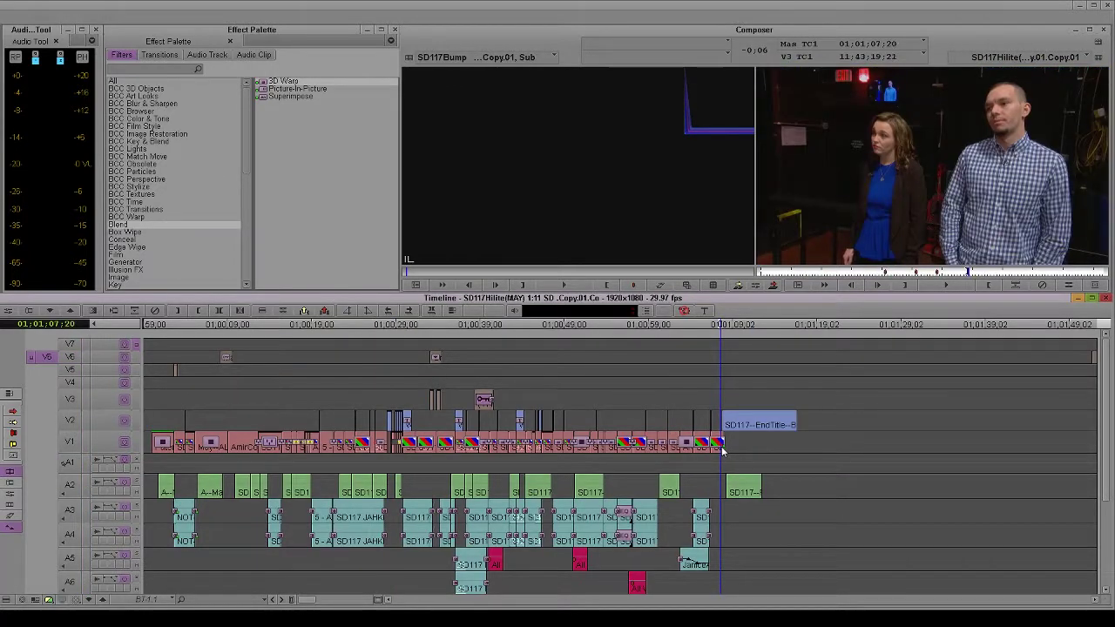
pyautogui.press('Left')
pyautogui.press('Left')
pyautogui.press('Left')
pyautogui.press('Left')
pyautogui.press('Left')
pyautogui.press('Left')
pyautogui.press('Left')
pyautogui.click(70, 358)
pyautogui.press('space')
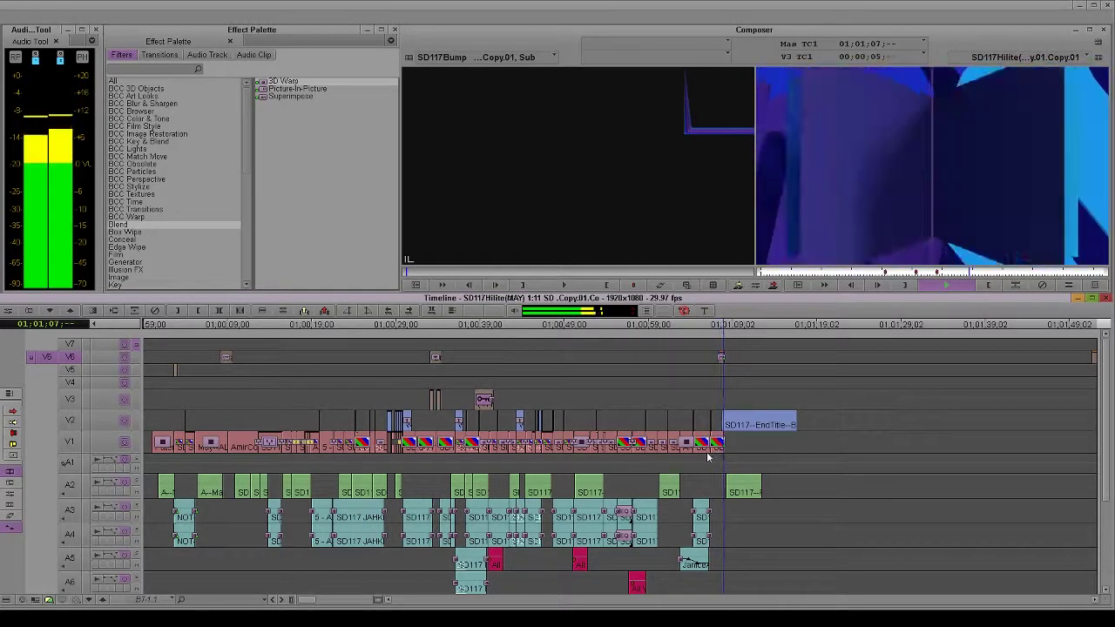
pyautogui.press('space')
# - Slide the Quickie transition clip on V6 four frames later over the end-title join
pyautogui.moveTo(301, 599); pyautogui.dragTo(376, 599)
pyautogui.moveTo(529, 449); pyautogui.dragTo(542, 450)
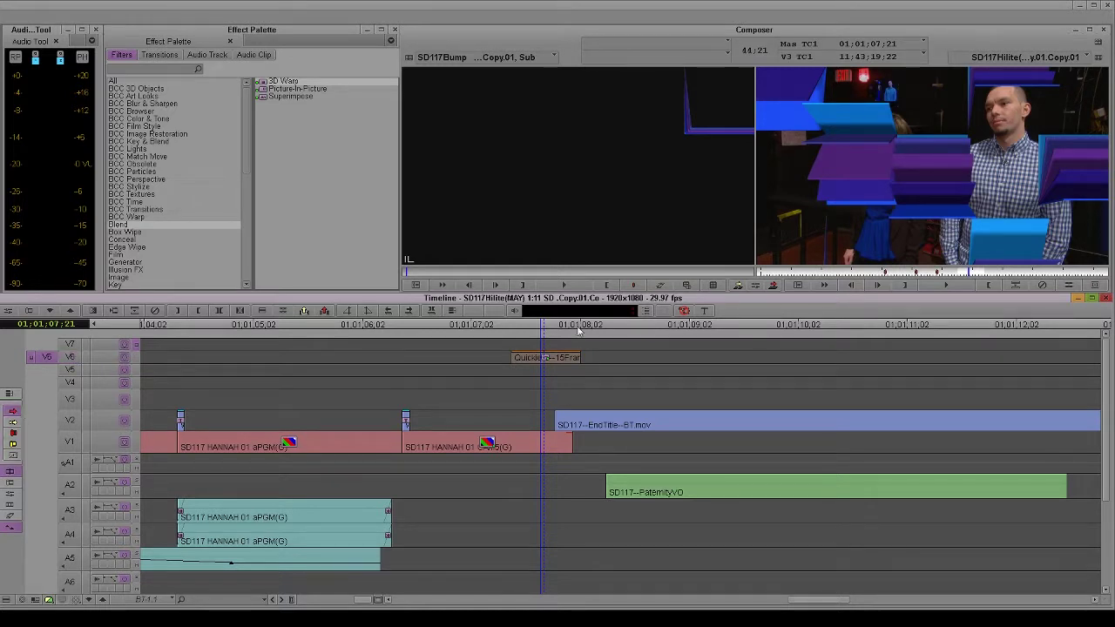
pyautogui.click(546, 356)
pyautogui.press('.')
pyautogui.press('.')
pyautogui.press('.')
pyautogui.press('.')
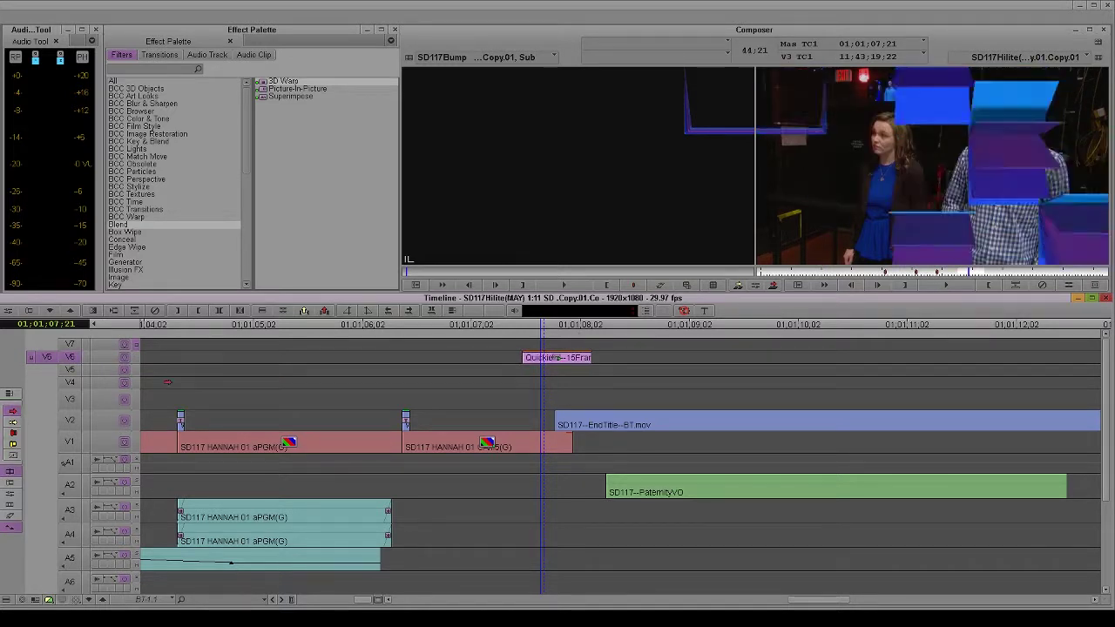
pyautogui.click(17, 414)
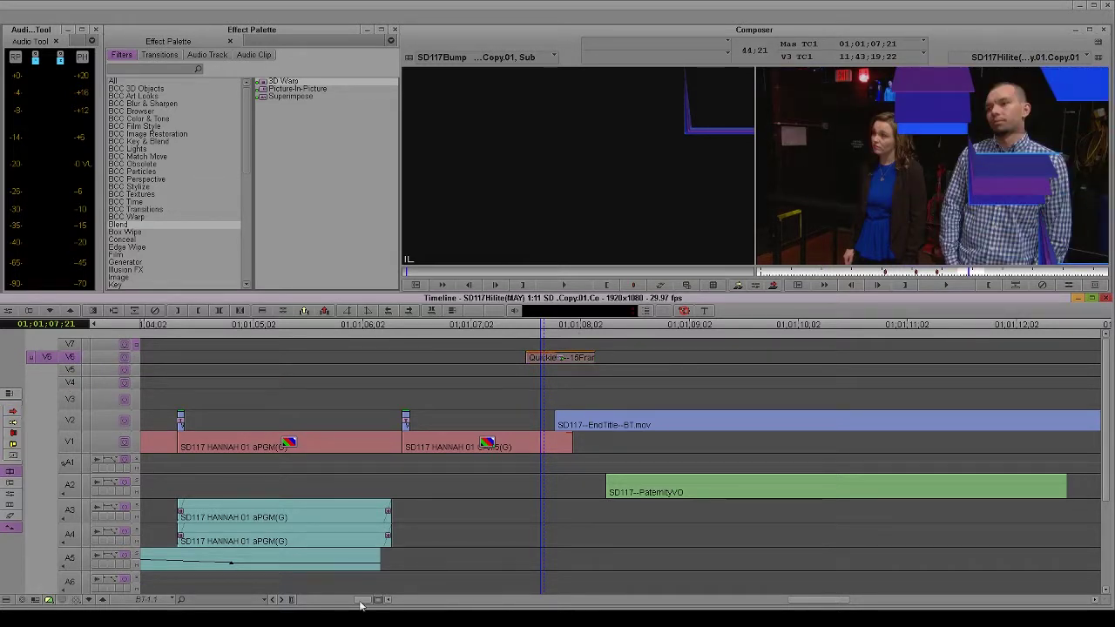
# - Mark the leftover tail after the SD117--EndTitle clip from 01;01;17;05 to the sequence's end and try to extract it
pyautogui.moveTo(359, 603); pyautogui.dragTo(307, 599)
pyautogui.moveTo(737, 456); pyautogui.dragTo(1099, 456)
pyautogui.press('i')
pyautogui.press('o')
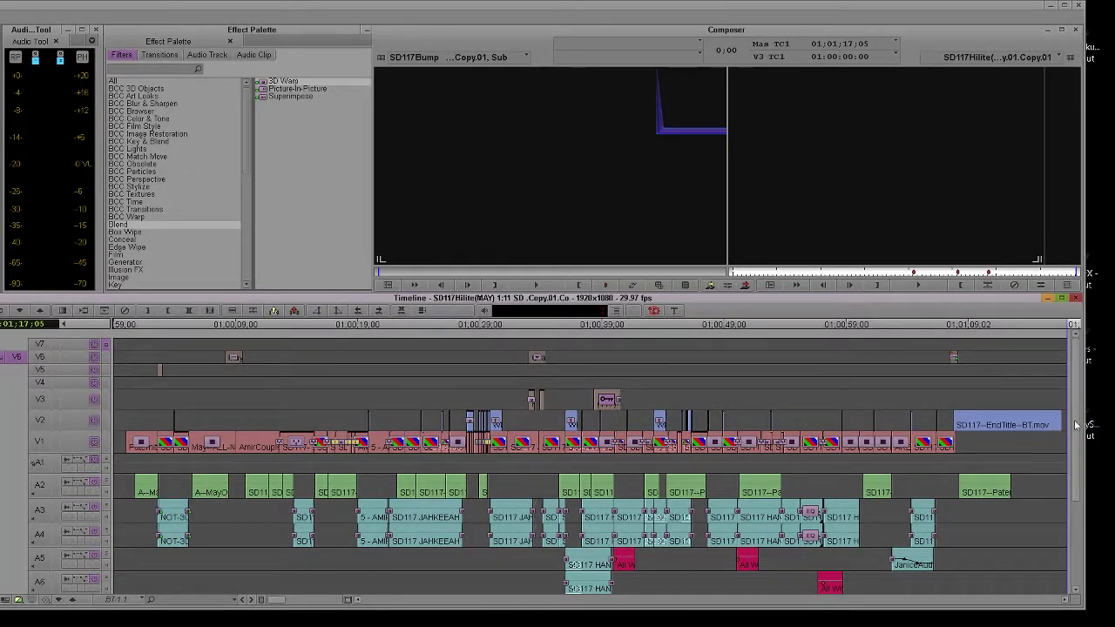
pyautogui.click(1086, 421)
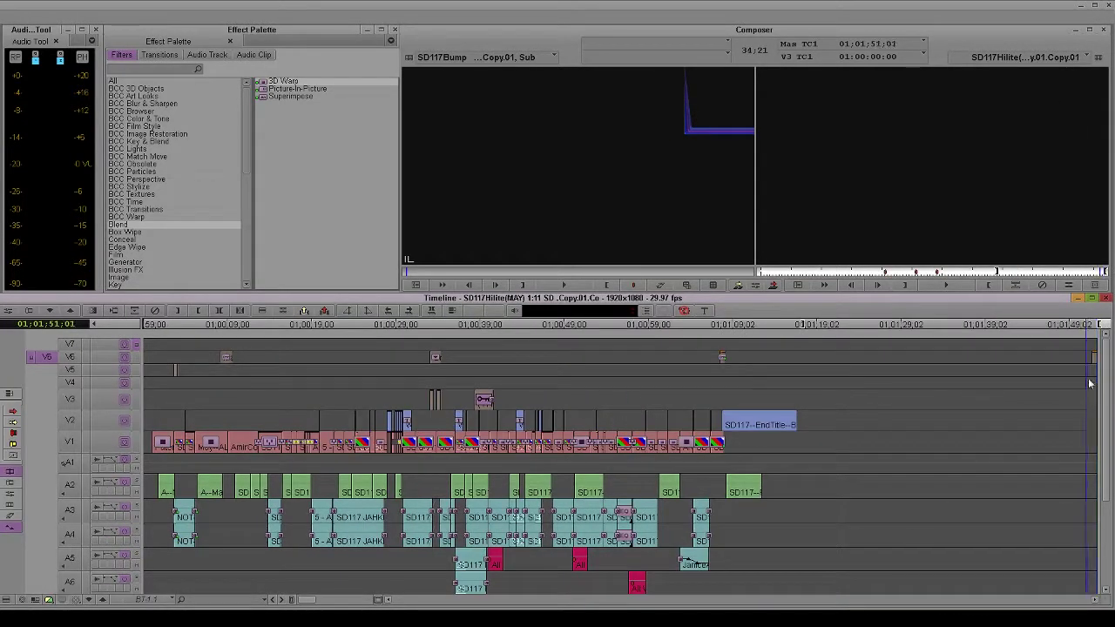
# - Mark an in point at 01;01;04;16 and advance the playhead by 44:05 into the leftover tail
pyautogui.moveTo(1091, 385); pyautogui.dragTo(1099, 384)
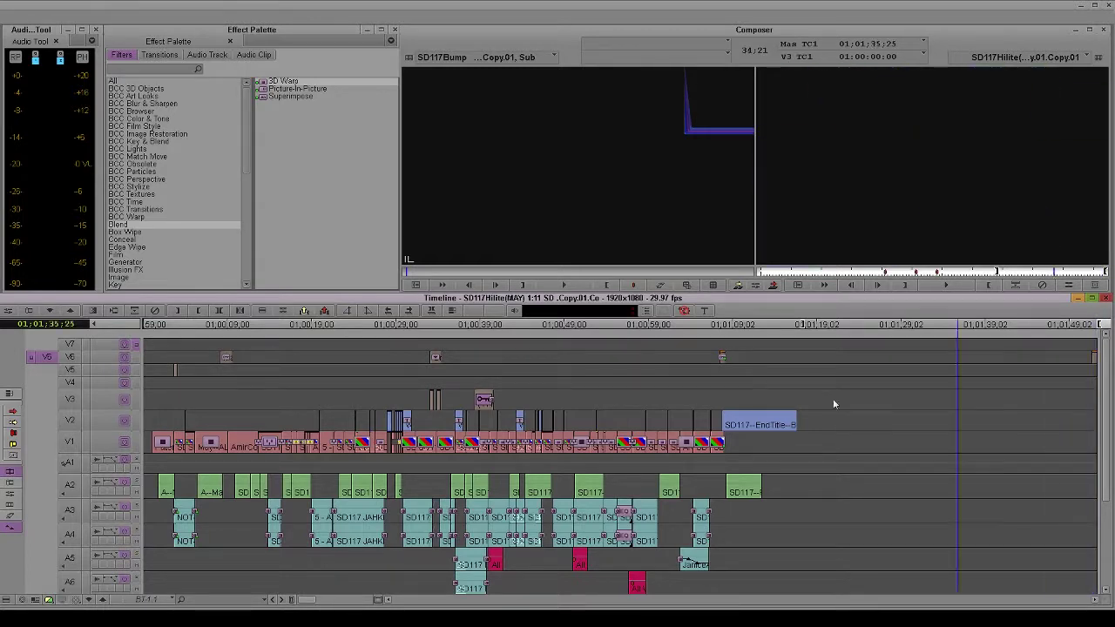
pyautogui.moveTo(820, 400); pyautogui.dragTo(702, 422)
pyautogui.write('o')
pyautogui.write('44:05')
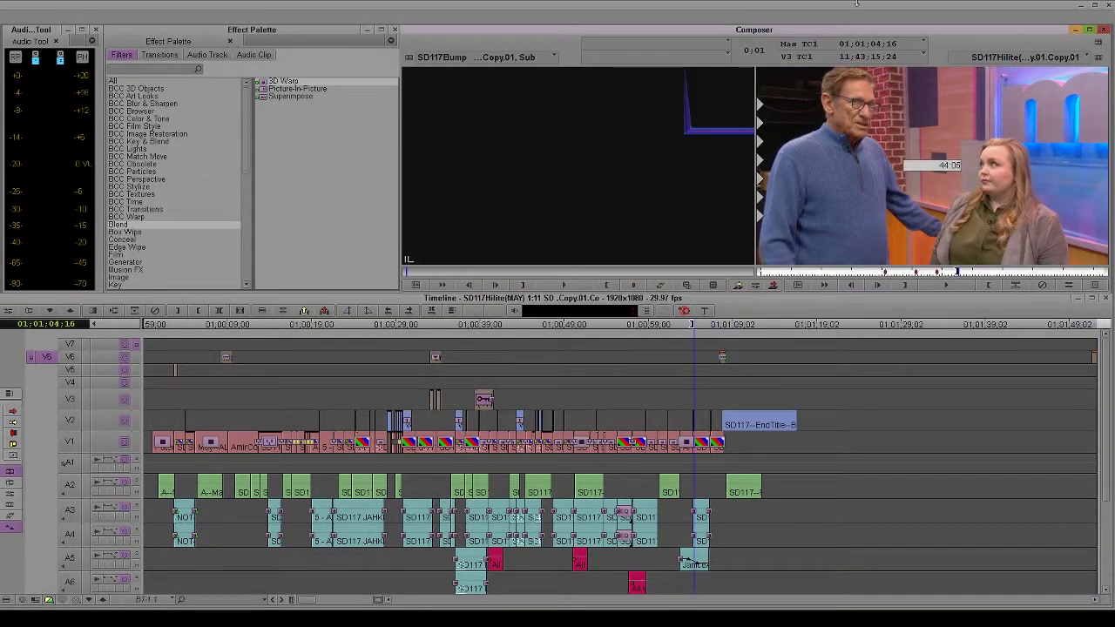
pyautogui.press('End')
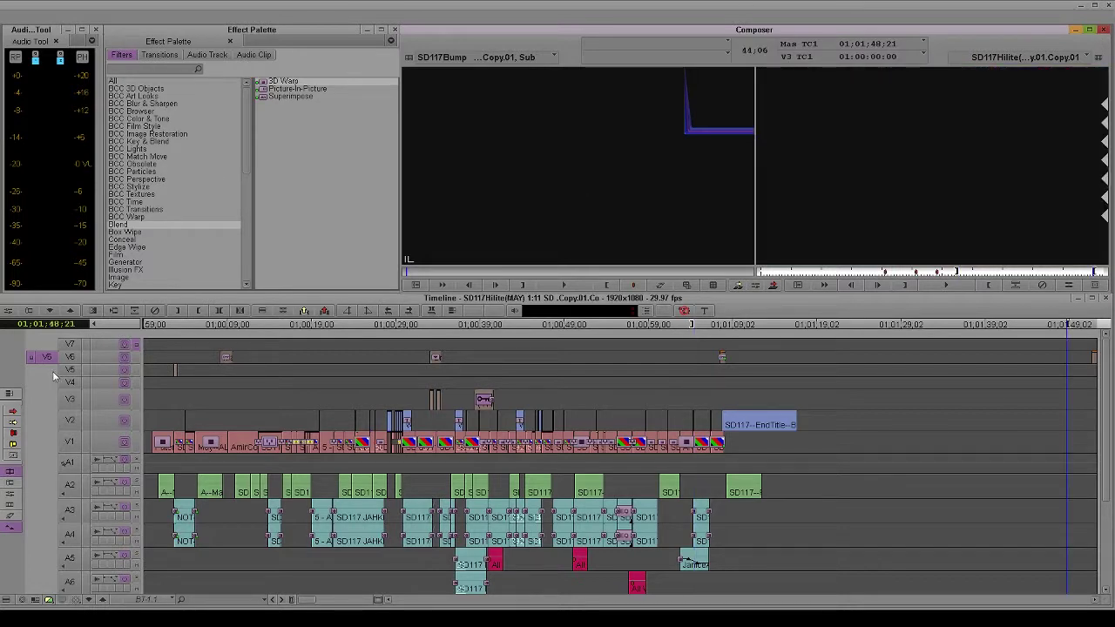
# - Remove the leftover tail after the SD117--EndTitle clip and play back the transition into the end title
pyautogui.click(70, 357)
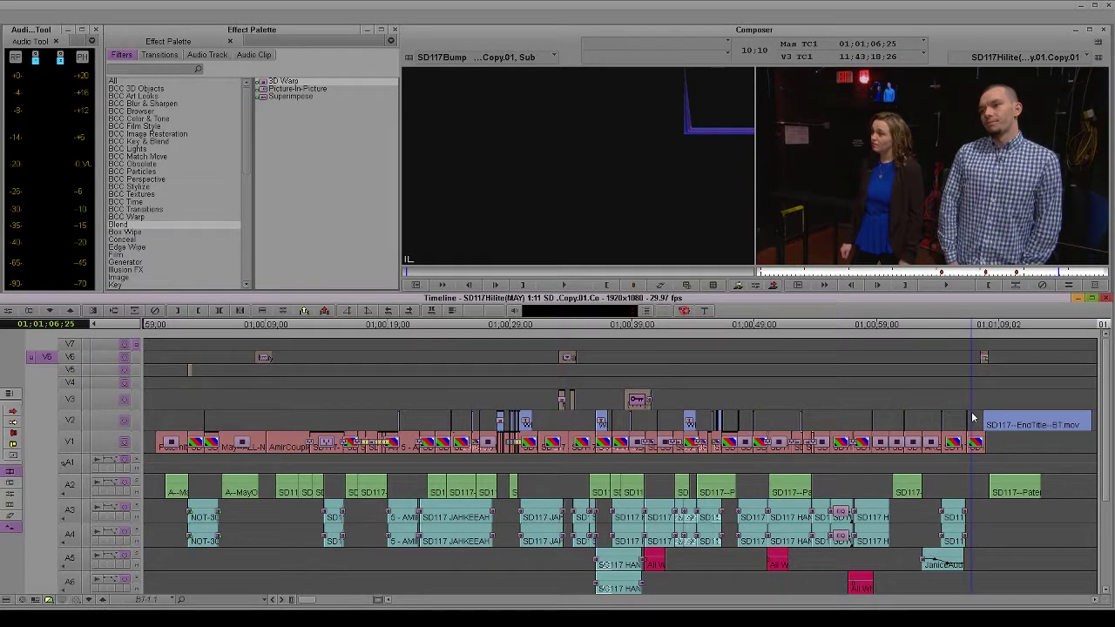
pyautogui.press('space')
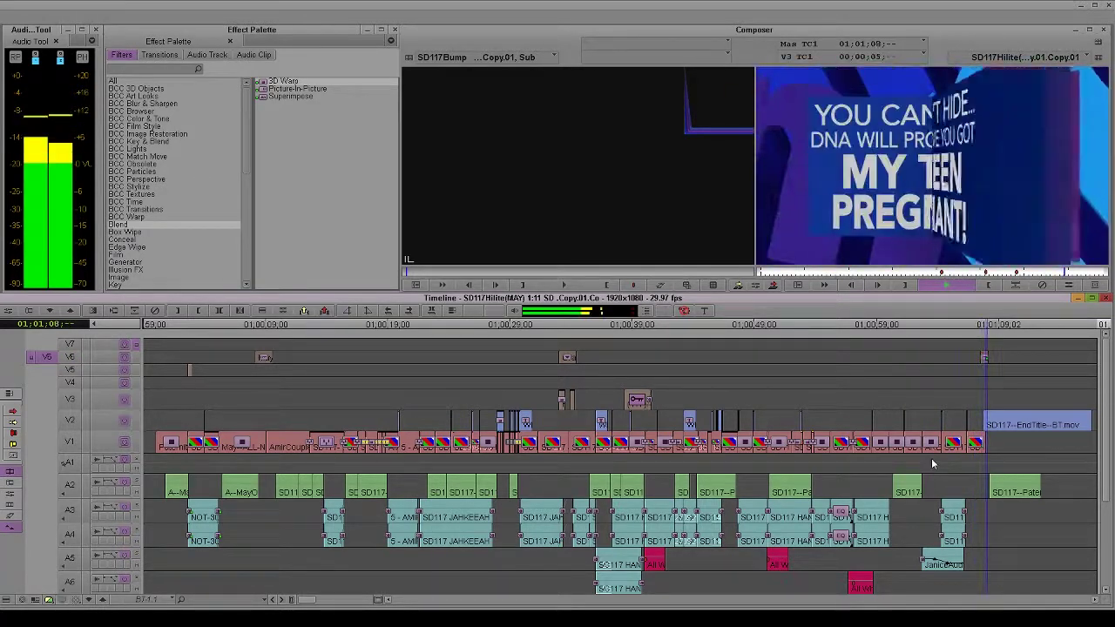
pyautogui.press('space')
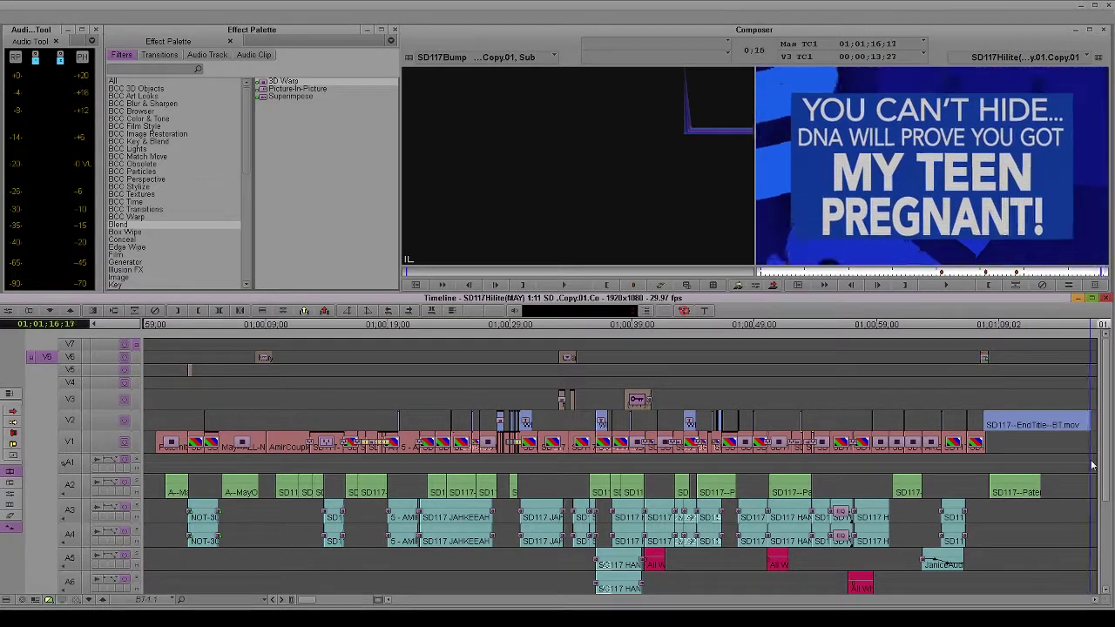
# - Scrub through the shortened highlight from about 01;00;07;12 to review the edit
pyautogui.click(873, 490)
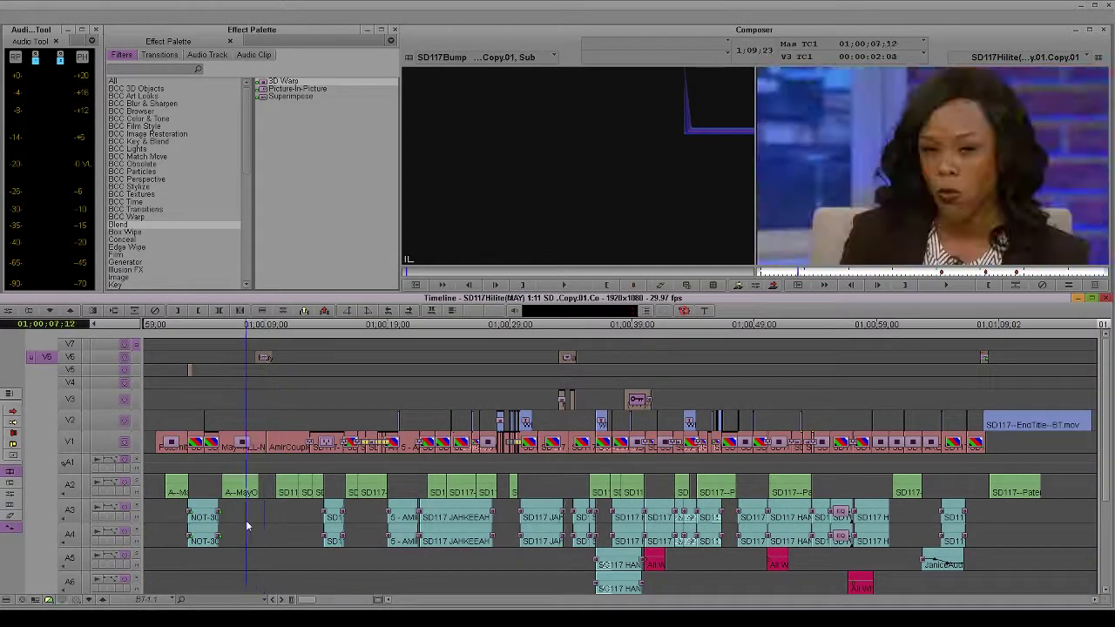
pyautogui.moveTo(248, 526); pyautogui.dragTo(323, 521)
pyautogui.moveTo(607, 514); pyautogui.dragTo(650, 514)
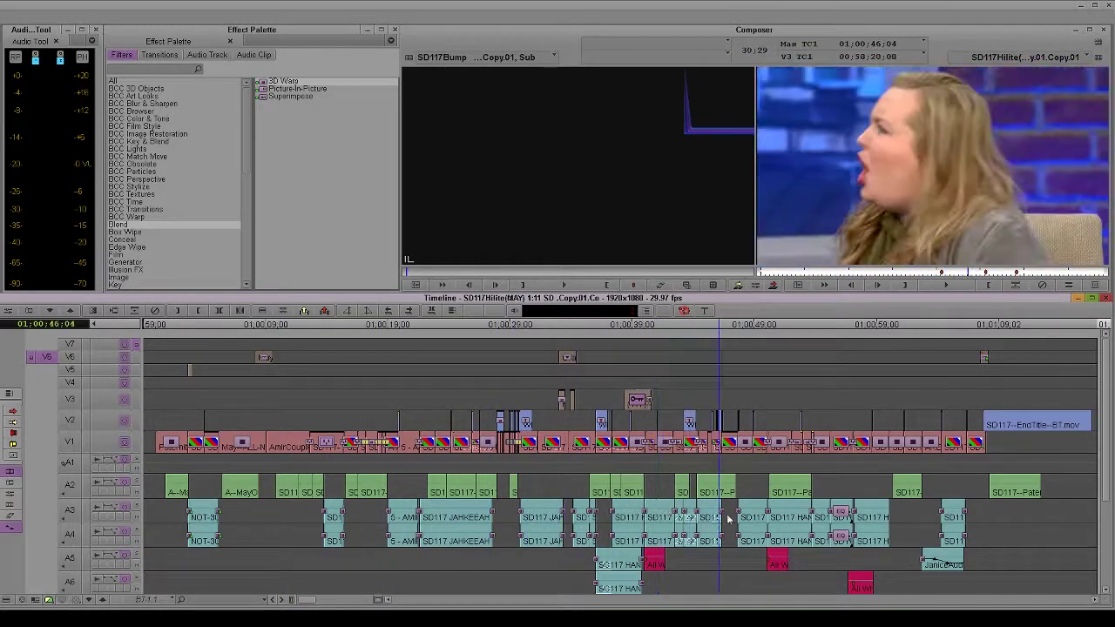